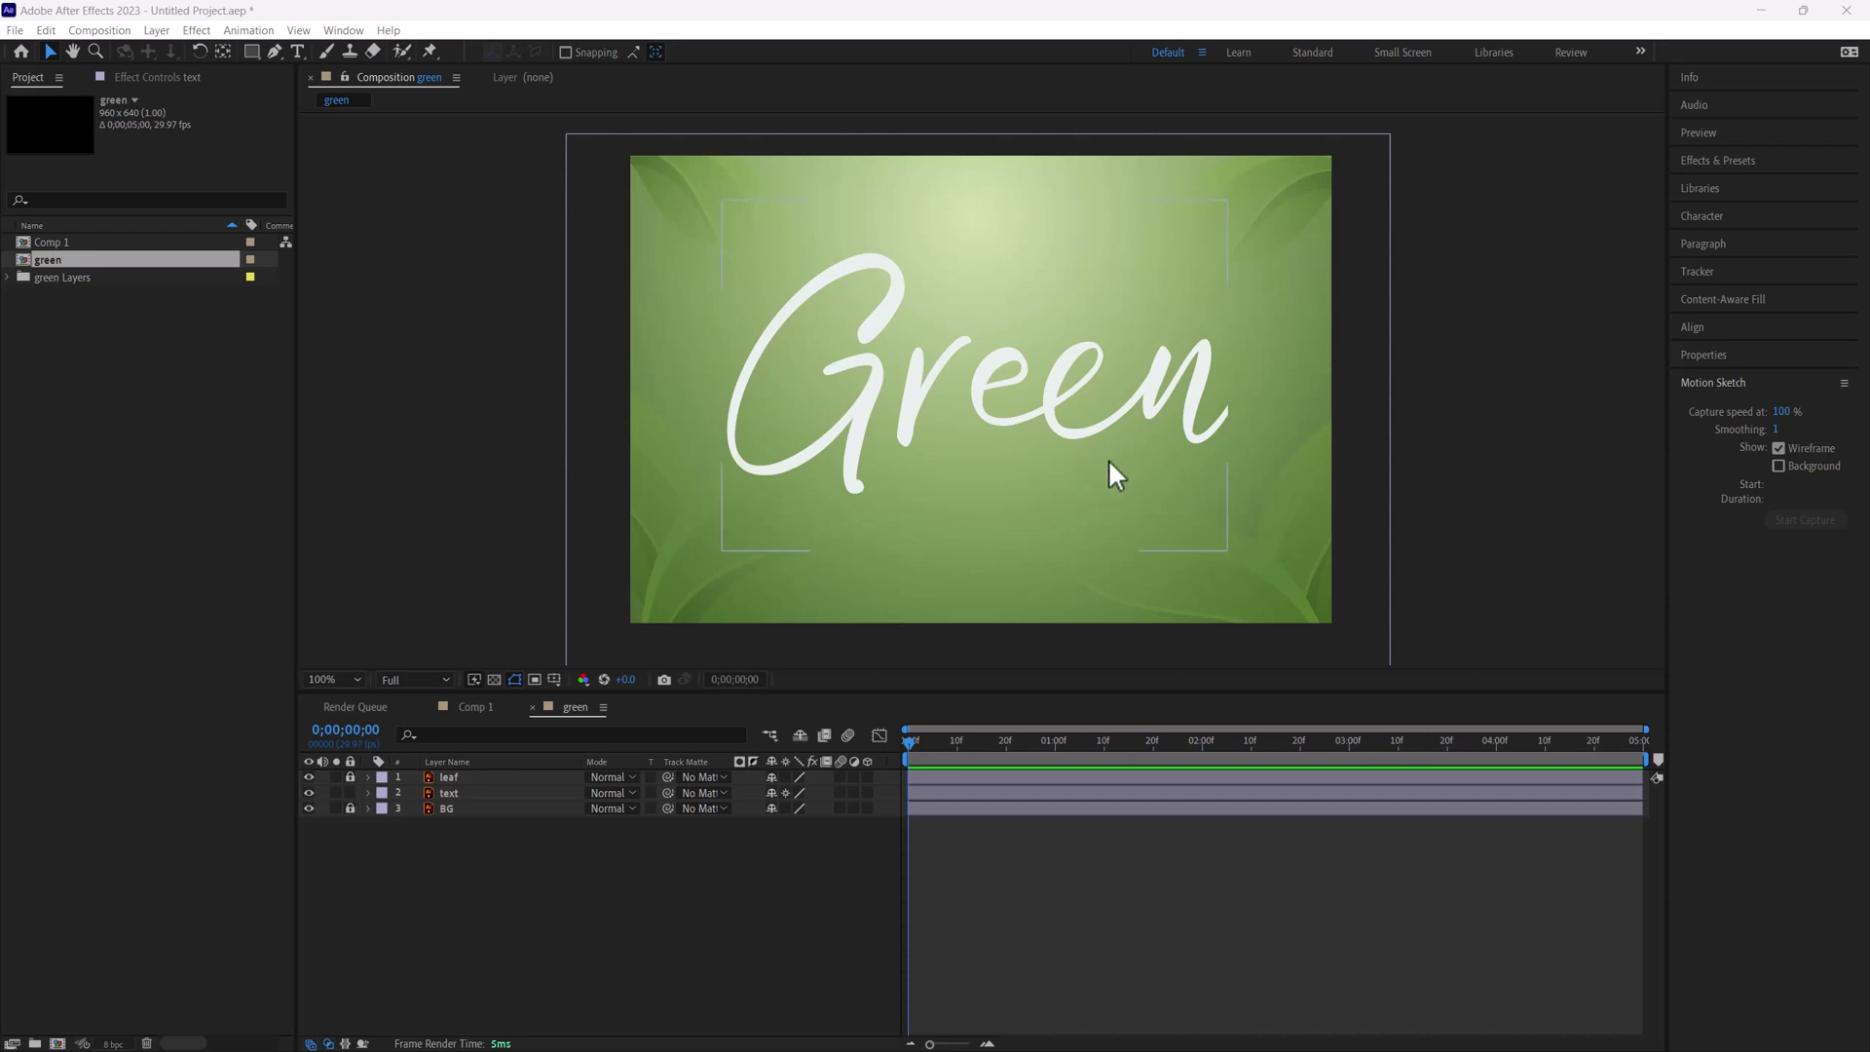
Apply the Stroke effect from the Generate category to the text layer.
mouse_move(1019, 347)
left_mouse_down()
mouse_move(980, 350)
mouse_move(1002, 346)
left_mouse_up()
key("ctrl+z")
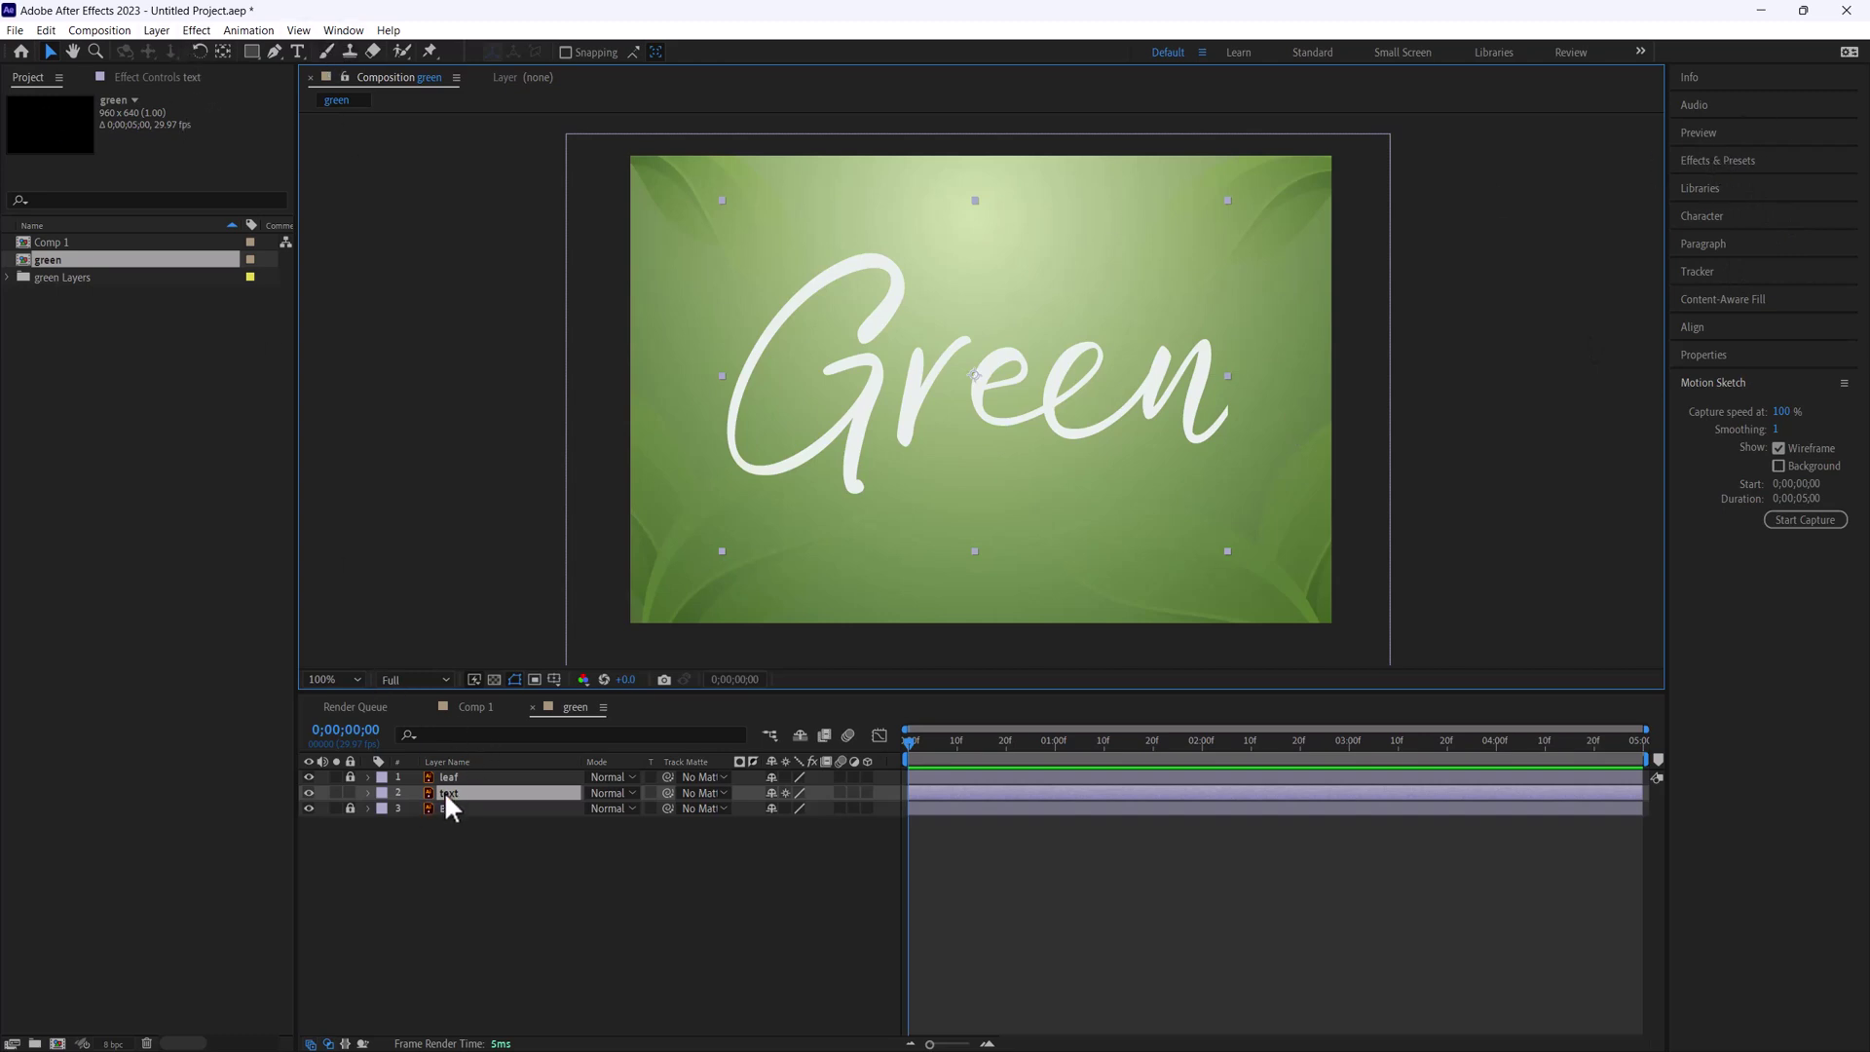
left_click(199, 31)
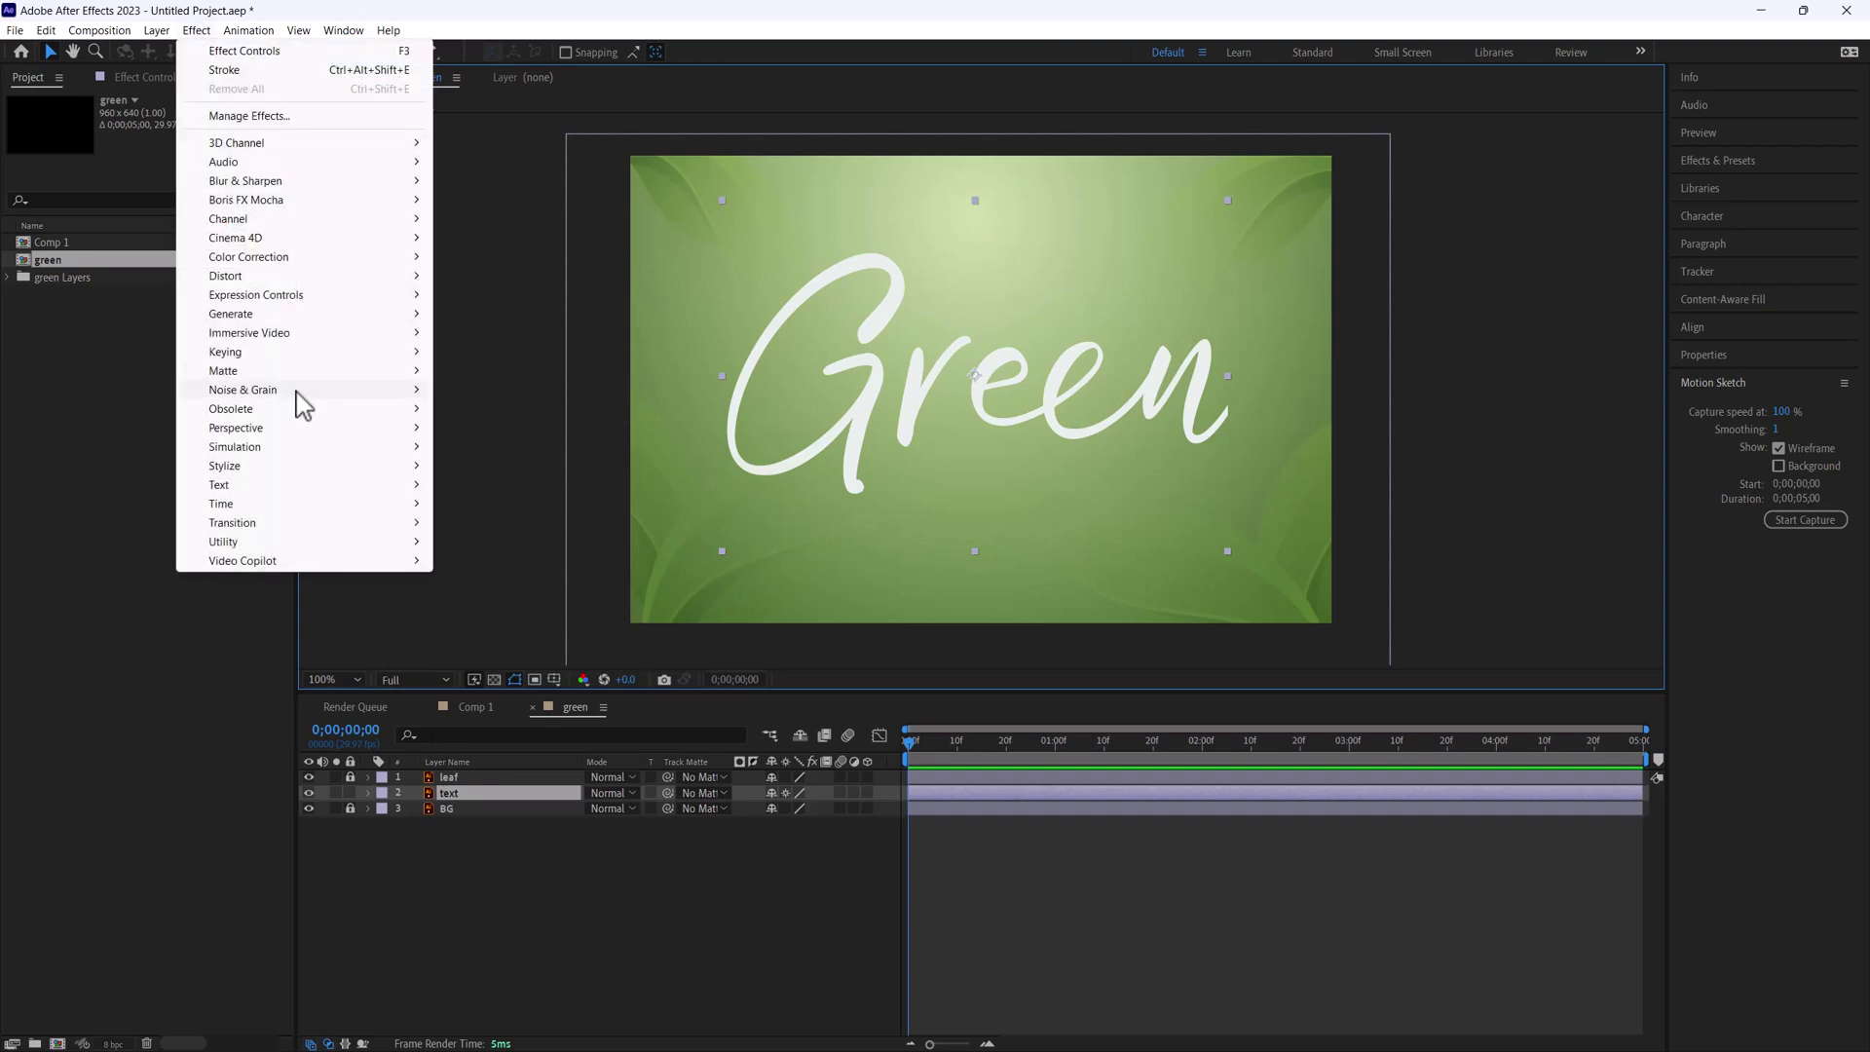
mouse_move(306, 316)
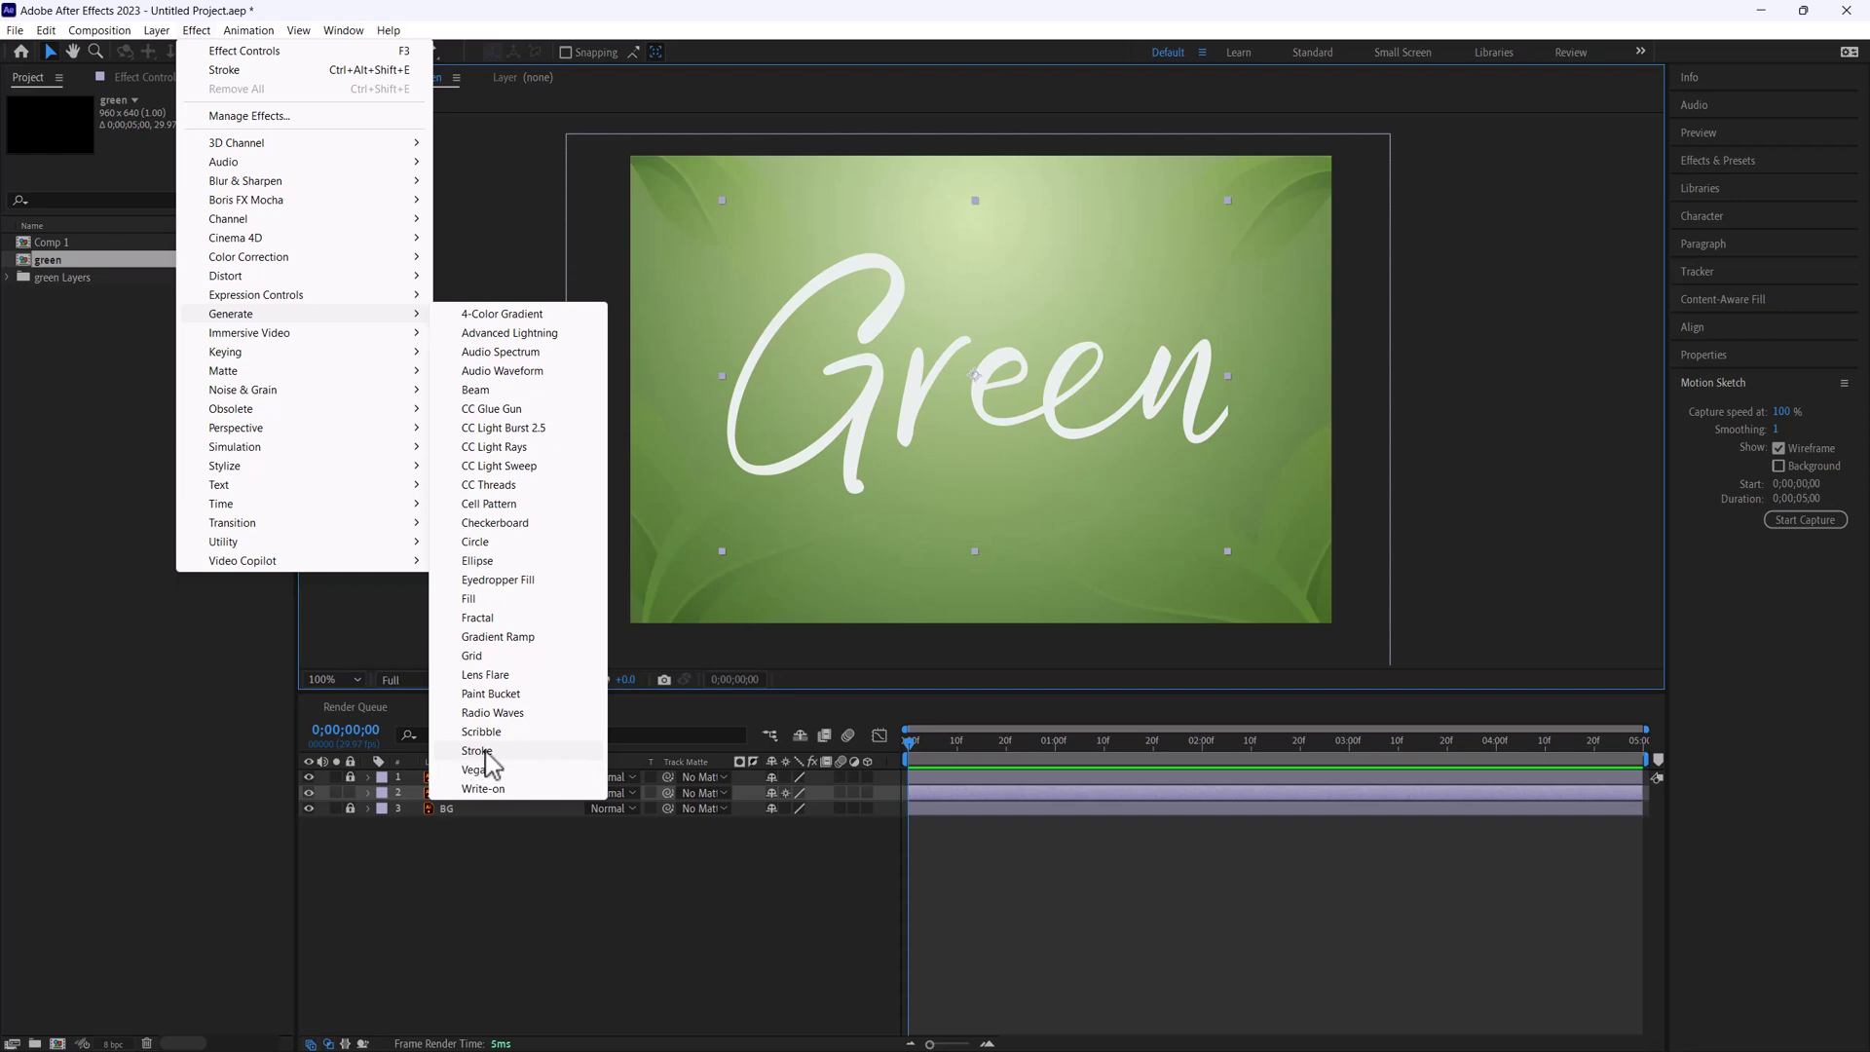
left_click(487, 751)
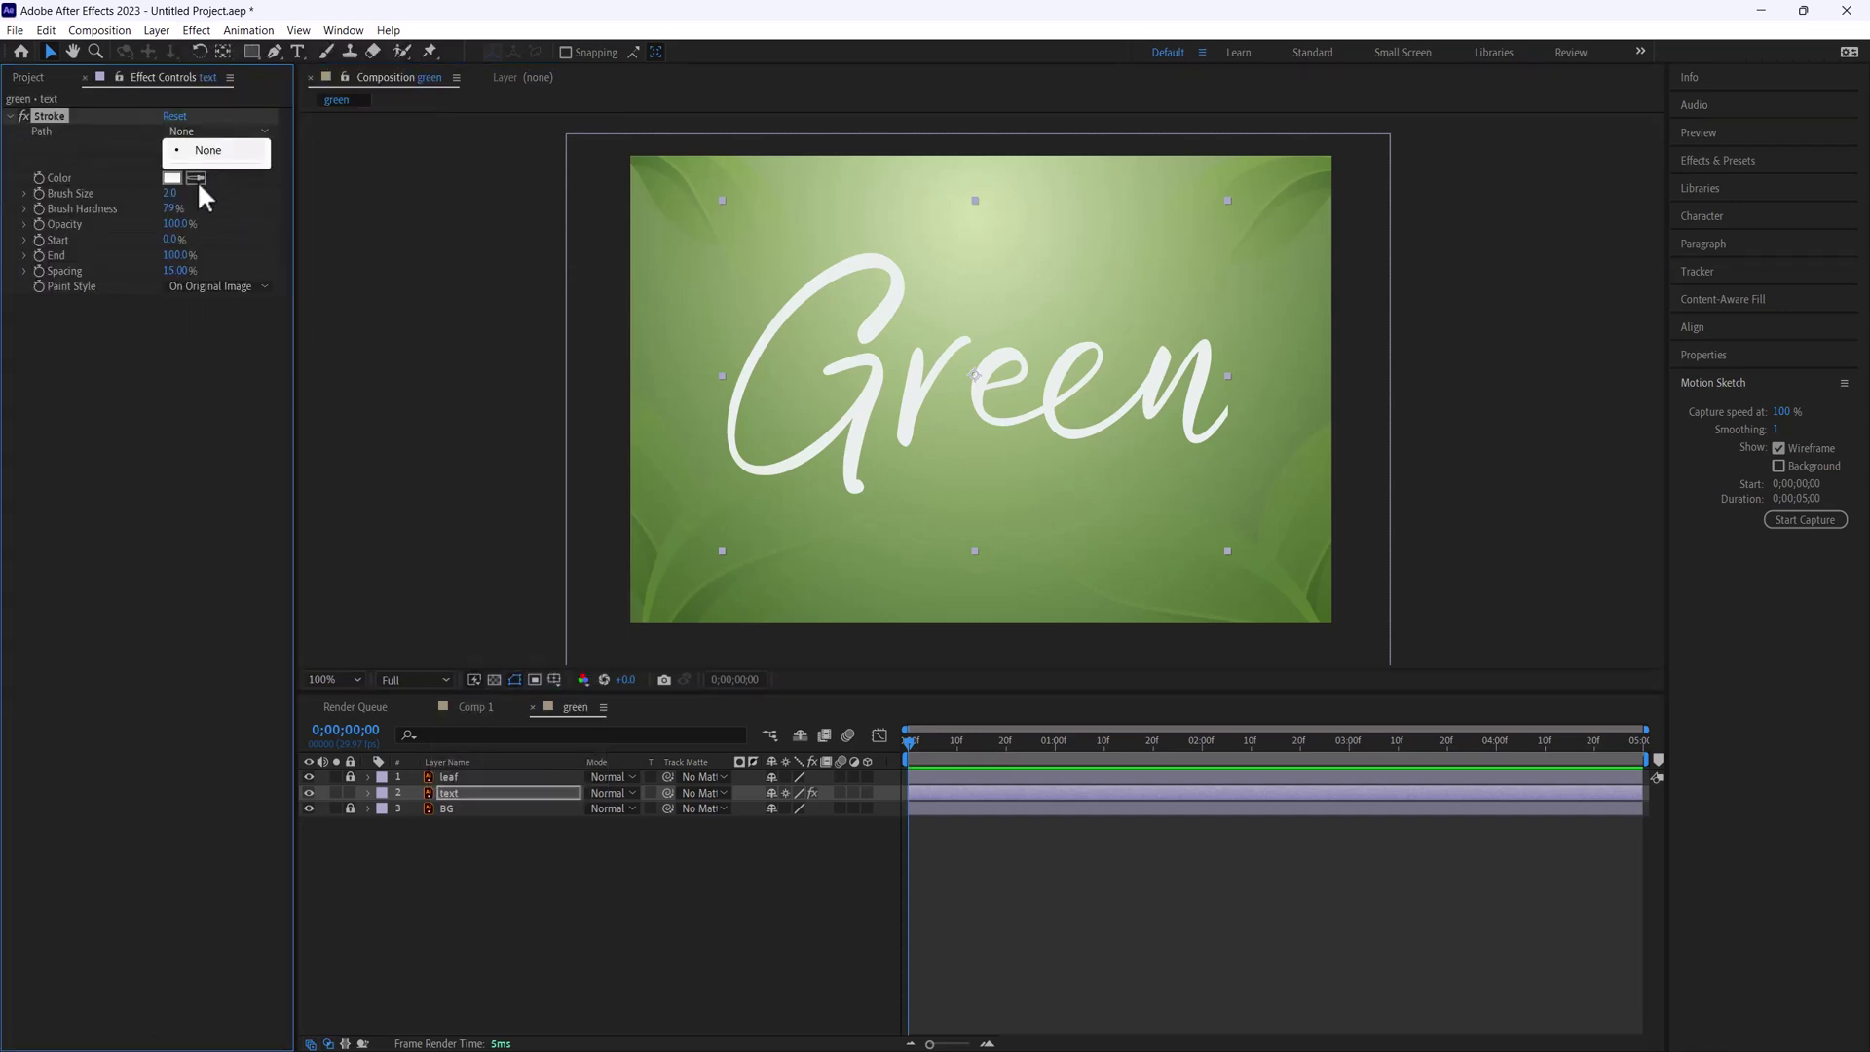
left_click(235, 425)
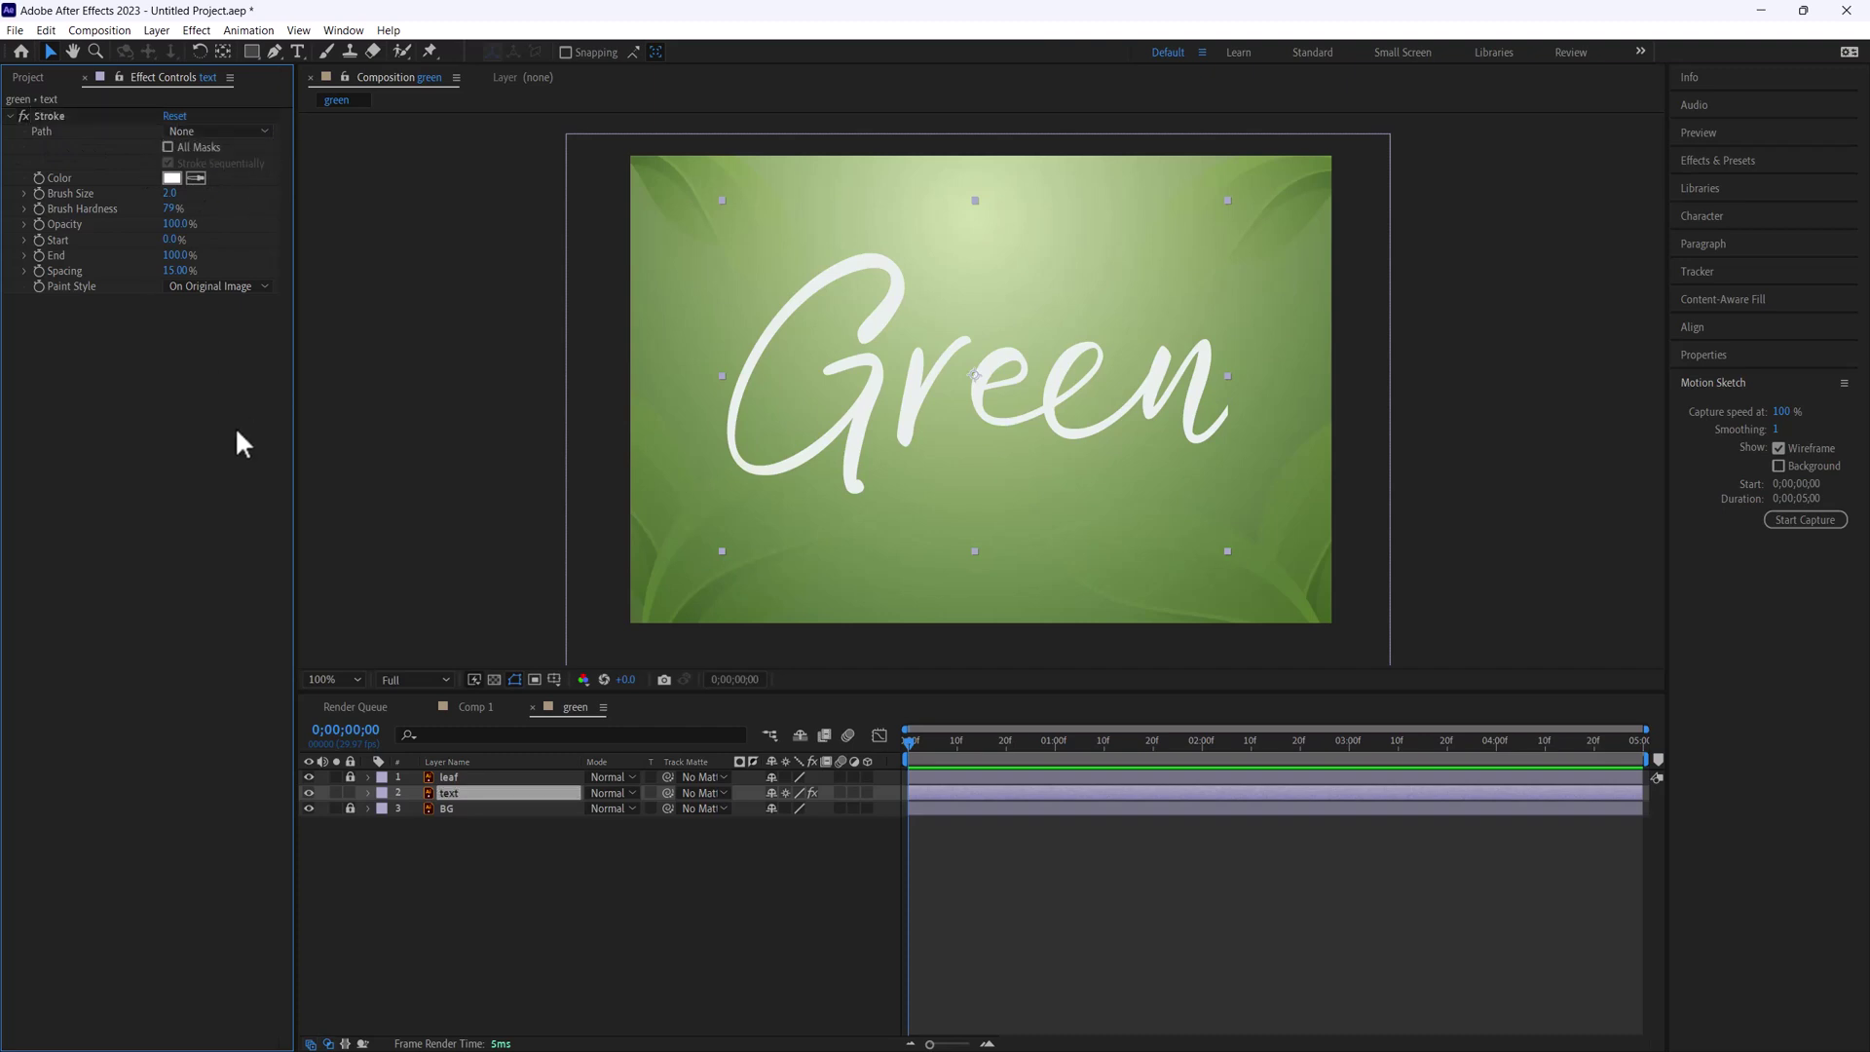
Trace the G's large outer curve on the text layer with a Pen tool mask path, from its upper tip round to the lower bowl.
left_click(275, 51)
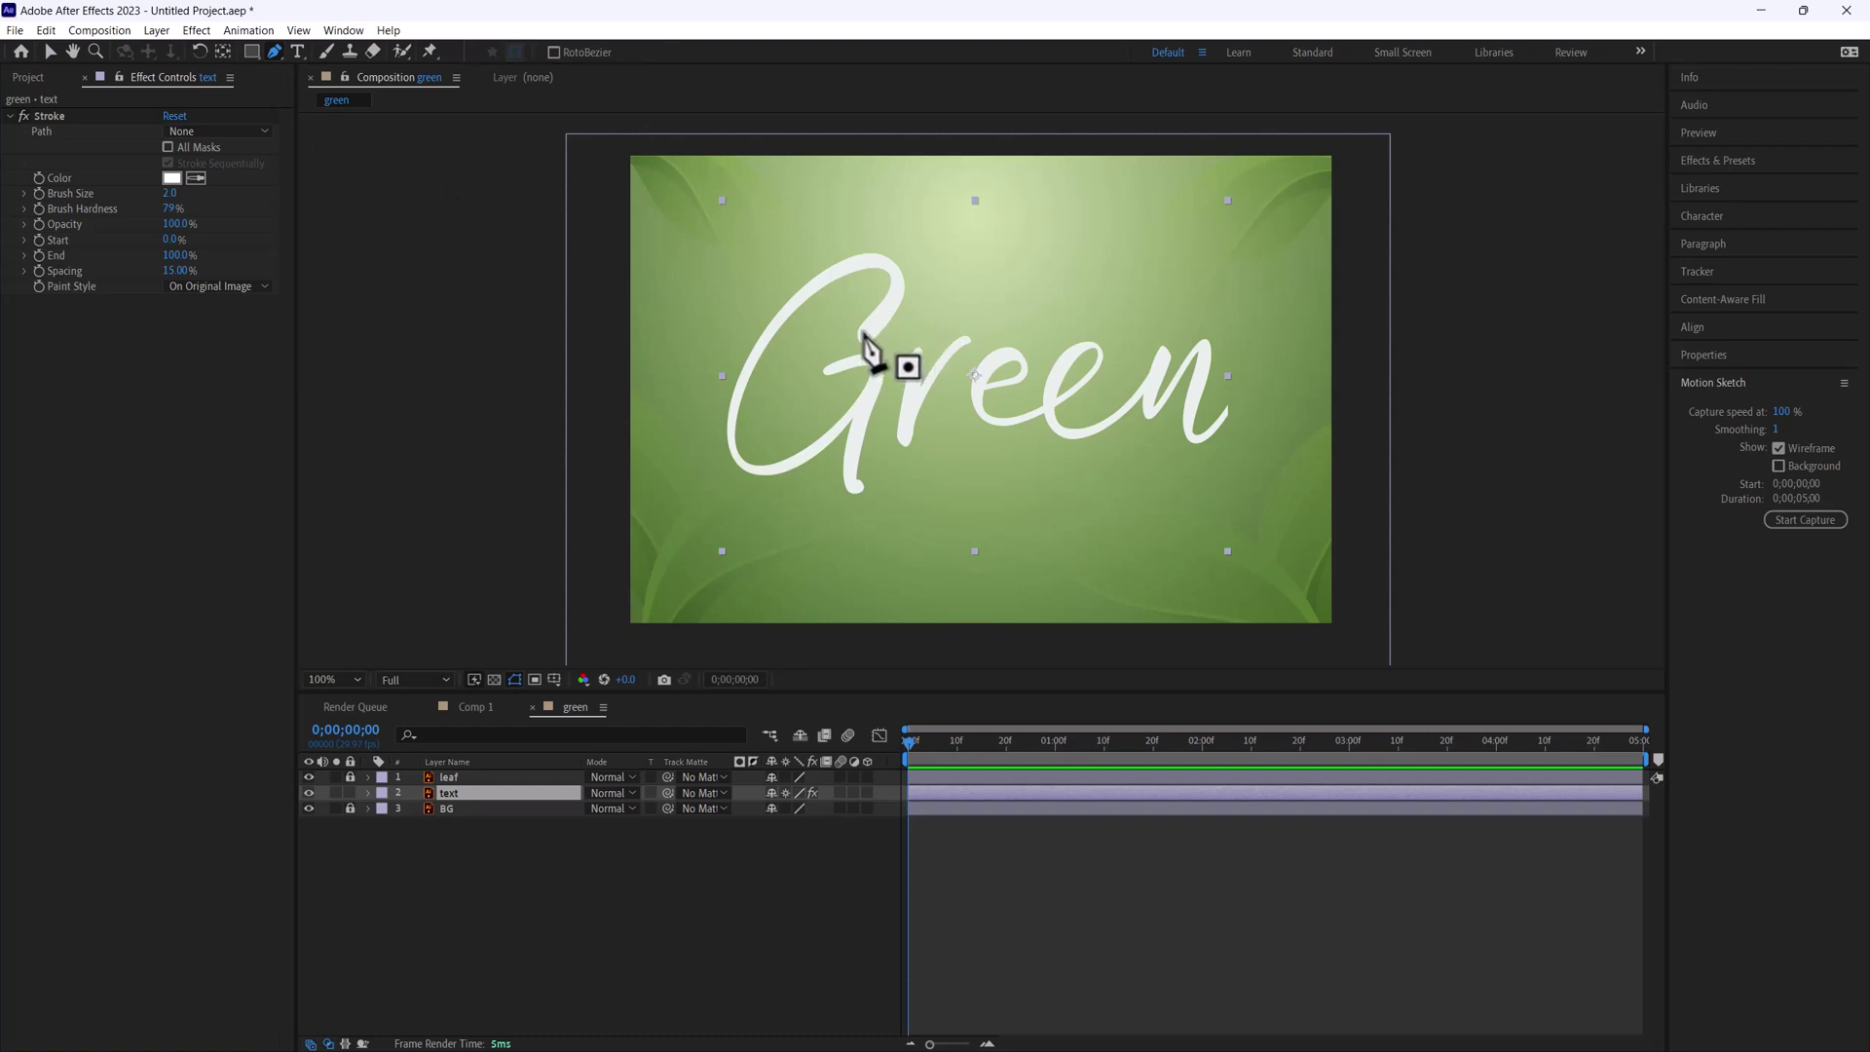
left_click(864, 333)
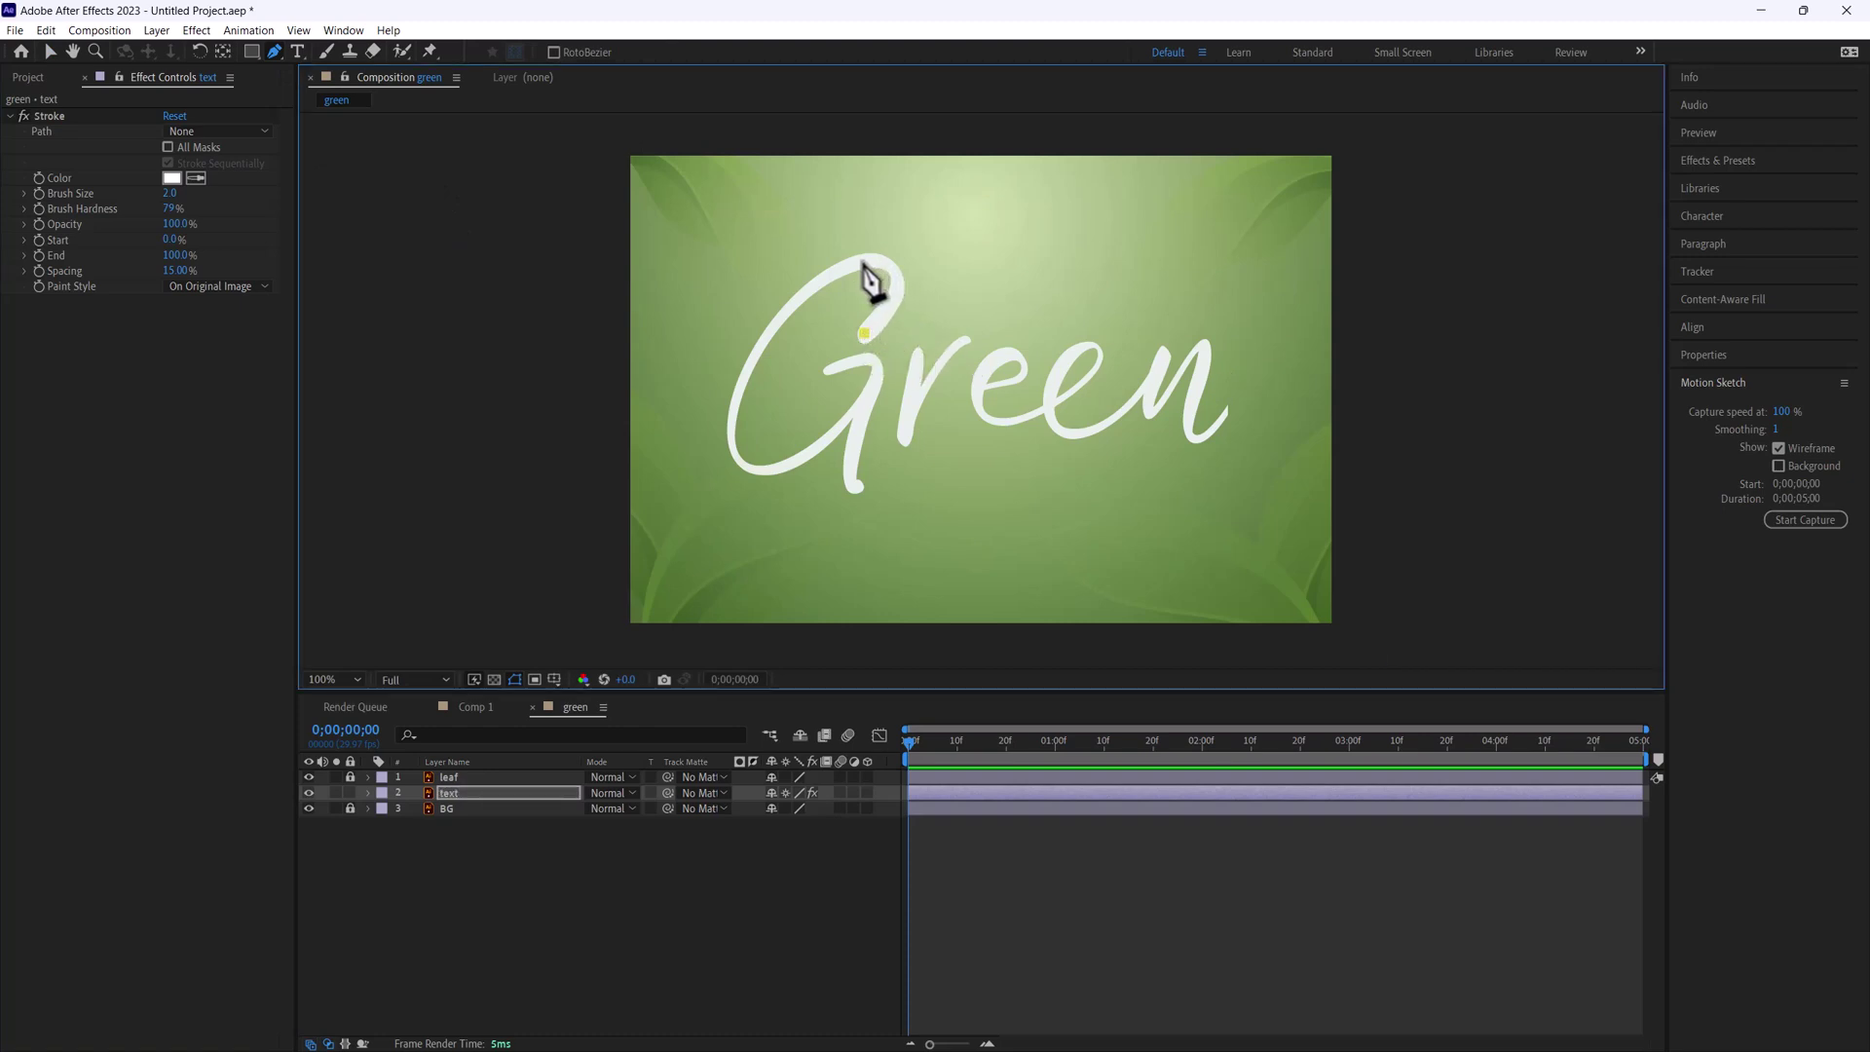
left_click_drag(857, 261, 775, 265)
left_click_drag(773, 265, 843, 260)
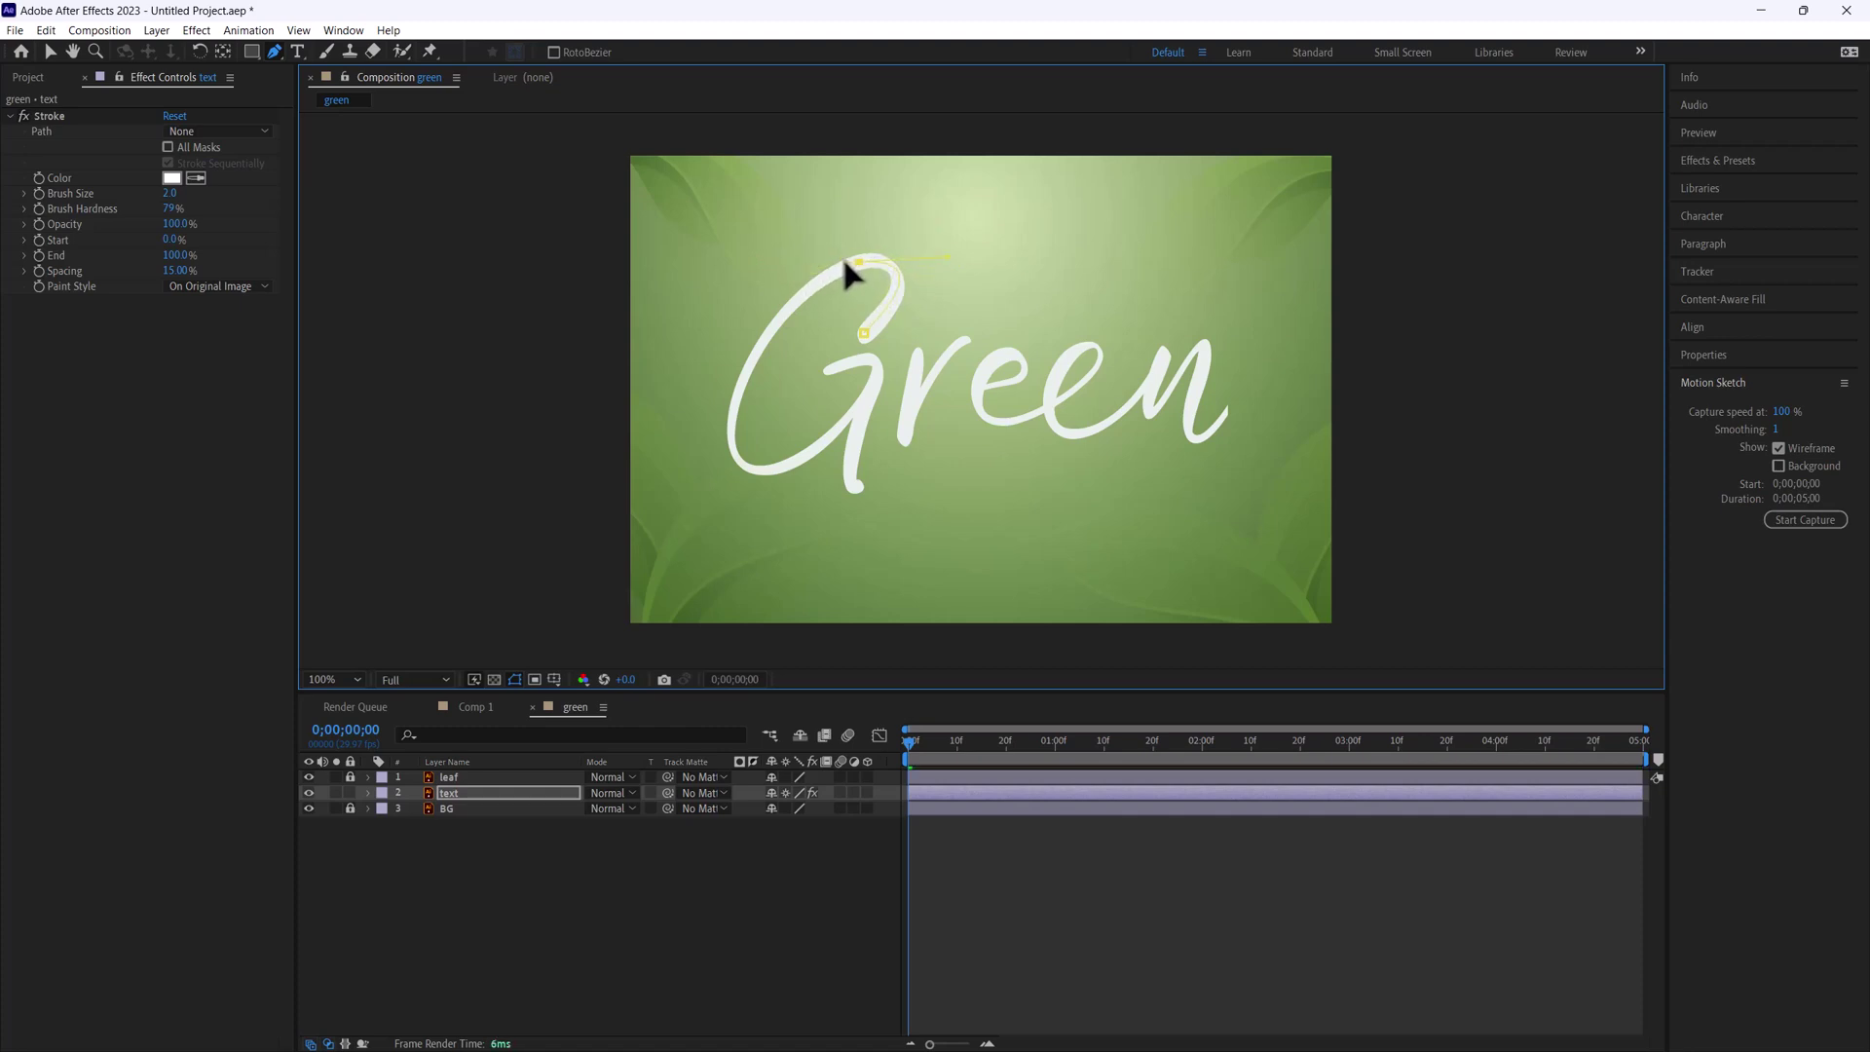
key("ctrl+z")
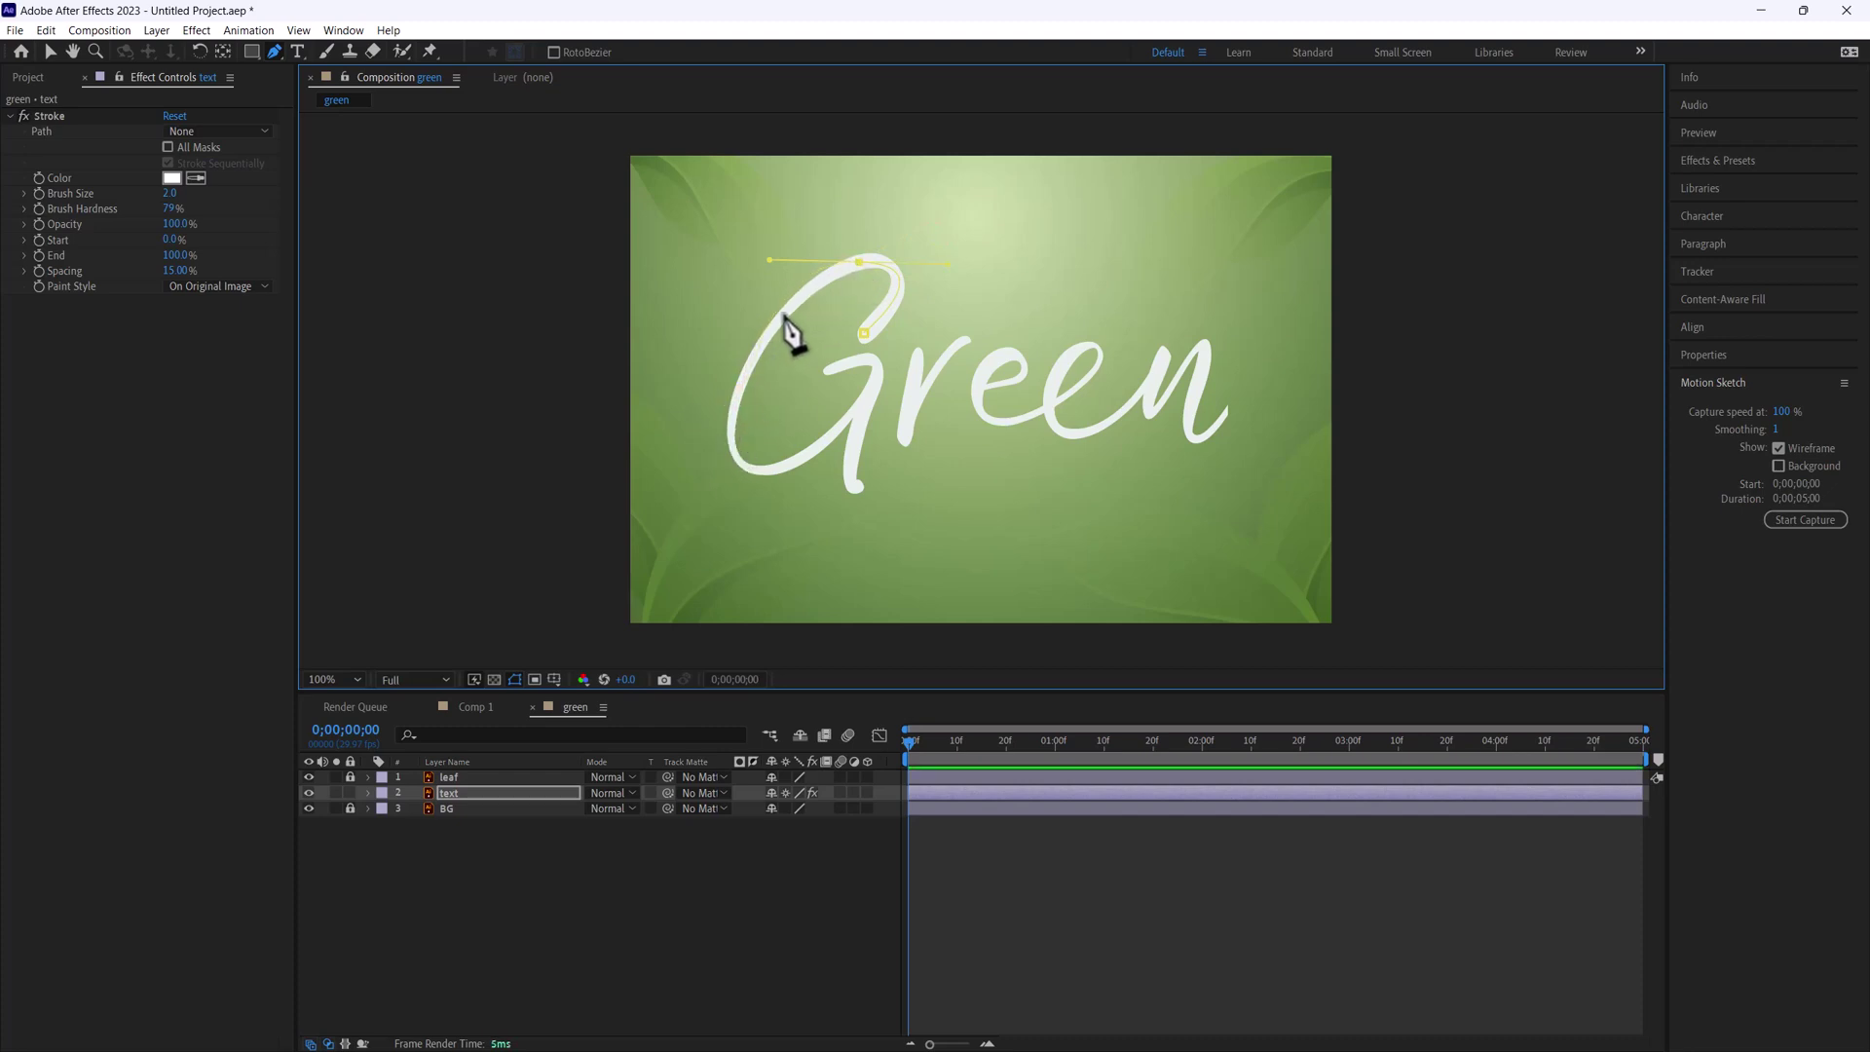
left_click(776, 326)
left_click_drag(768, 260, 809, 279)
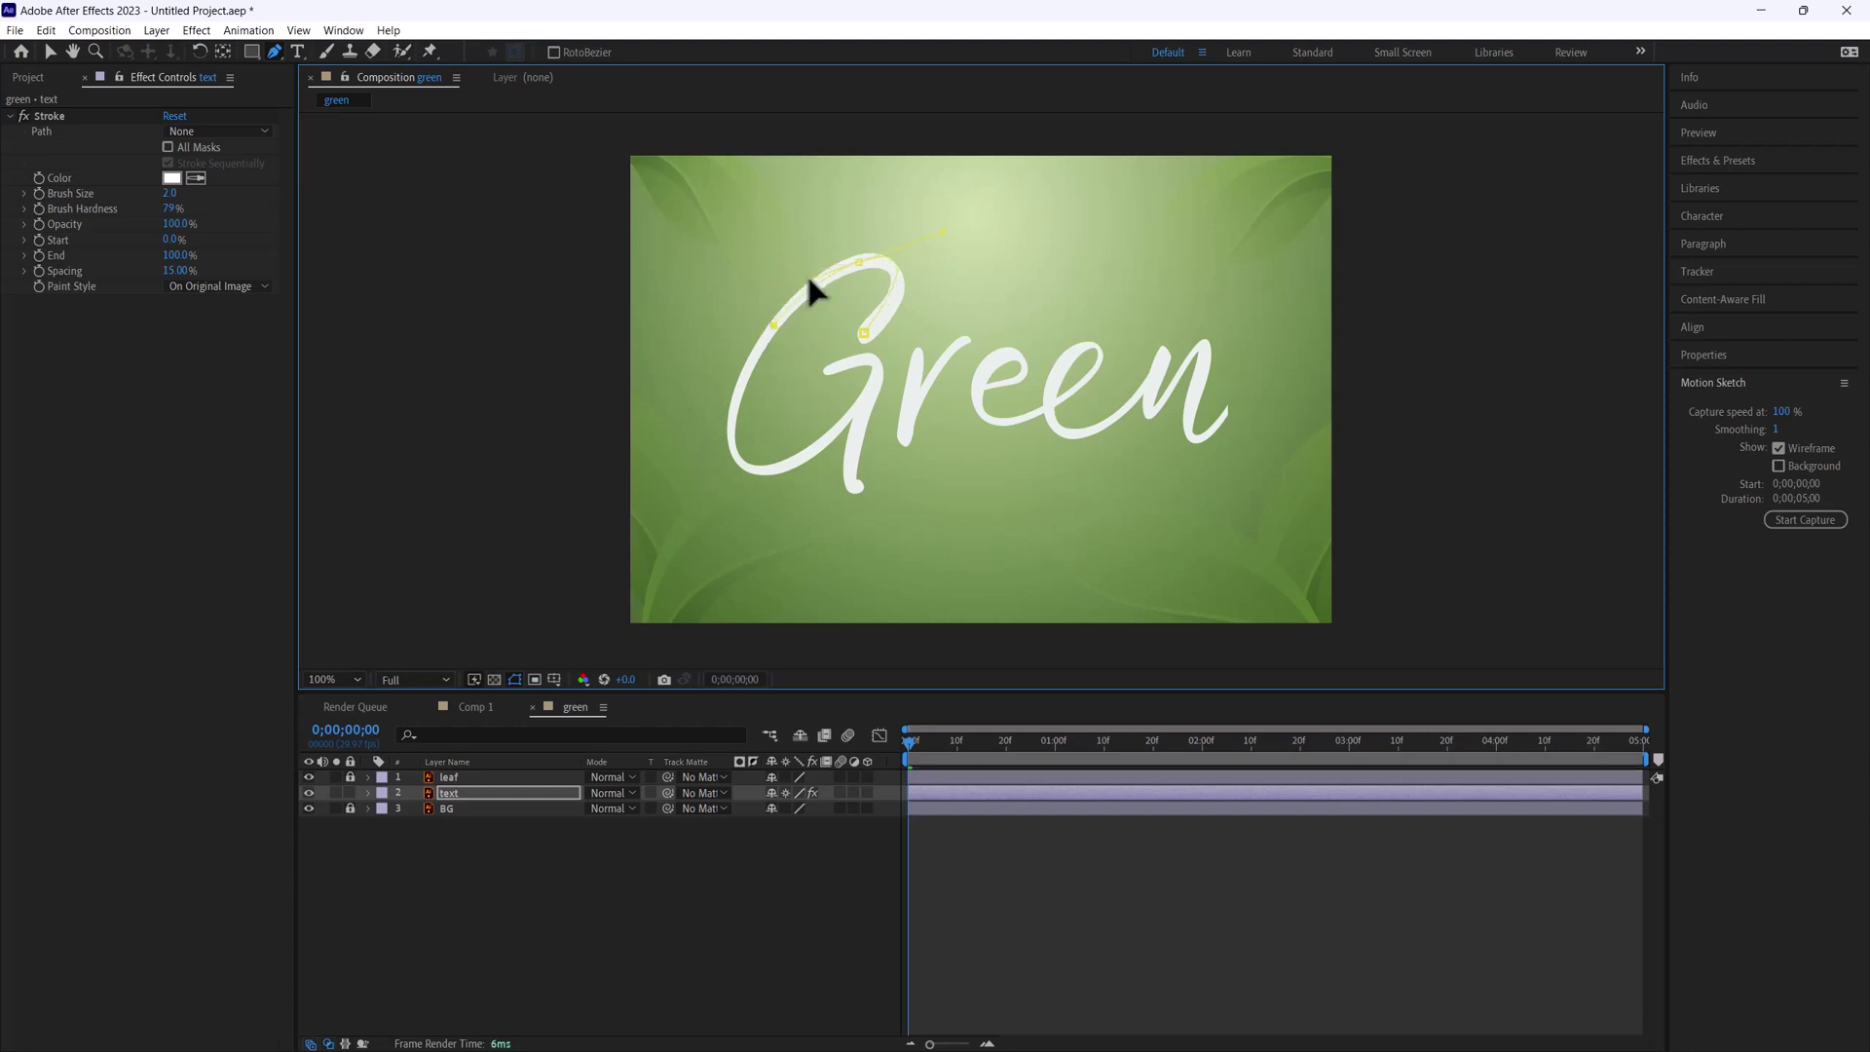
left_click(858, 261, "alt")
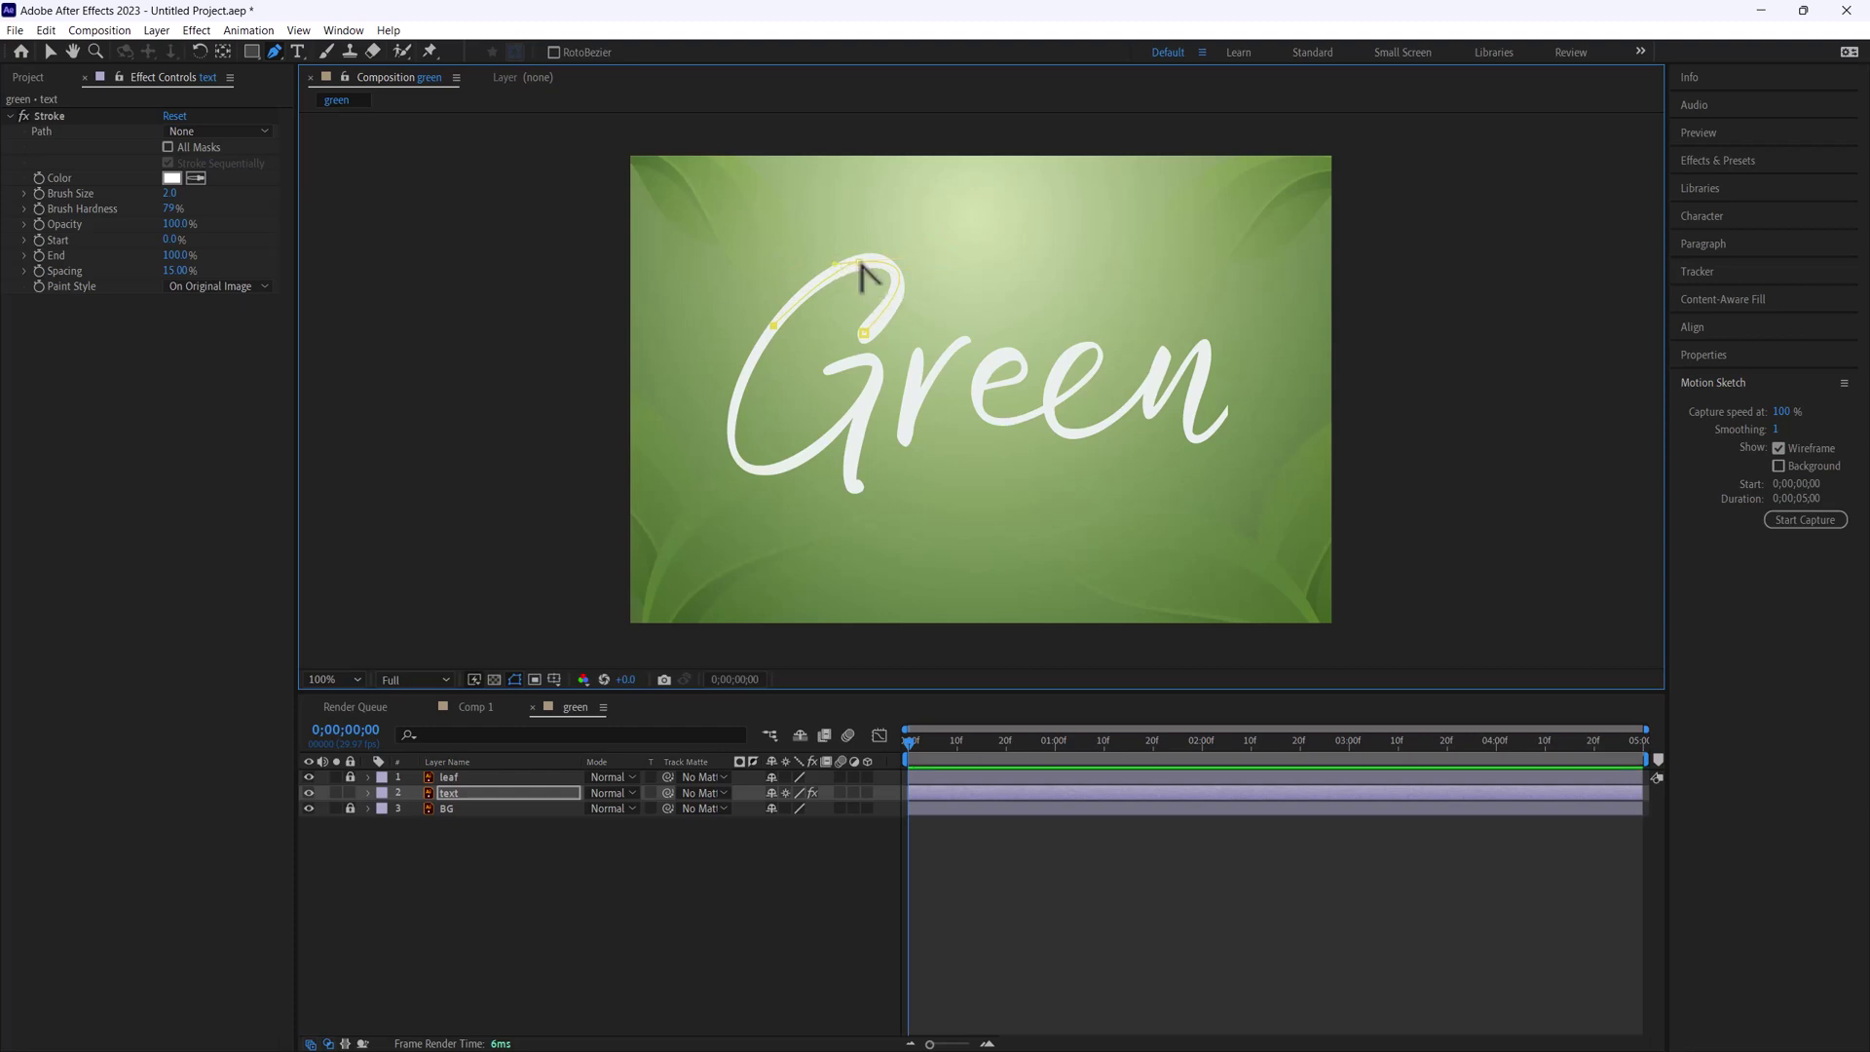
left_click_drag(859, 264, 944, 260)
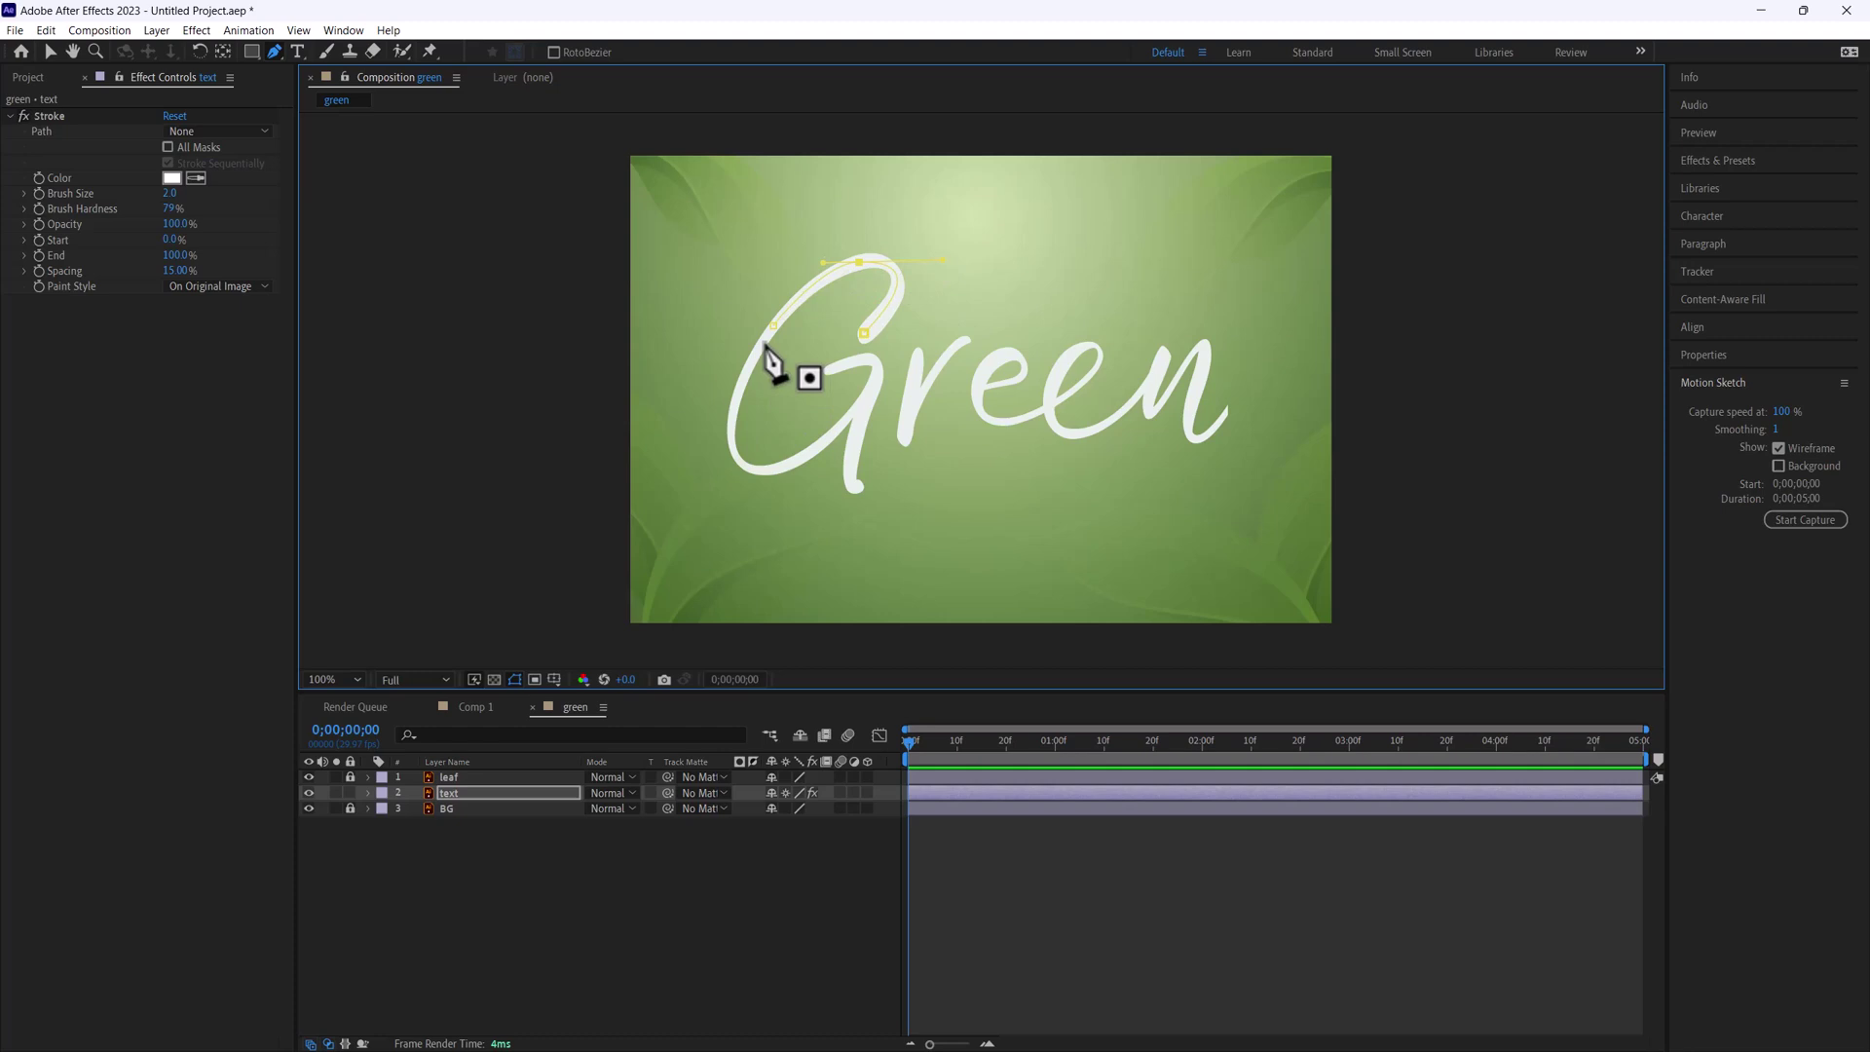
left_click_drag(731, 441, 740, 460)
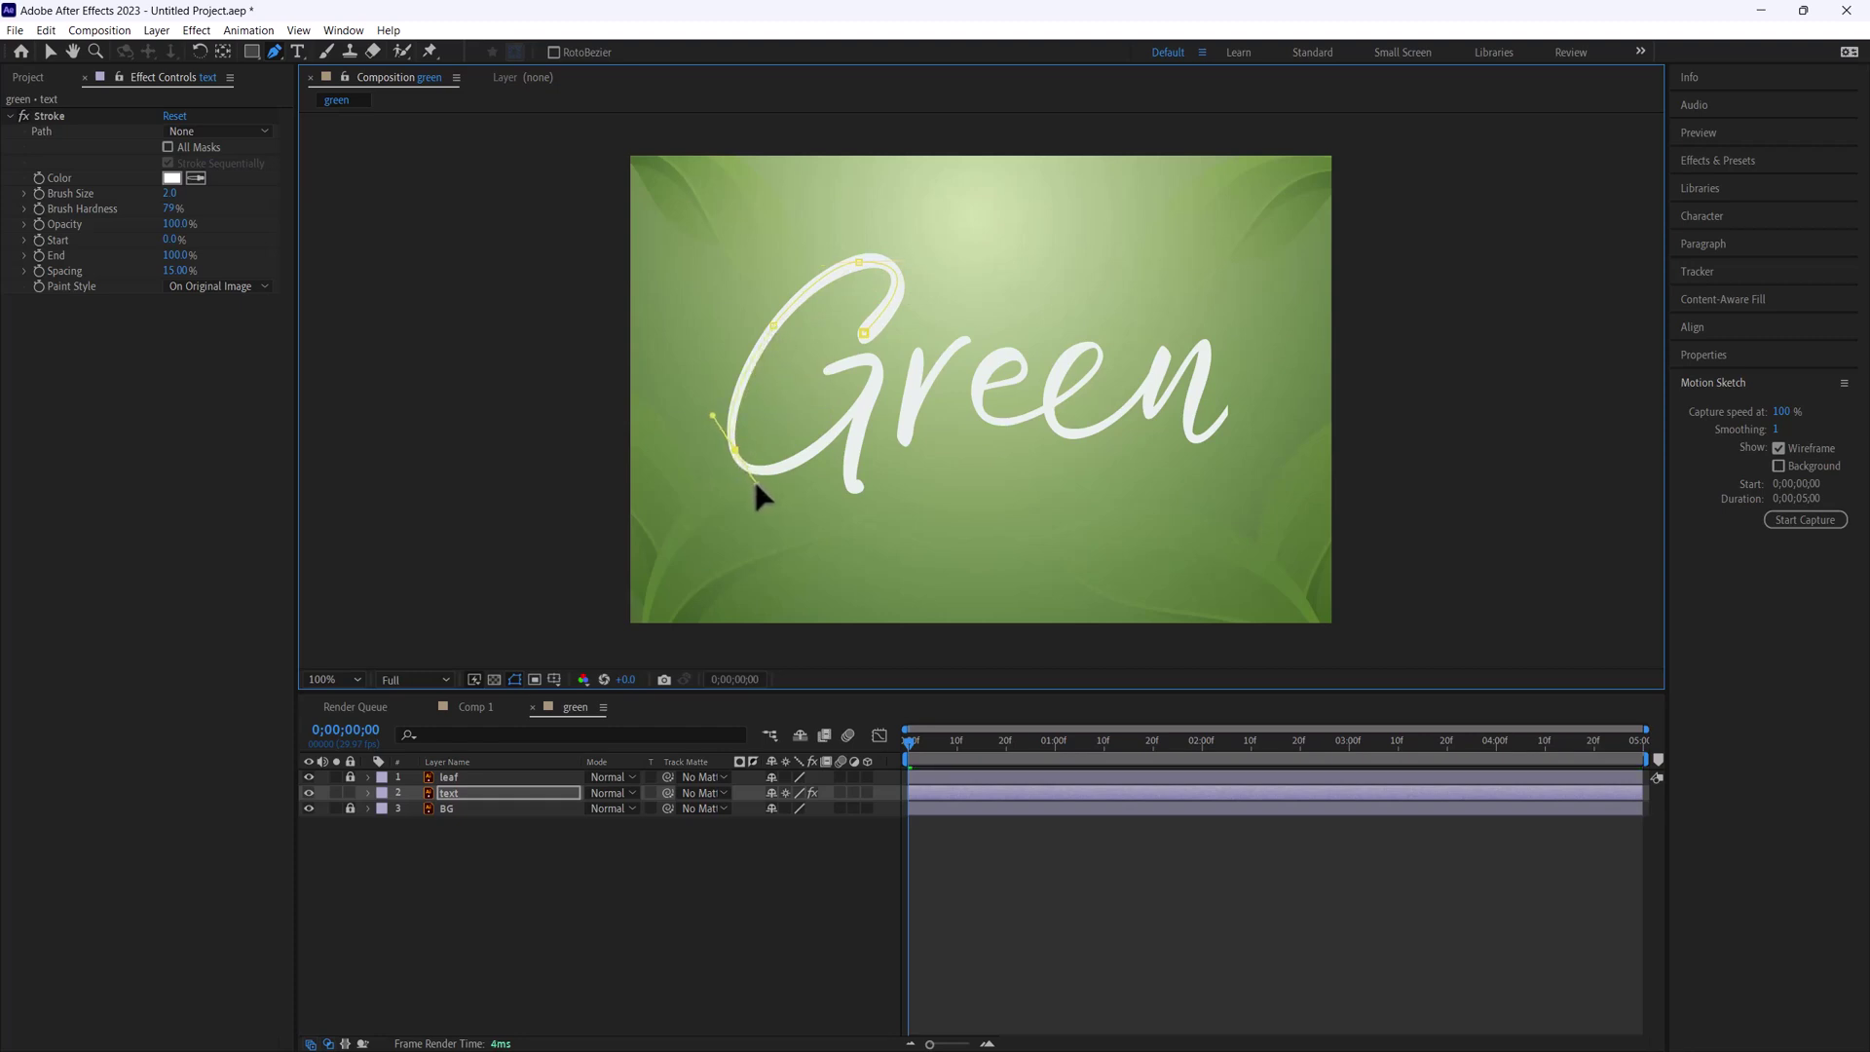
left_click_drag(781, 465, 853, 411)
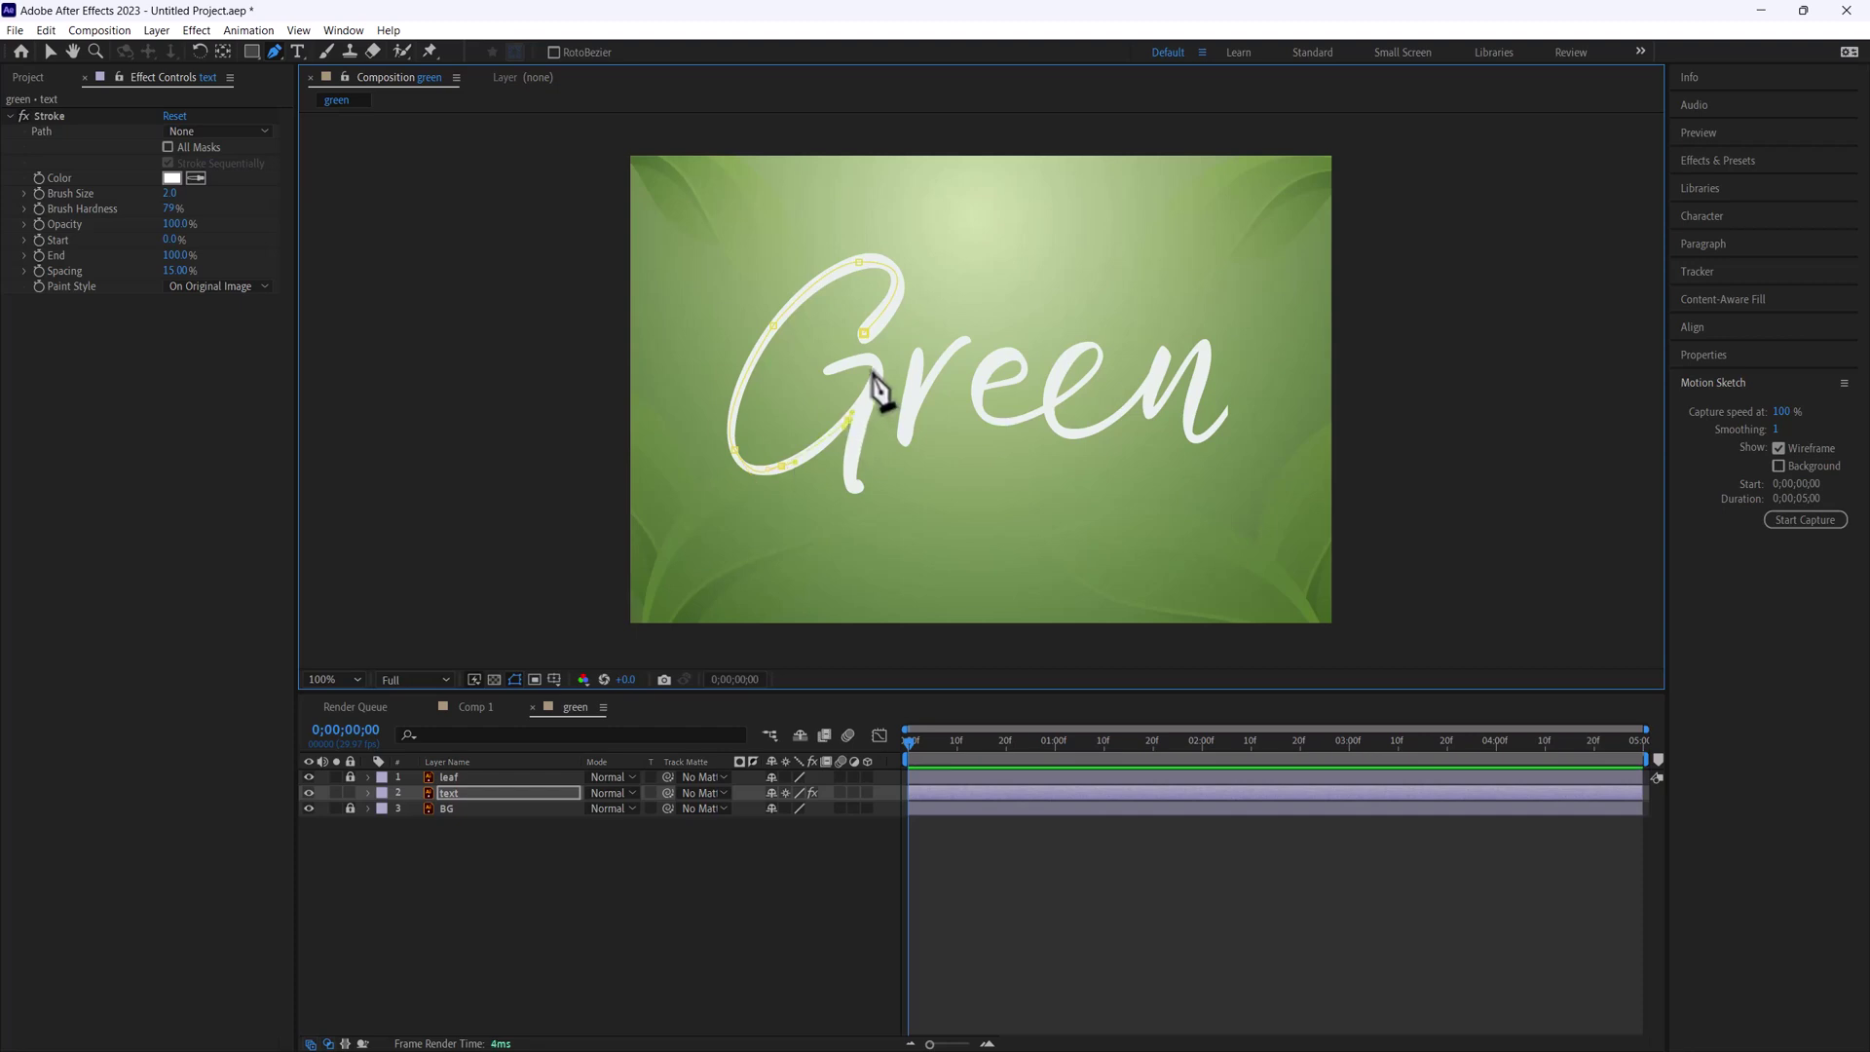
Extend the mask path through the G's crossbar and down the stem to its lower end.
left_click_drag(872, 368, 786, 384)
left_click_drag(838, 370, 855, 366)
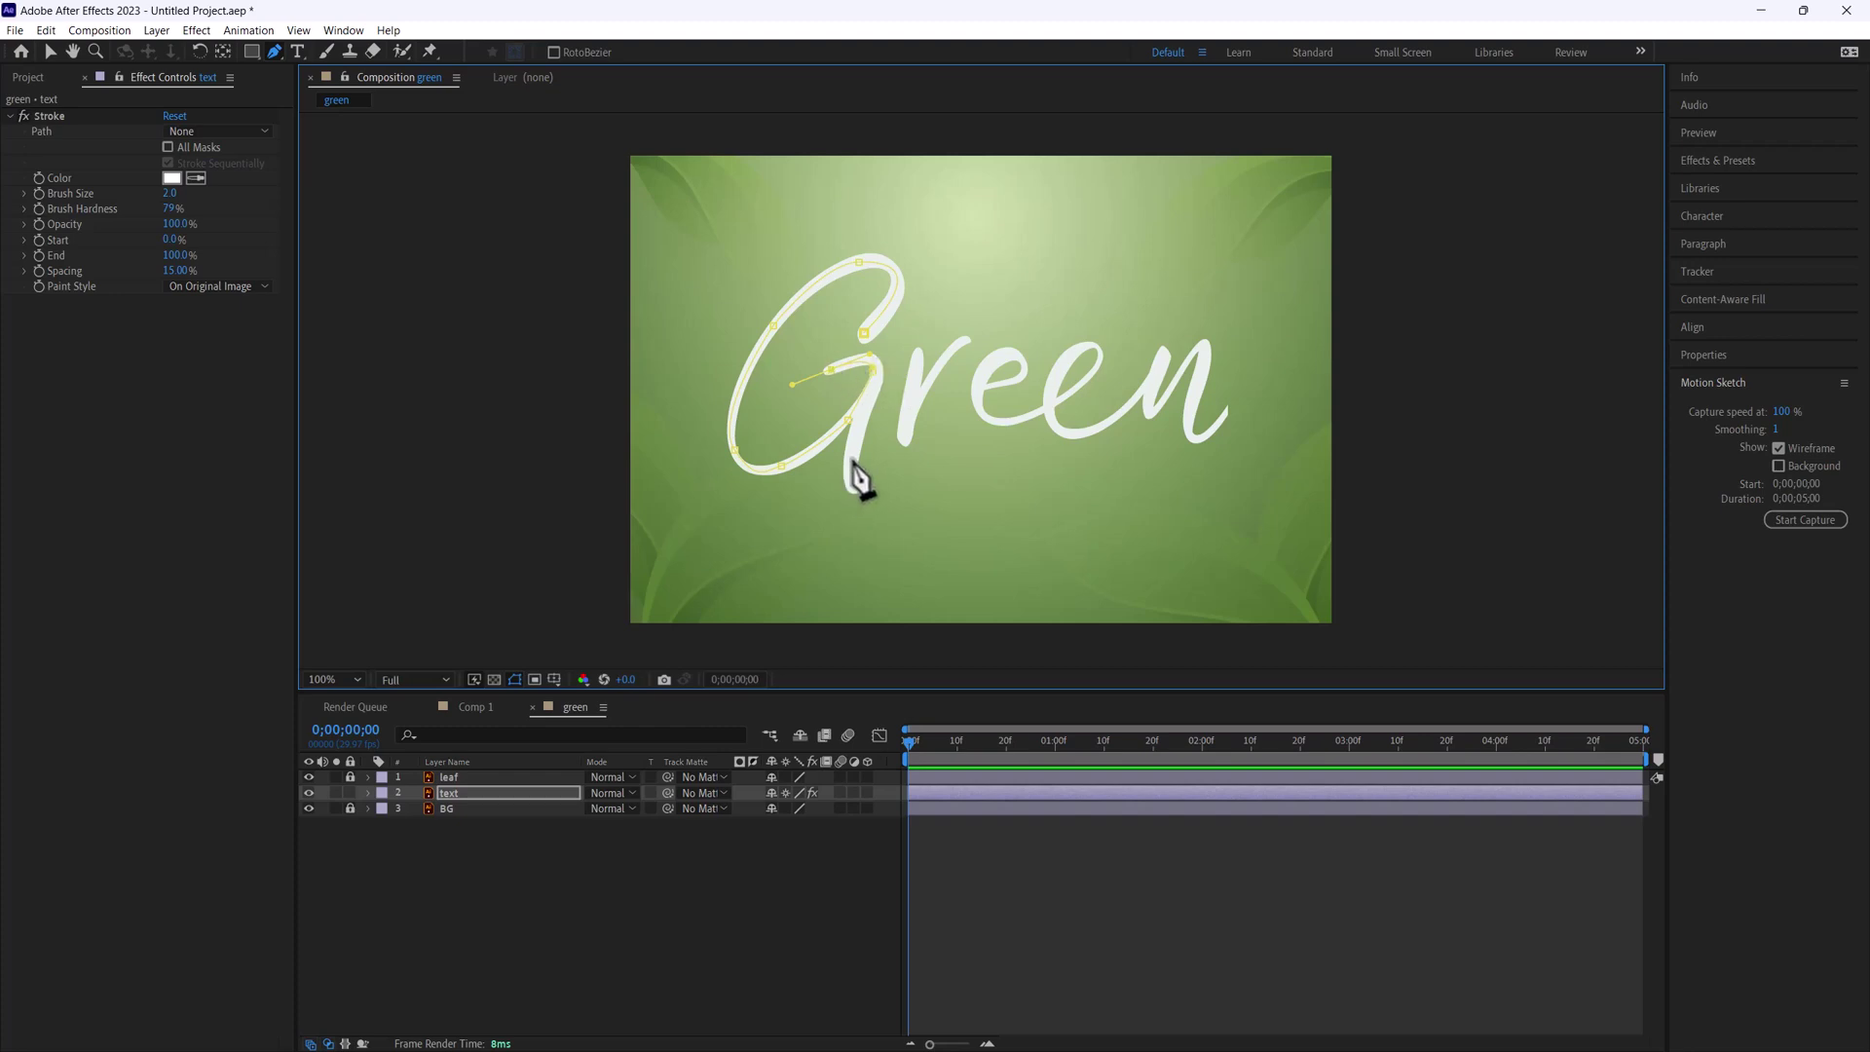
left_click_drag(853, 456, 849, 464)
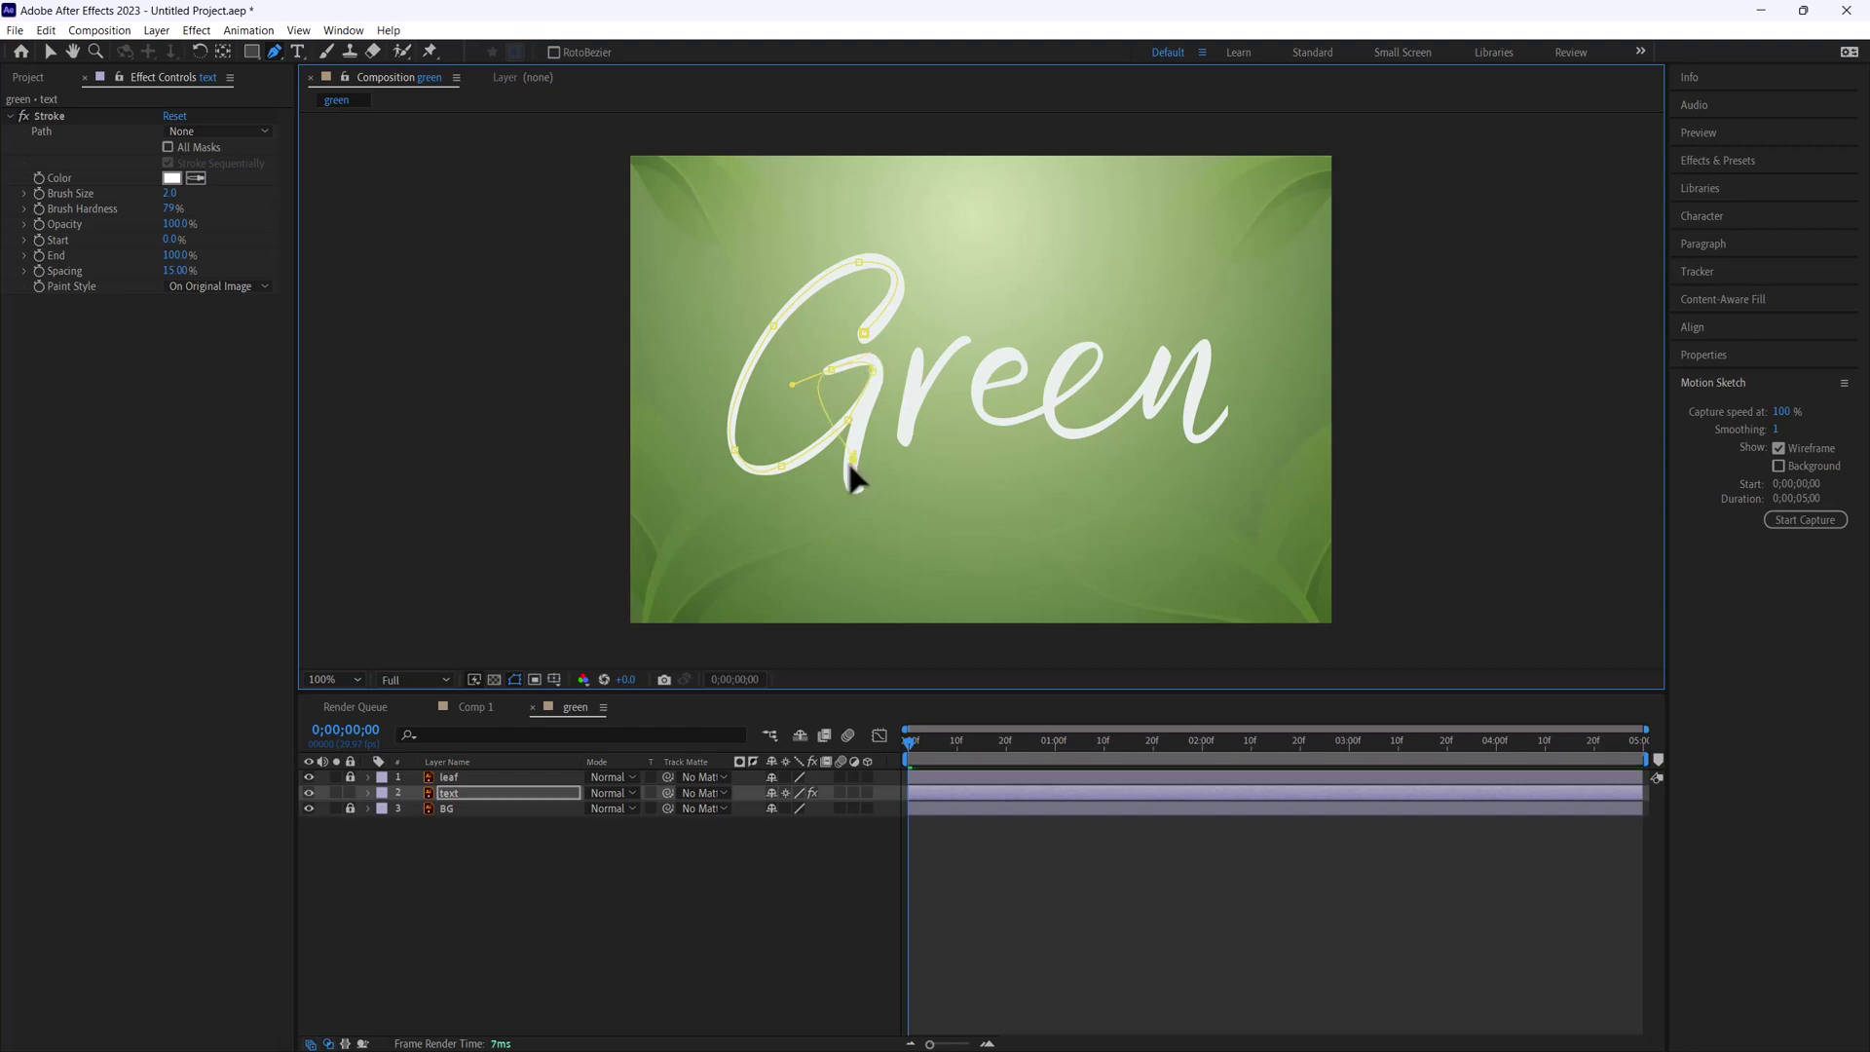
left_click(839, 370)
left_click_drag(831, 370, 872, 378)
left_click(881, 378)
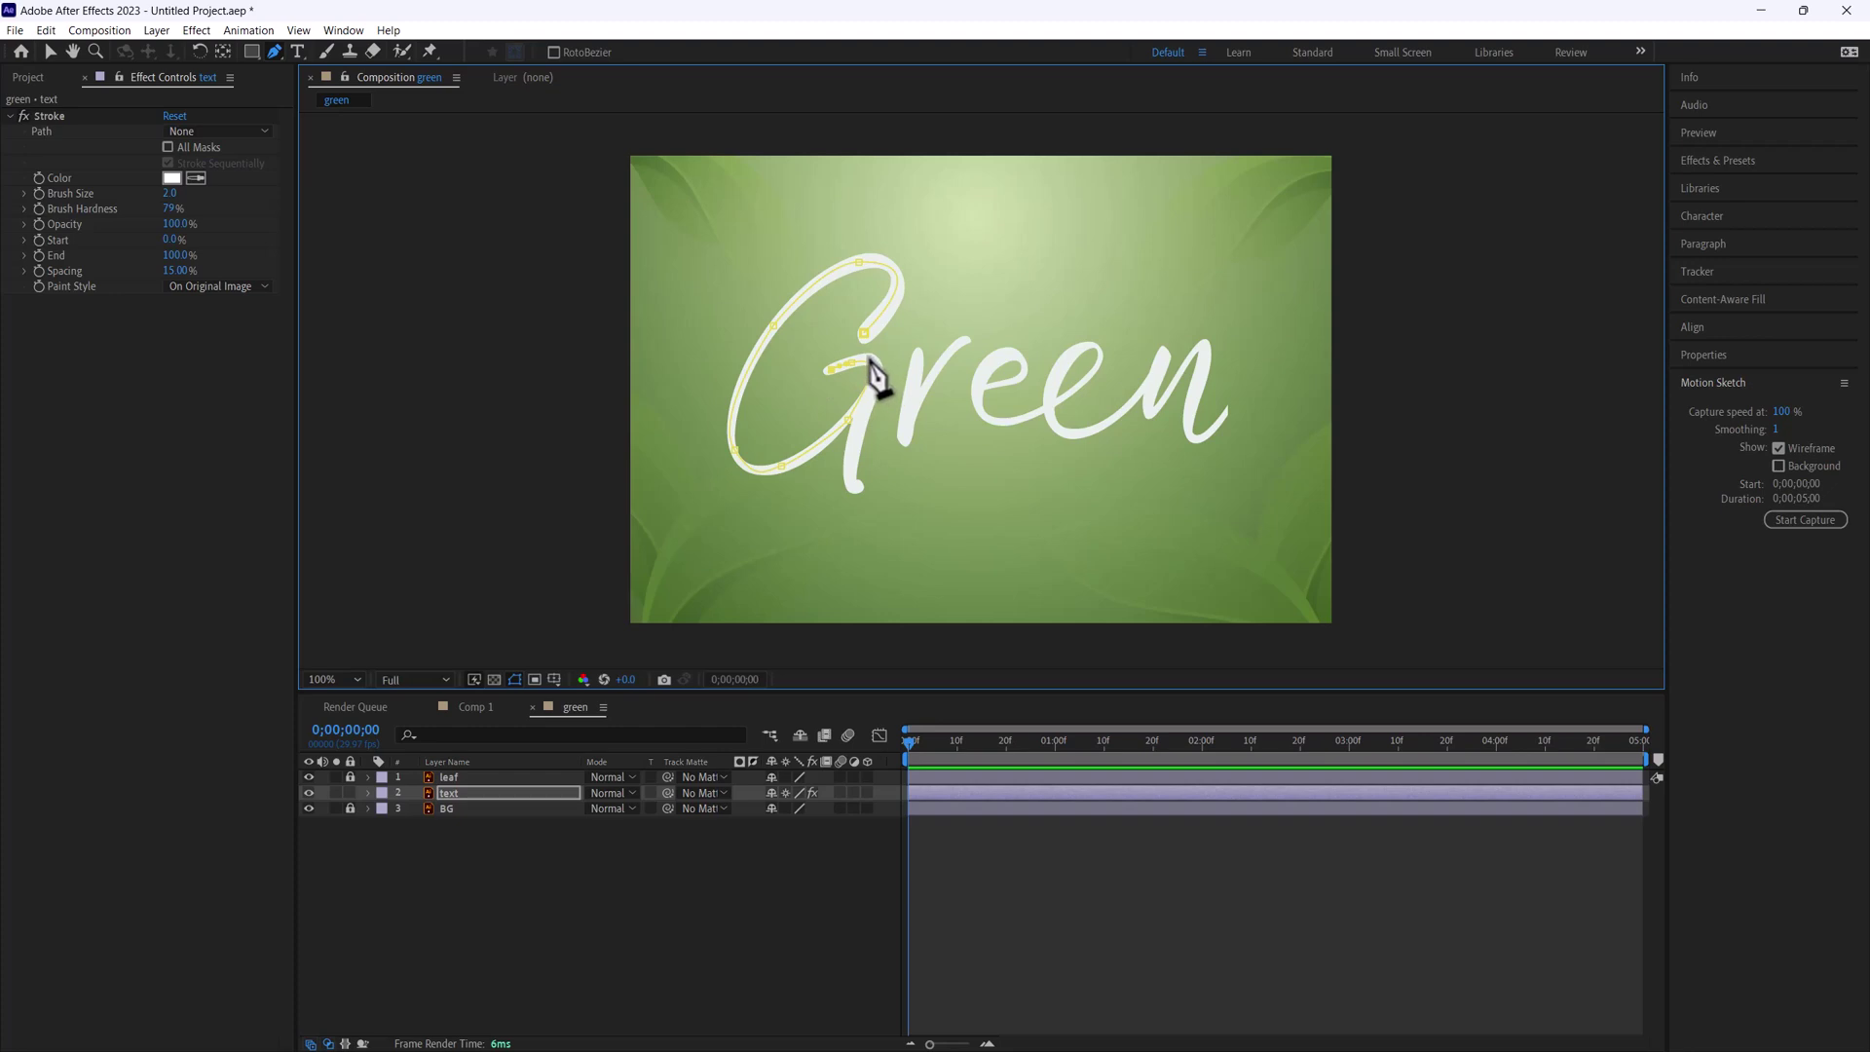
left_click(867, 412)
left_click(854, 485)
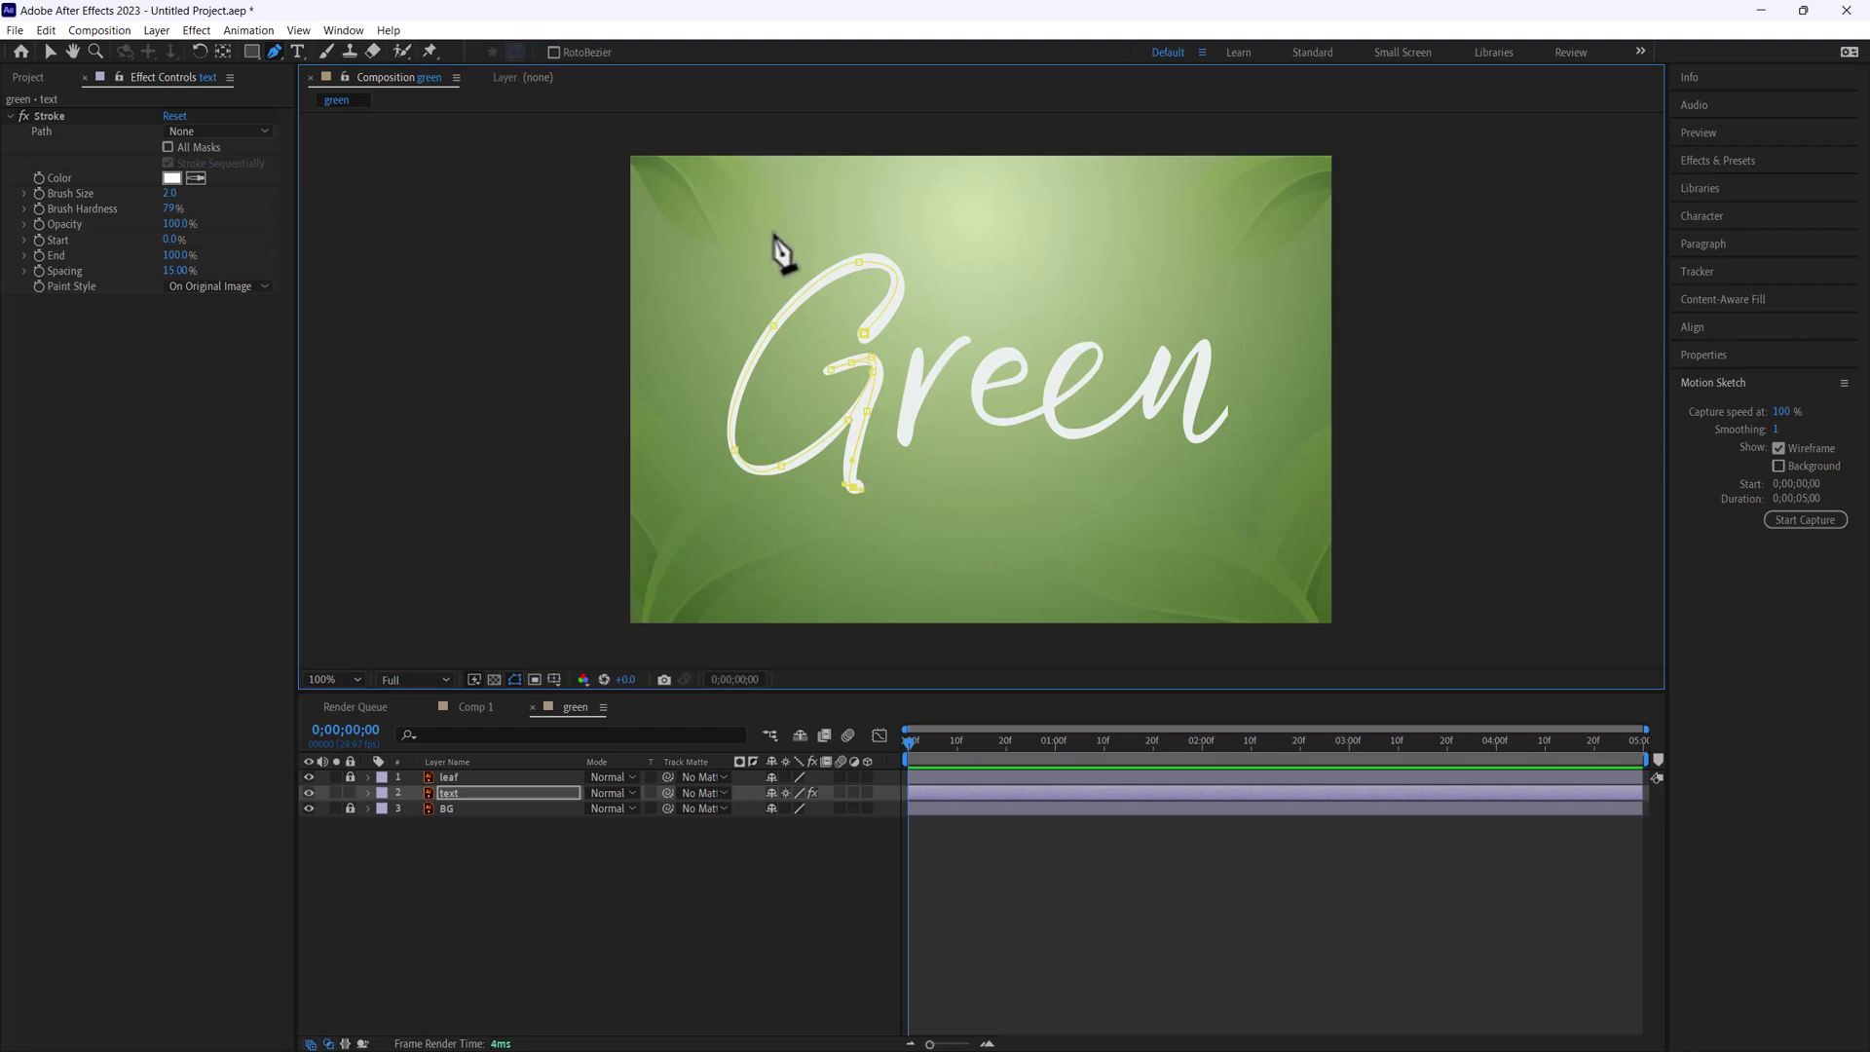
Assign Mask 1 as the Stroke effect's path and set its colour to red FF0000.
left_click(198, 132)
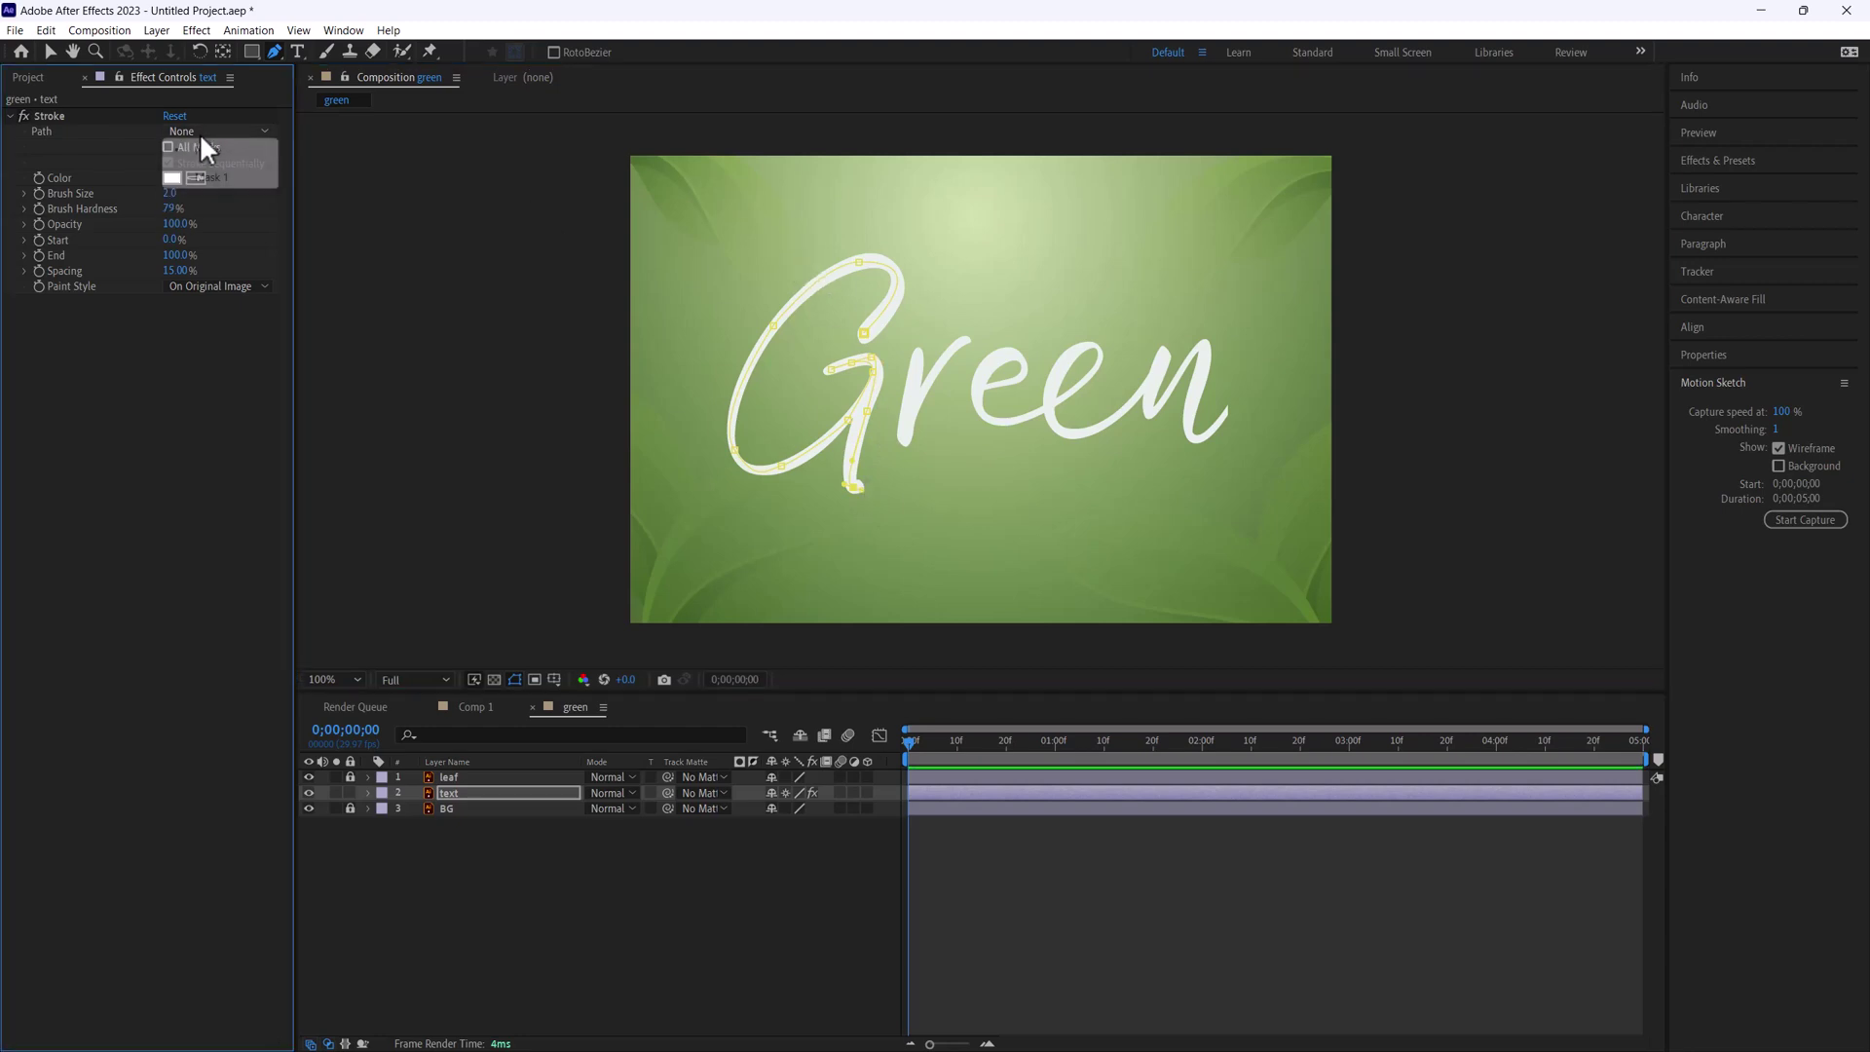
left_click(212, 177)
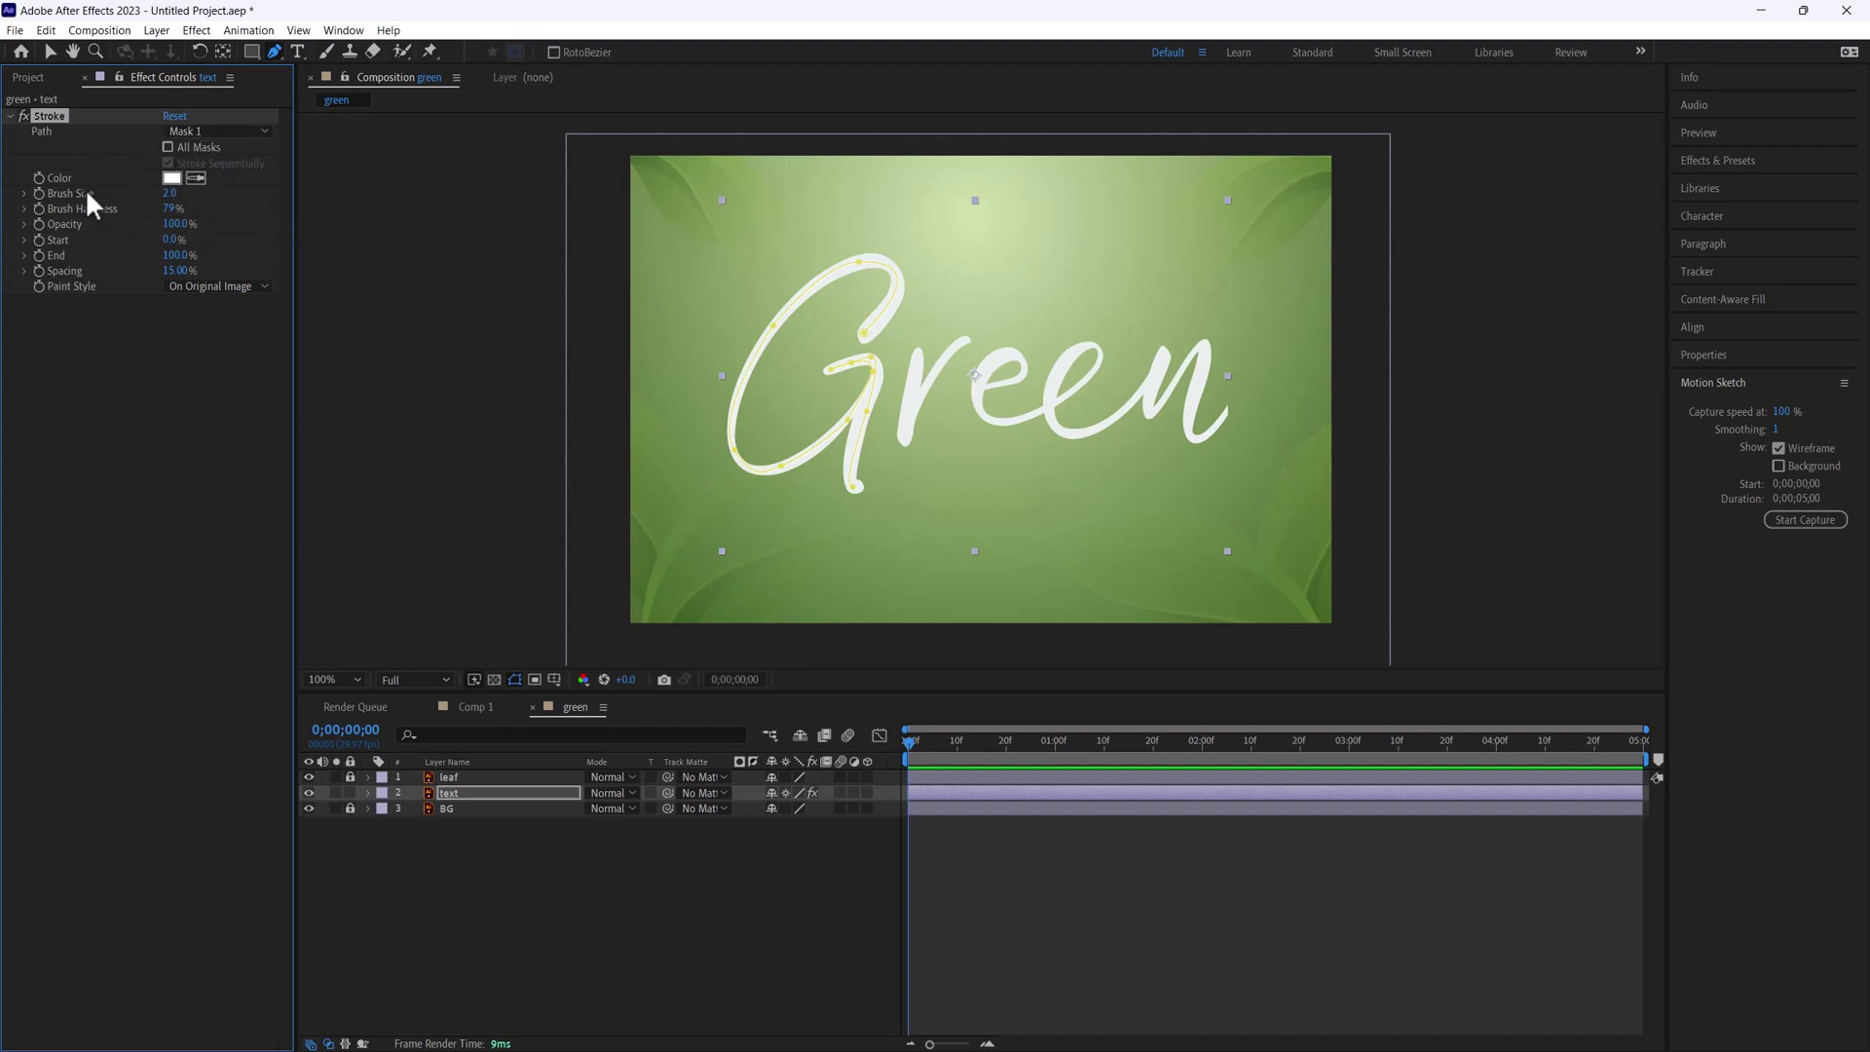
left_click(171, 179)
left_click(1310, 175)
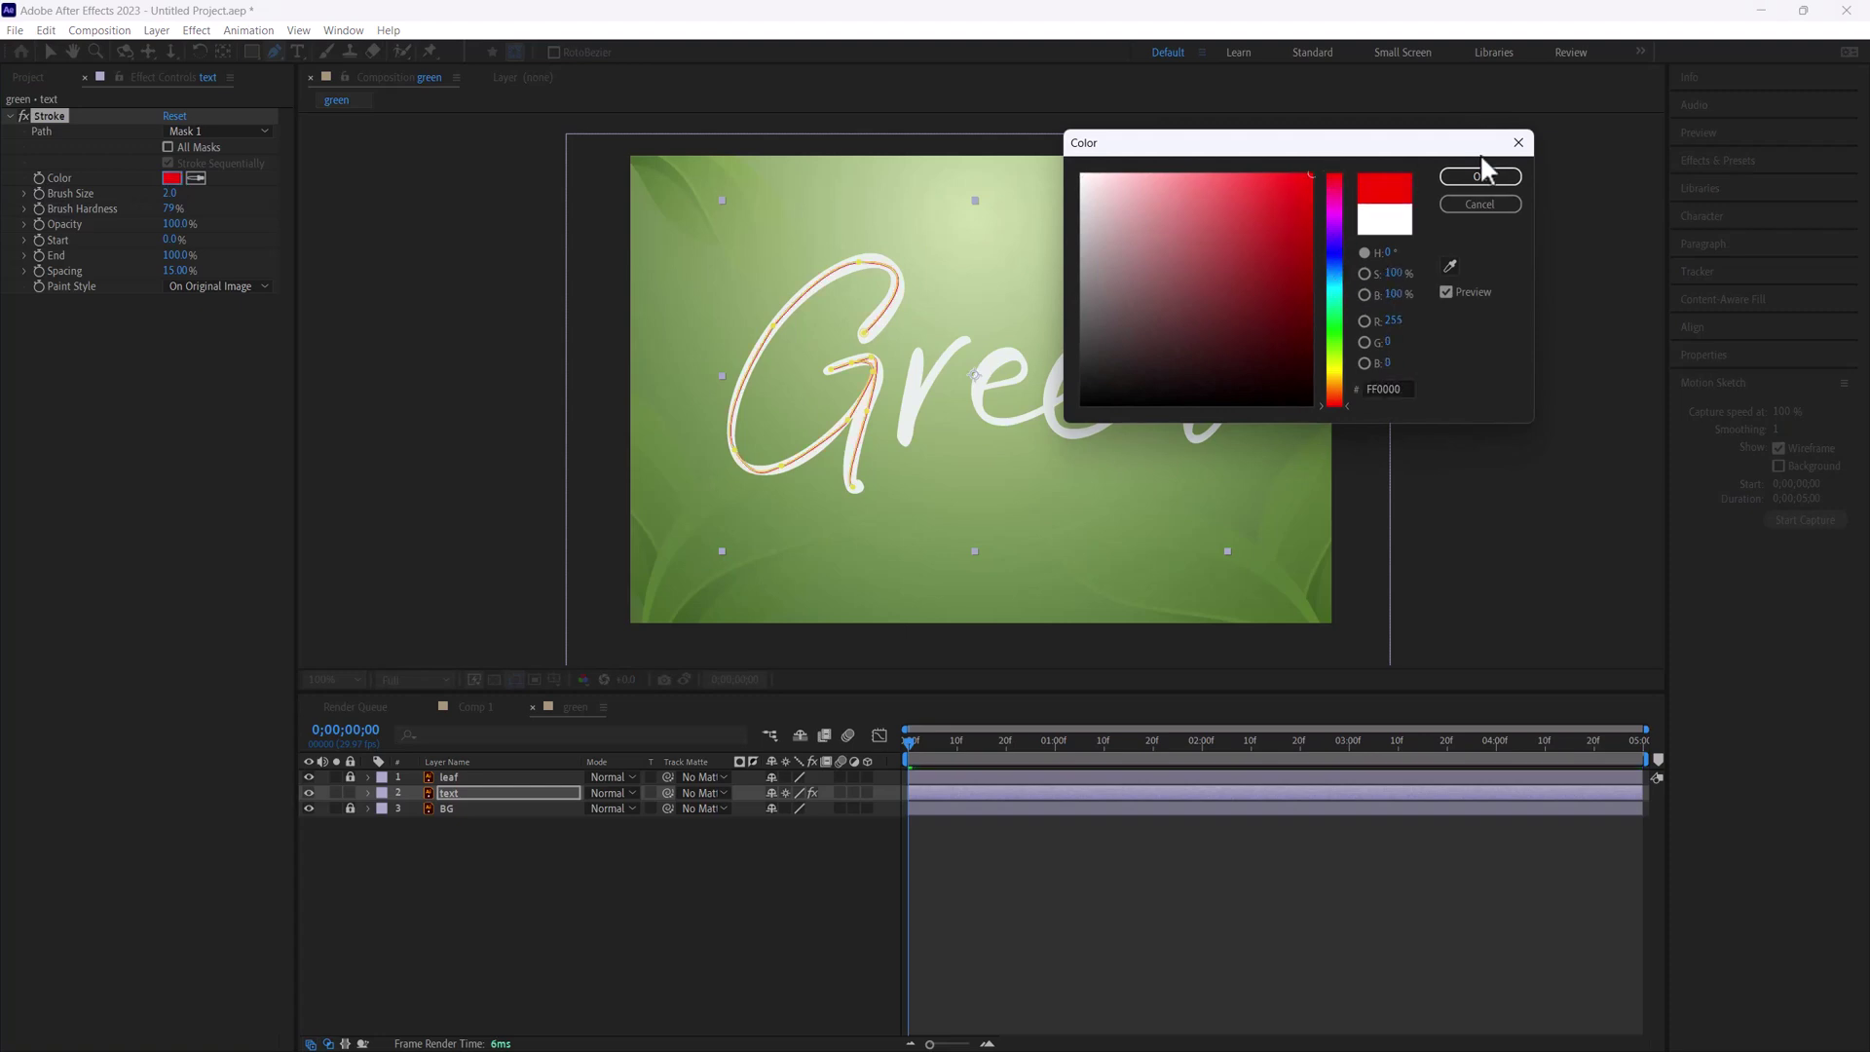
left_click(1480, 184)
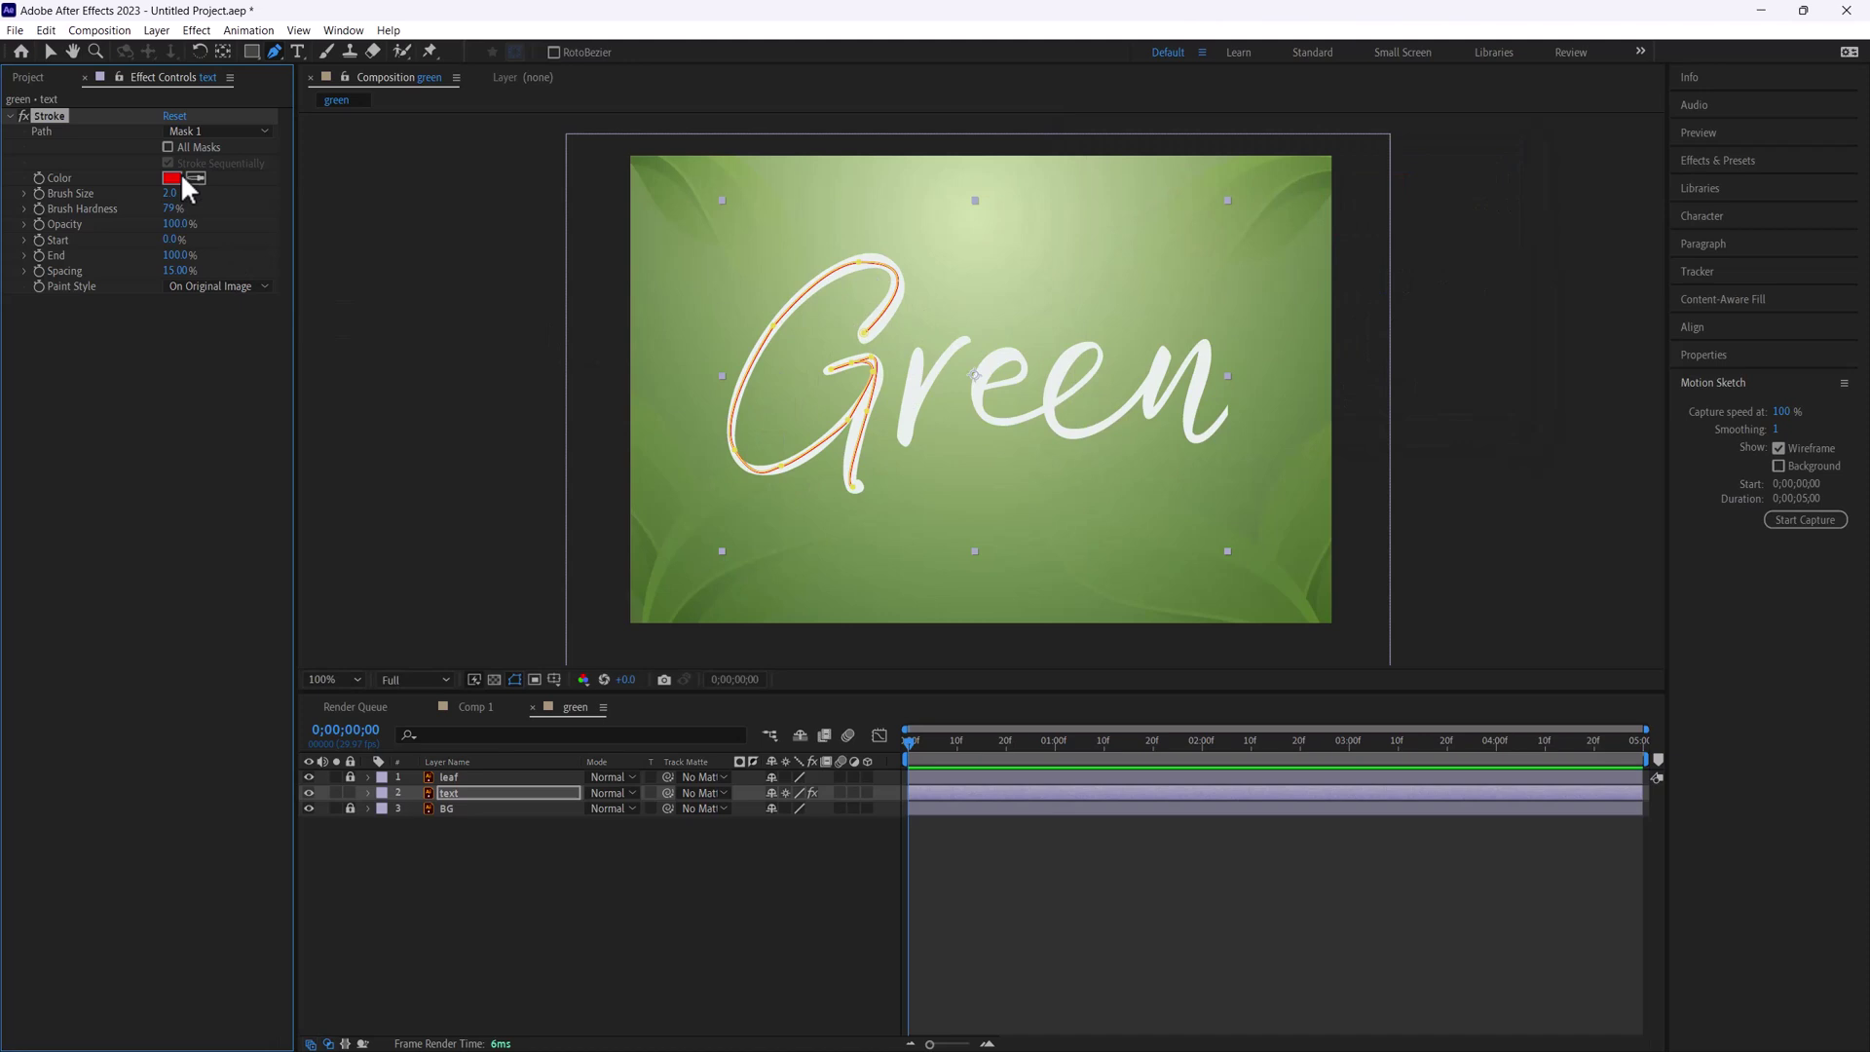
Set the Stroke effect's brush size to 33.2 and its paint style to Reveal Original Image.
mouse_move(170, 194)
left_mouse_down()
mouse_move(321, 195)
mouse_move(224, 201)
left_mouse_up()
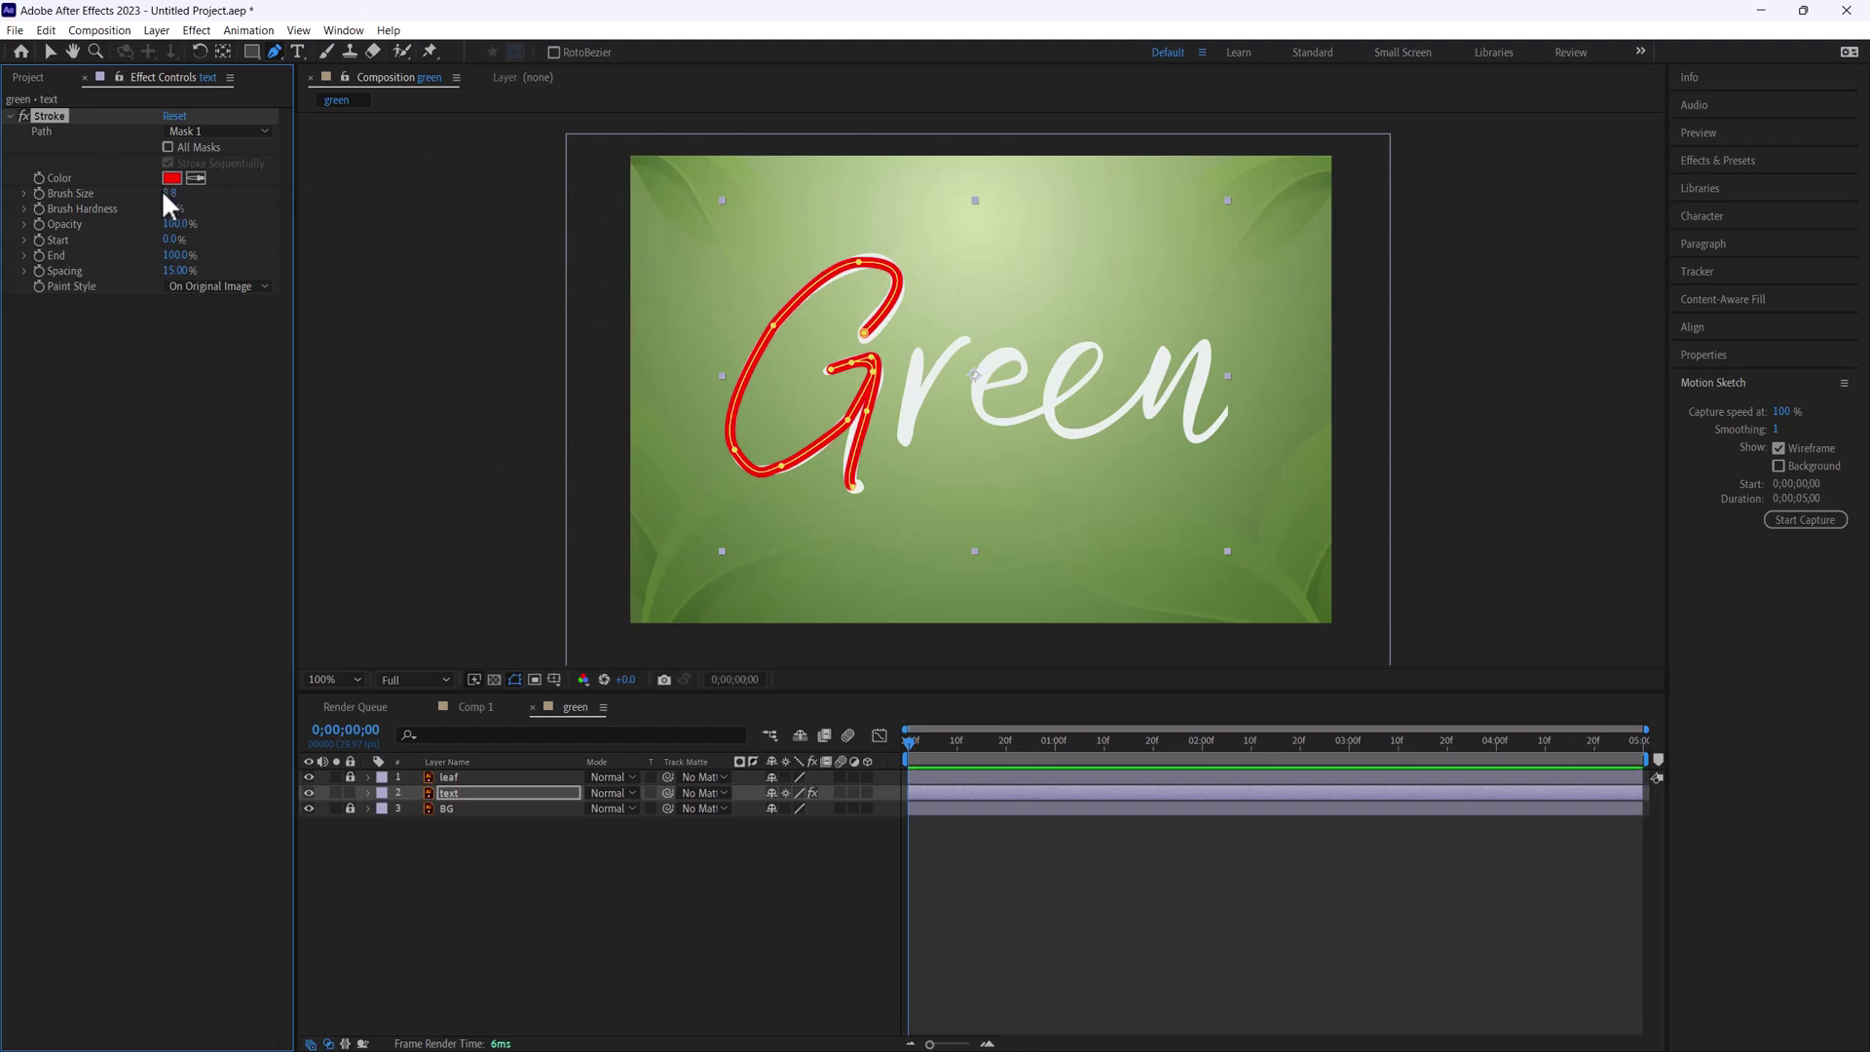
left_click_drag(170, 193, 396, 195)
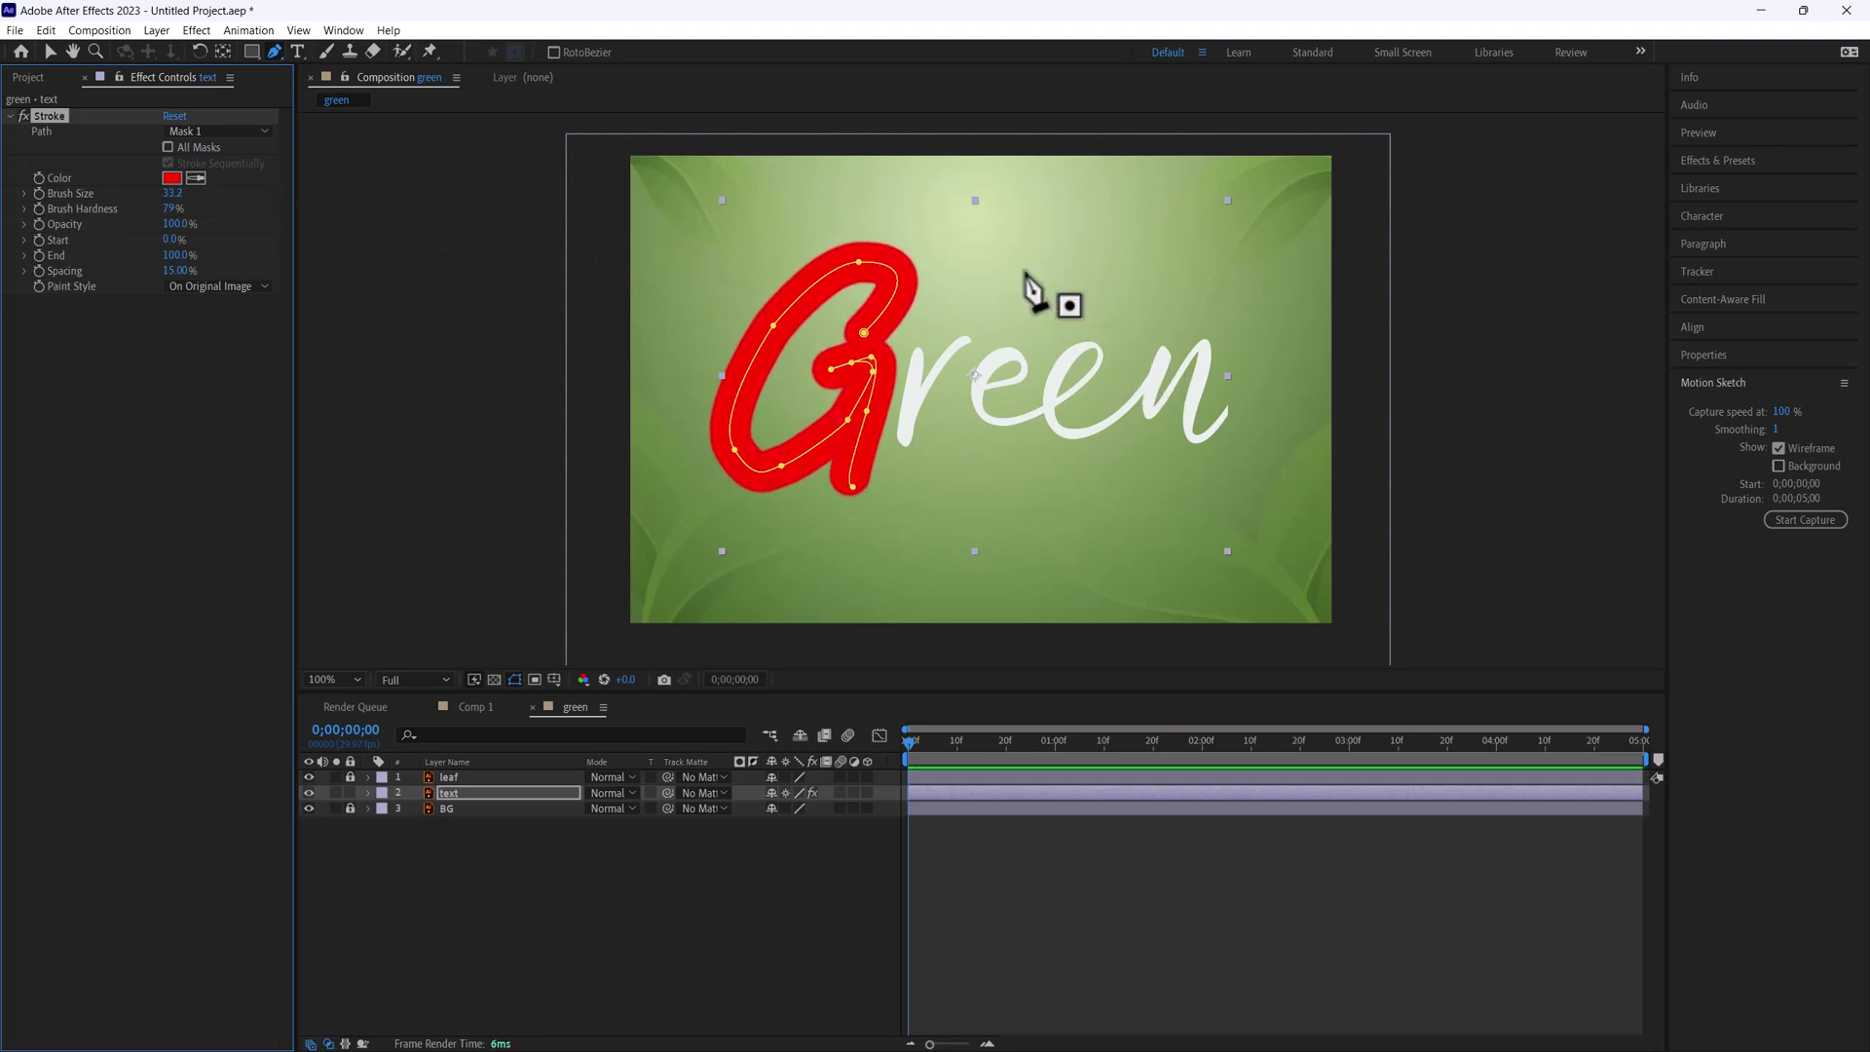
left_click(228, 289)
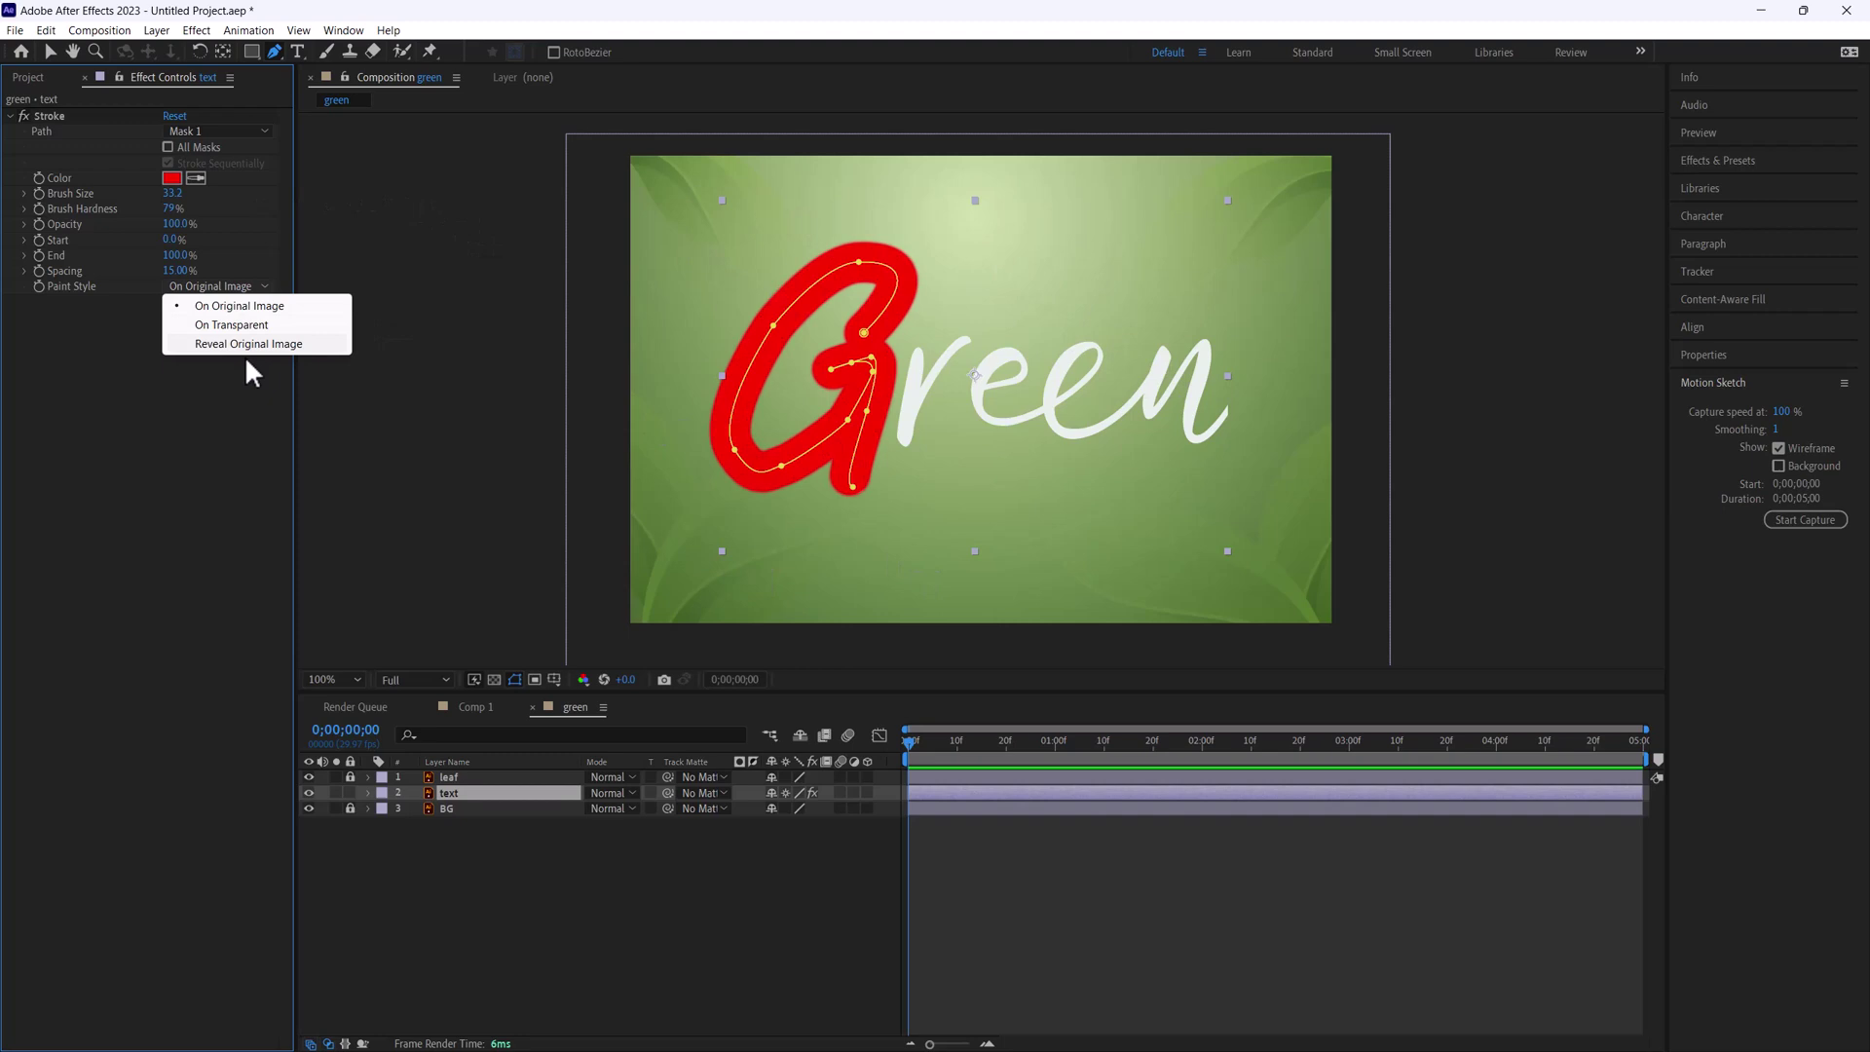
left_click(251, 350)
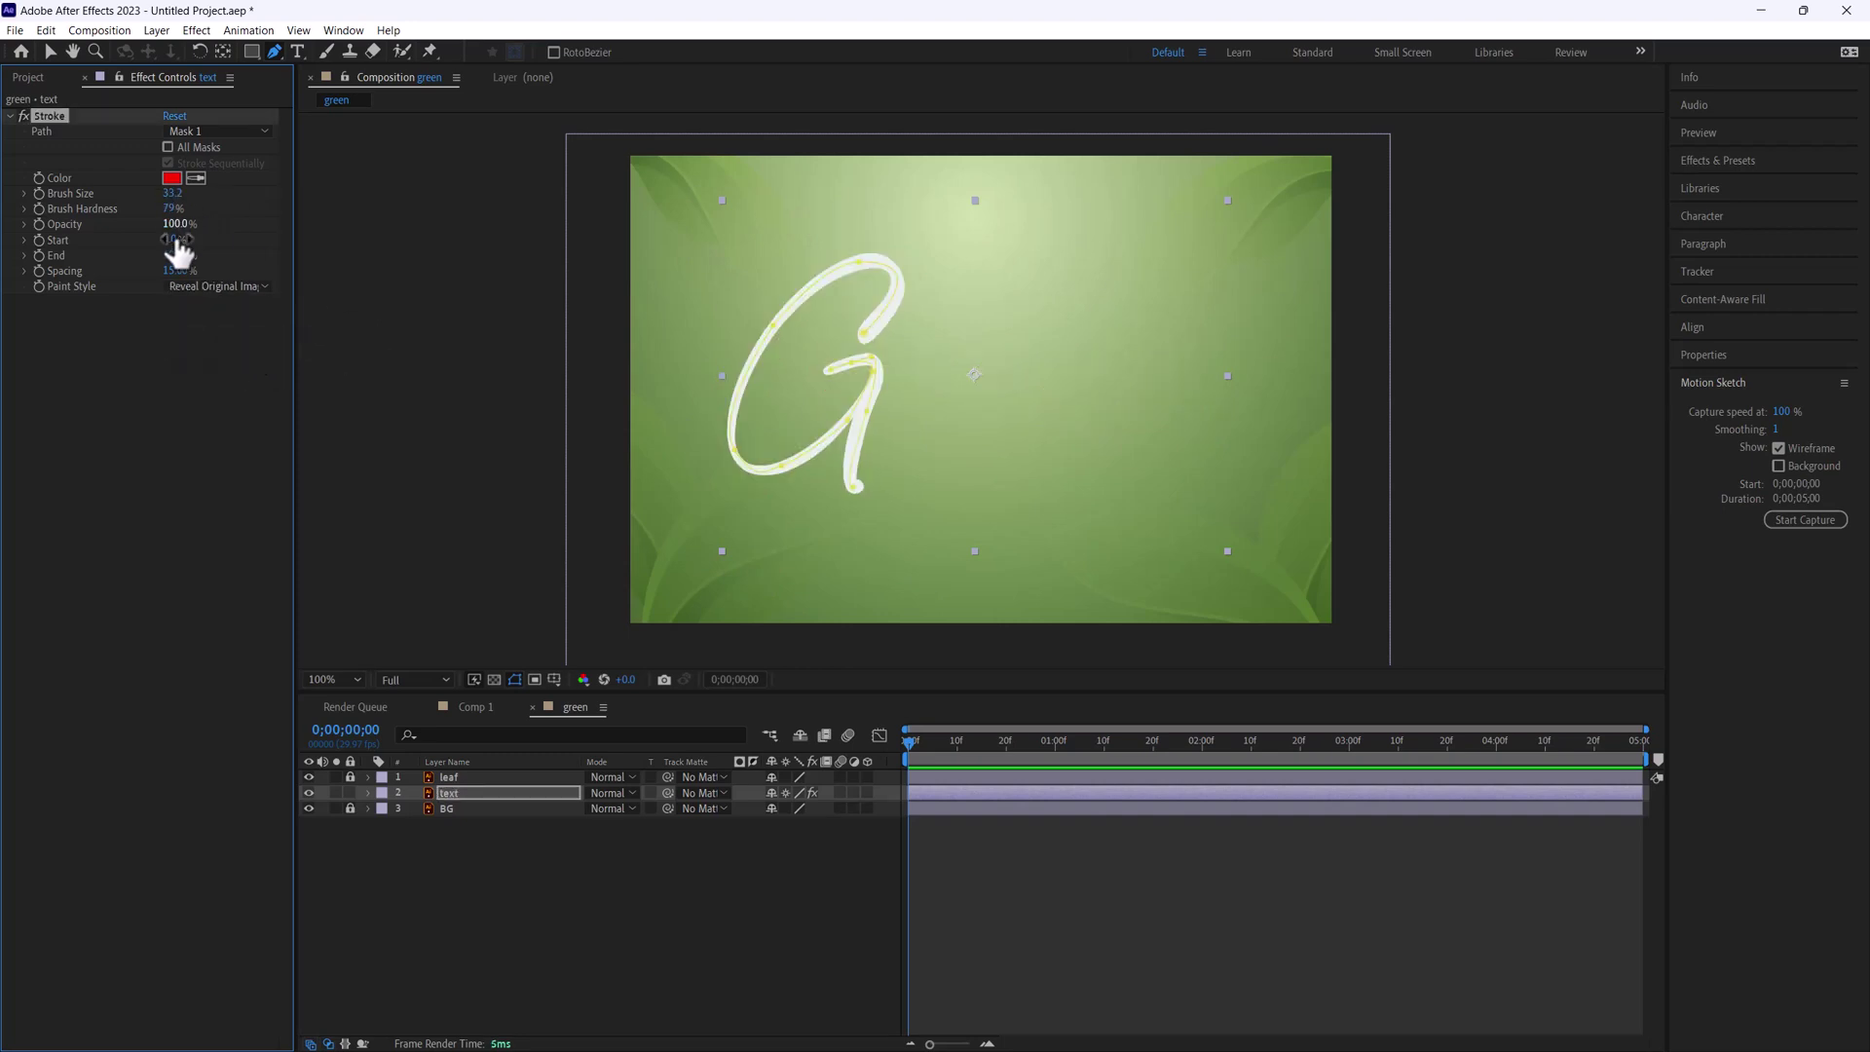
Set the Stroke effect's End to 0% and its Start to 100%.
left_click_drag(179, 255, 18, 265)
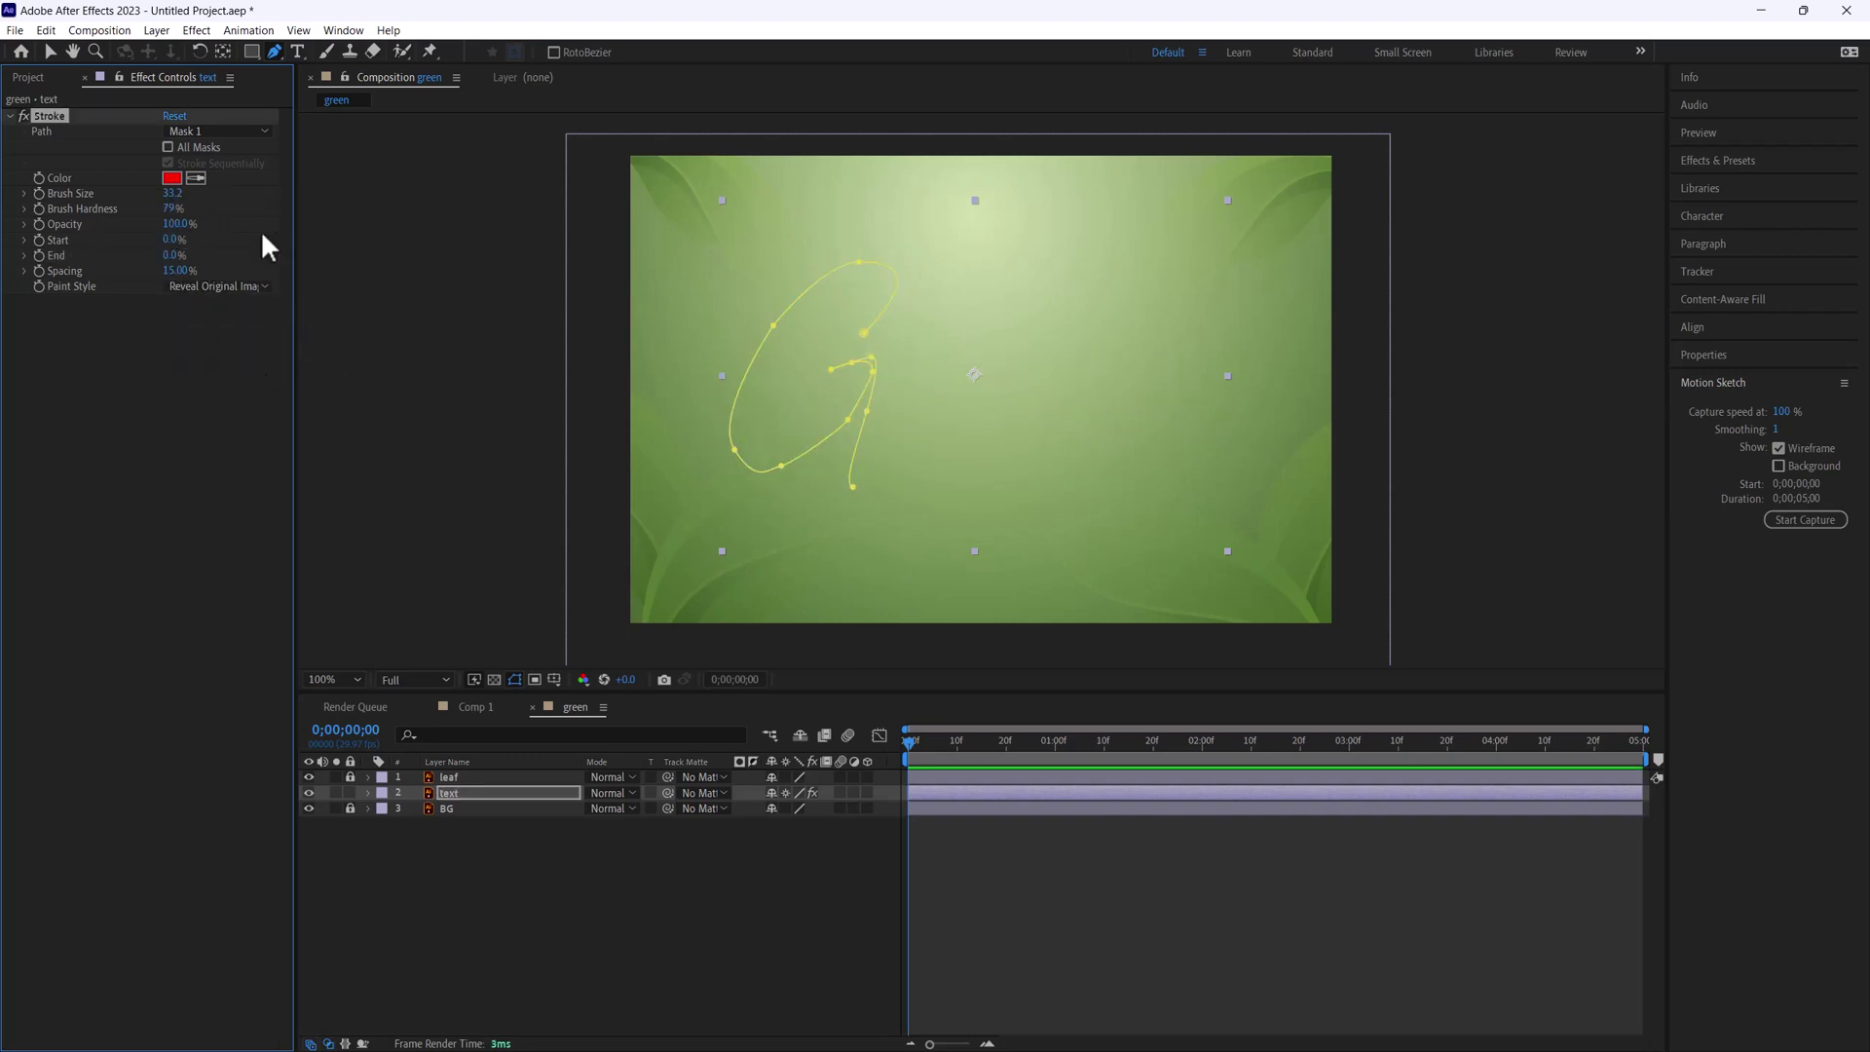
left_click_drag(170, 239, 271, 239)
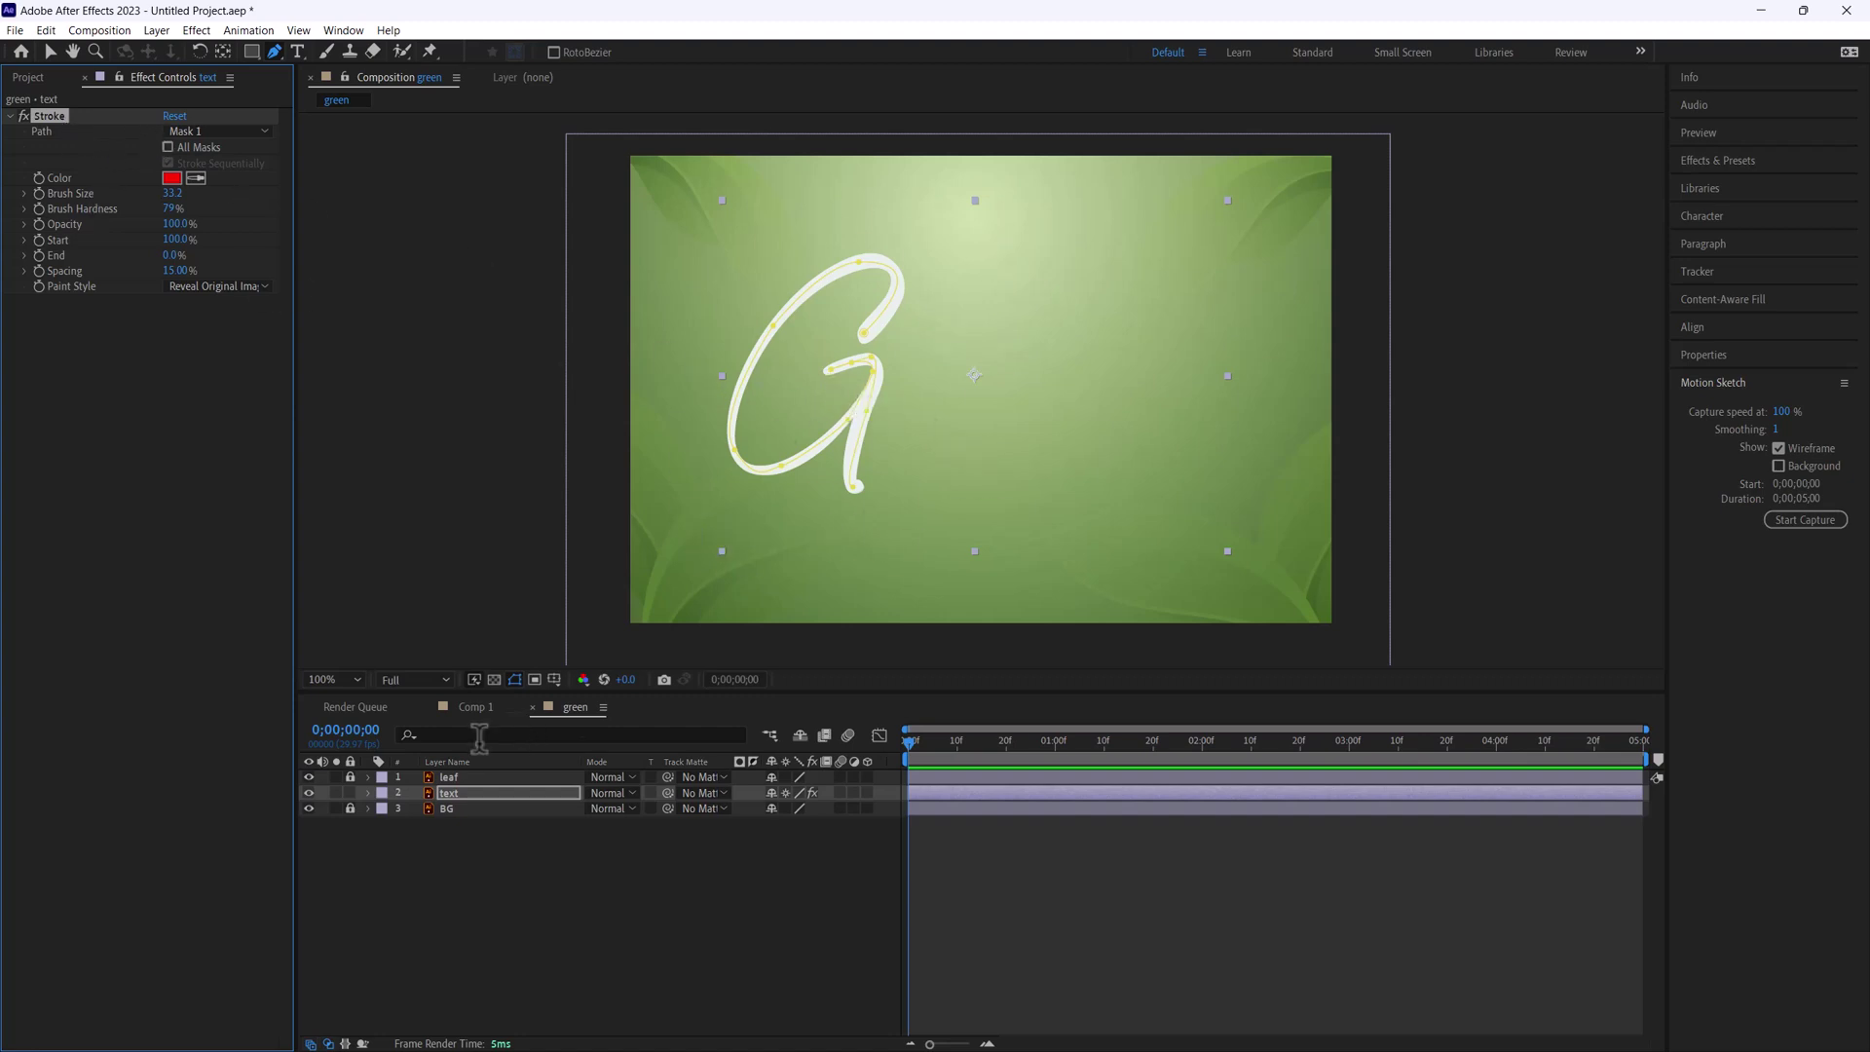
Delete Mask 1 from the text layer and set the Stroke effect's paint style to On Original Image.
key("m")
left_click(470, 808)
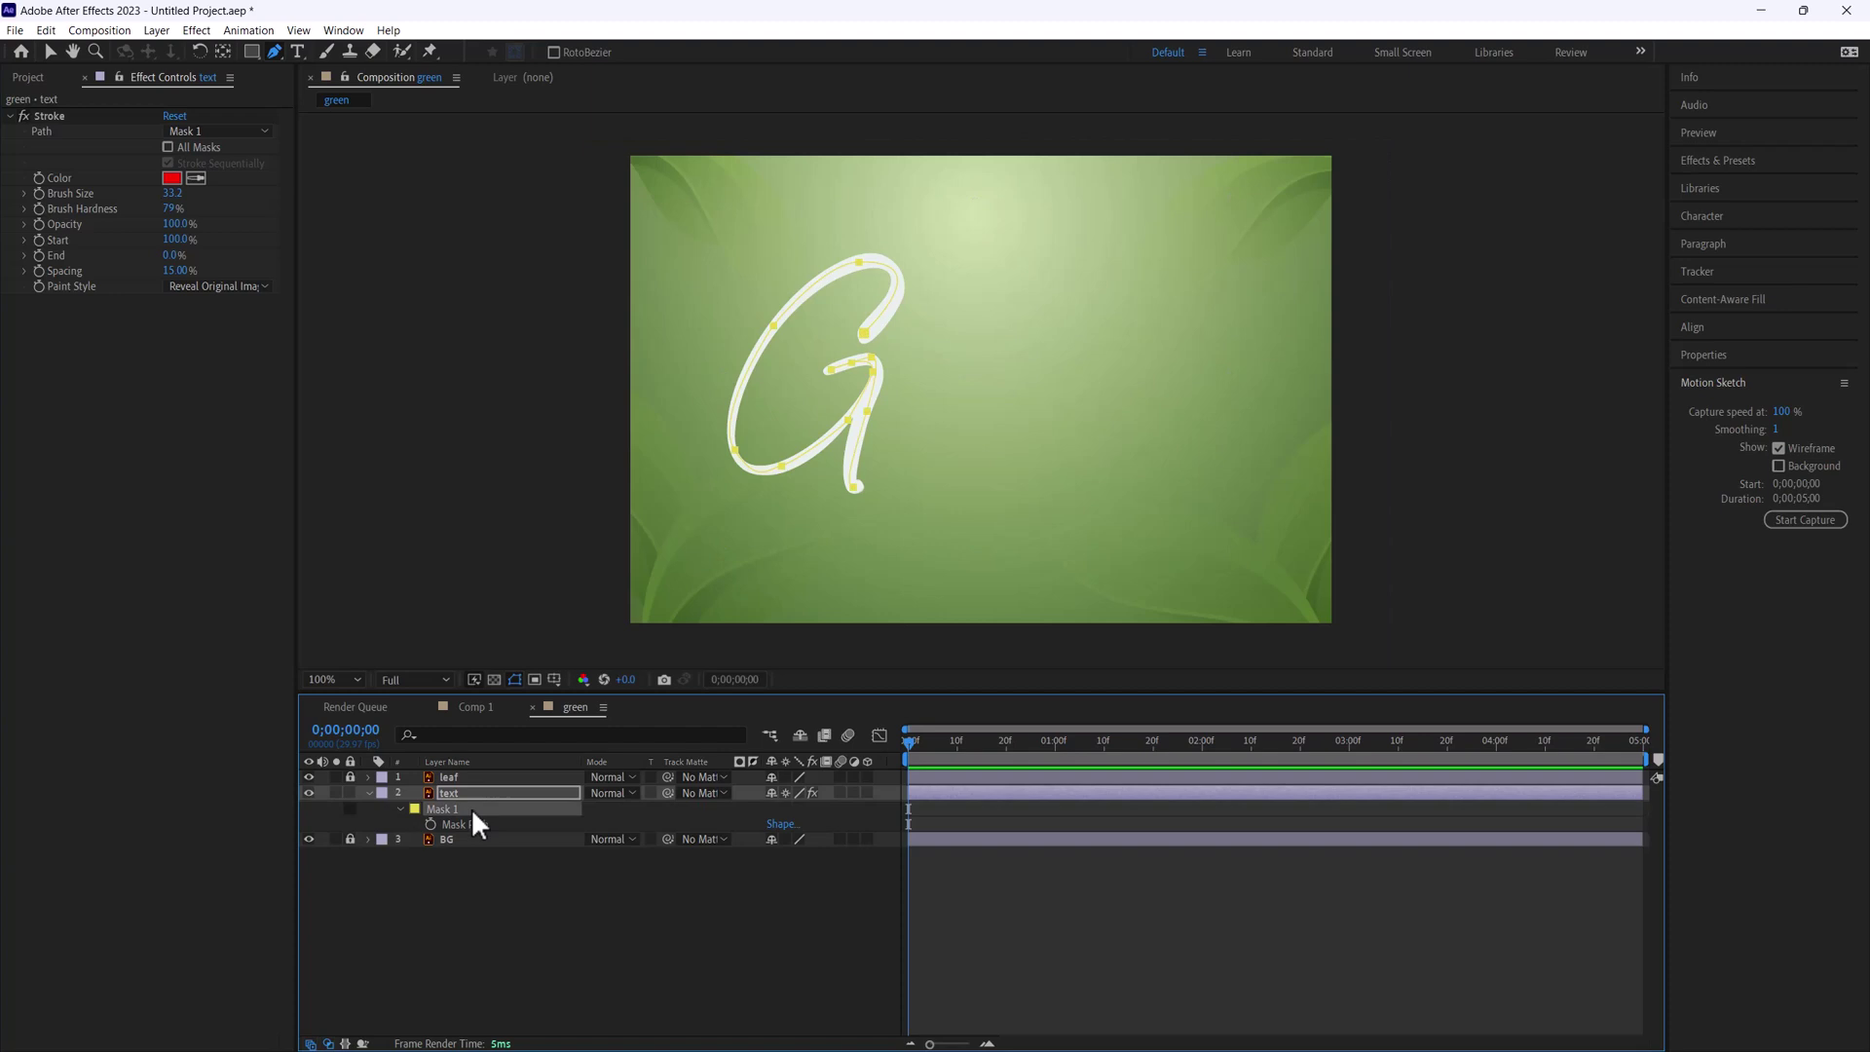
key("Delete")
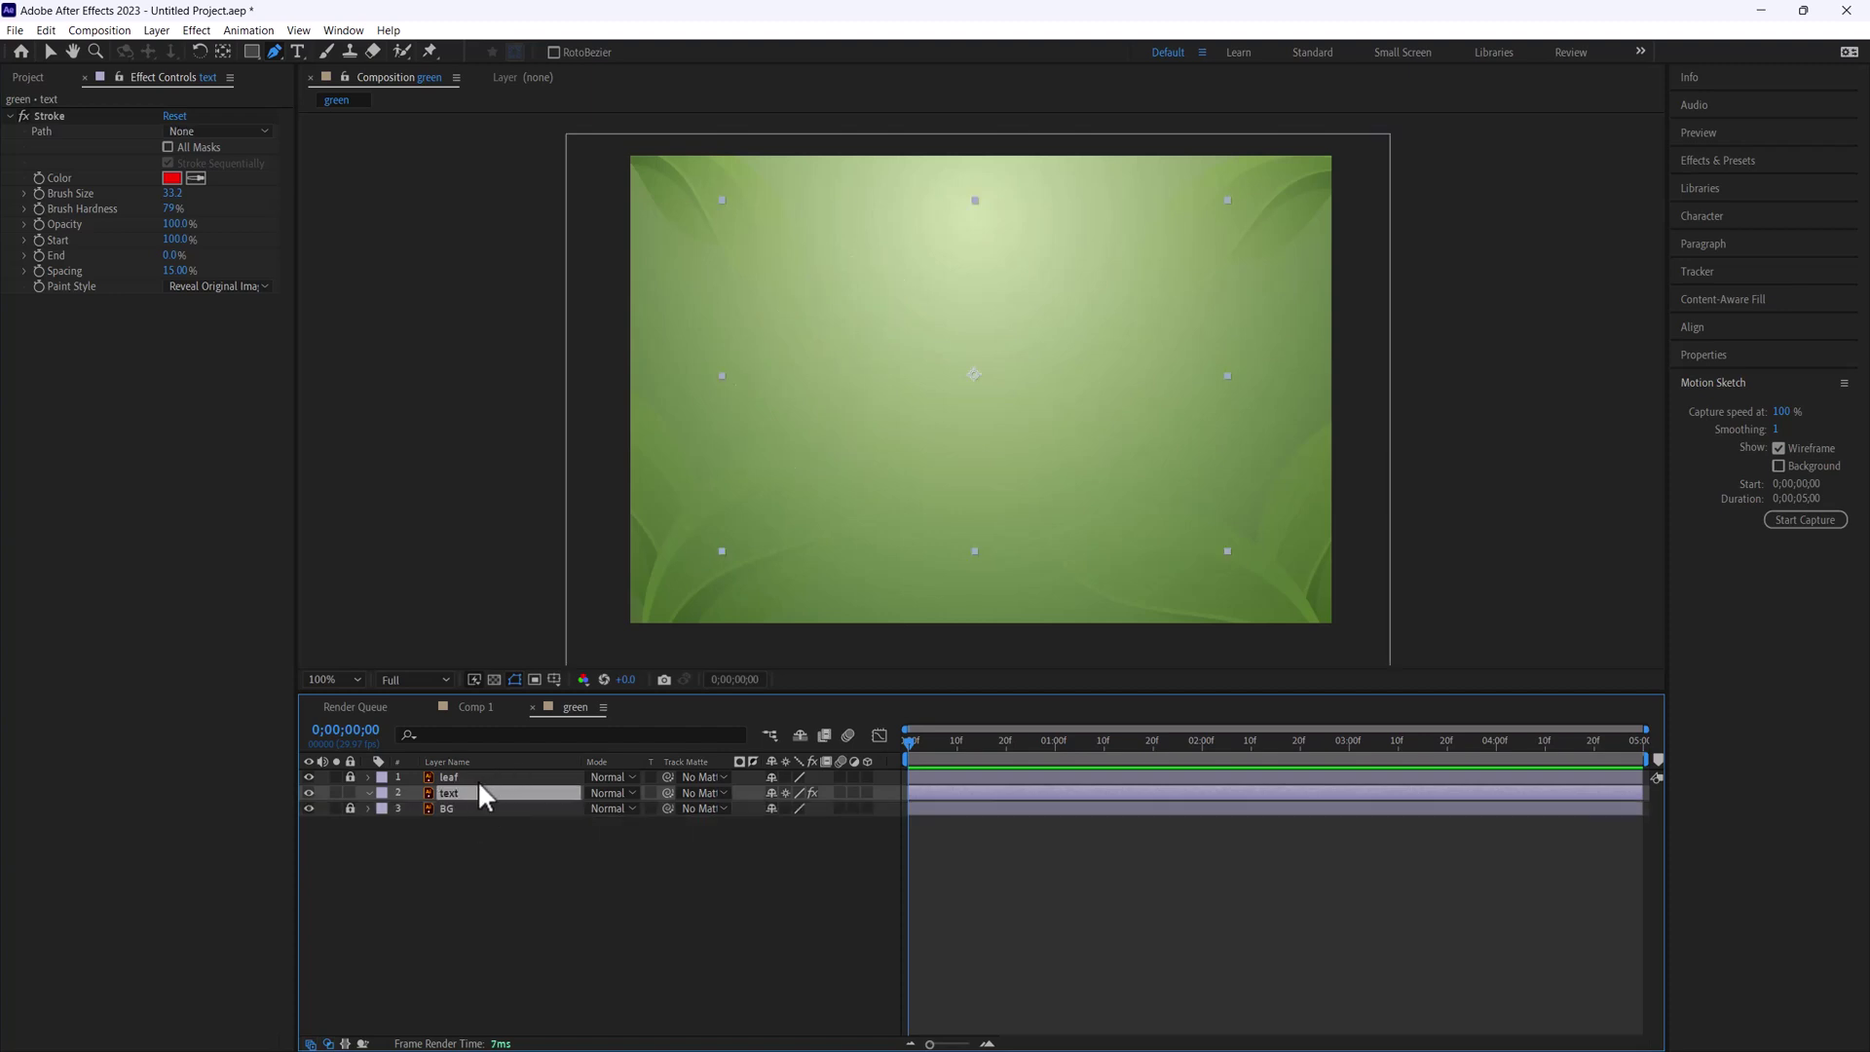
left_click(201, 290)
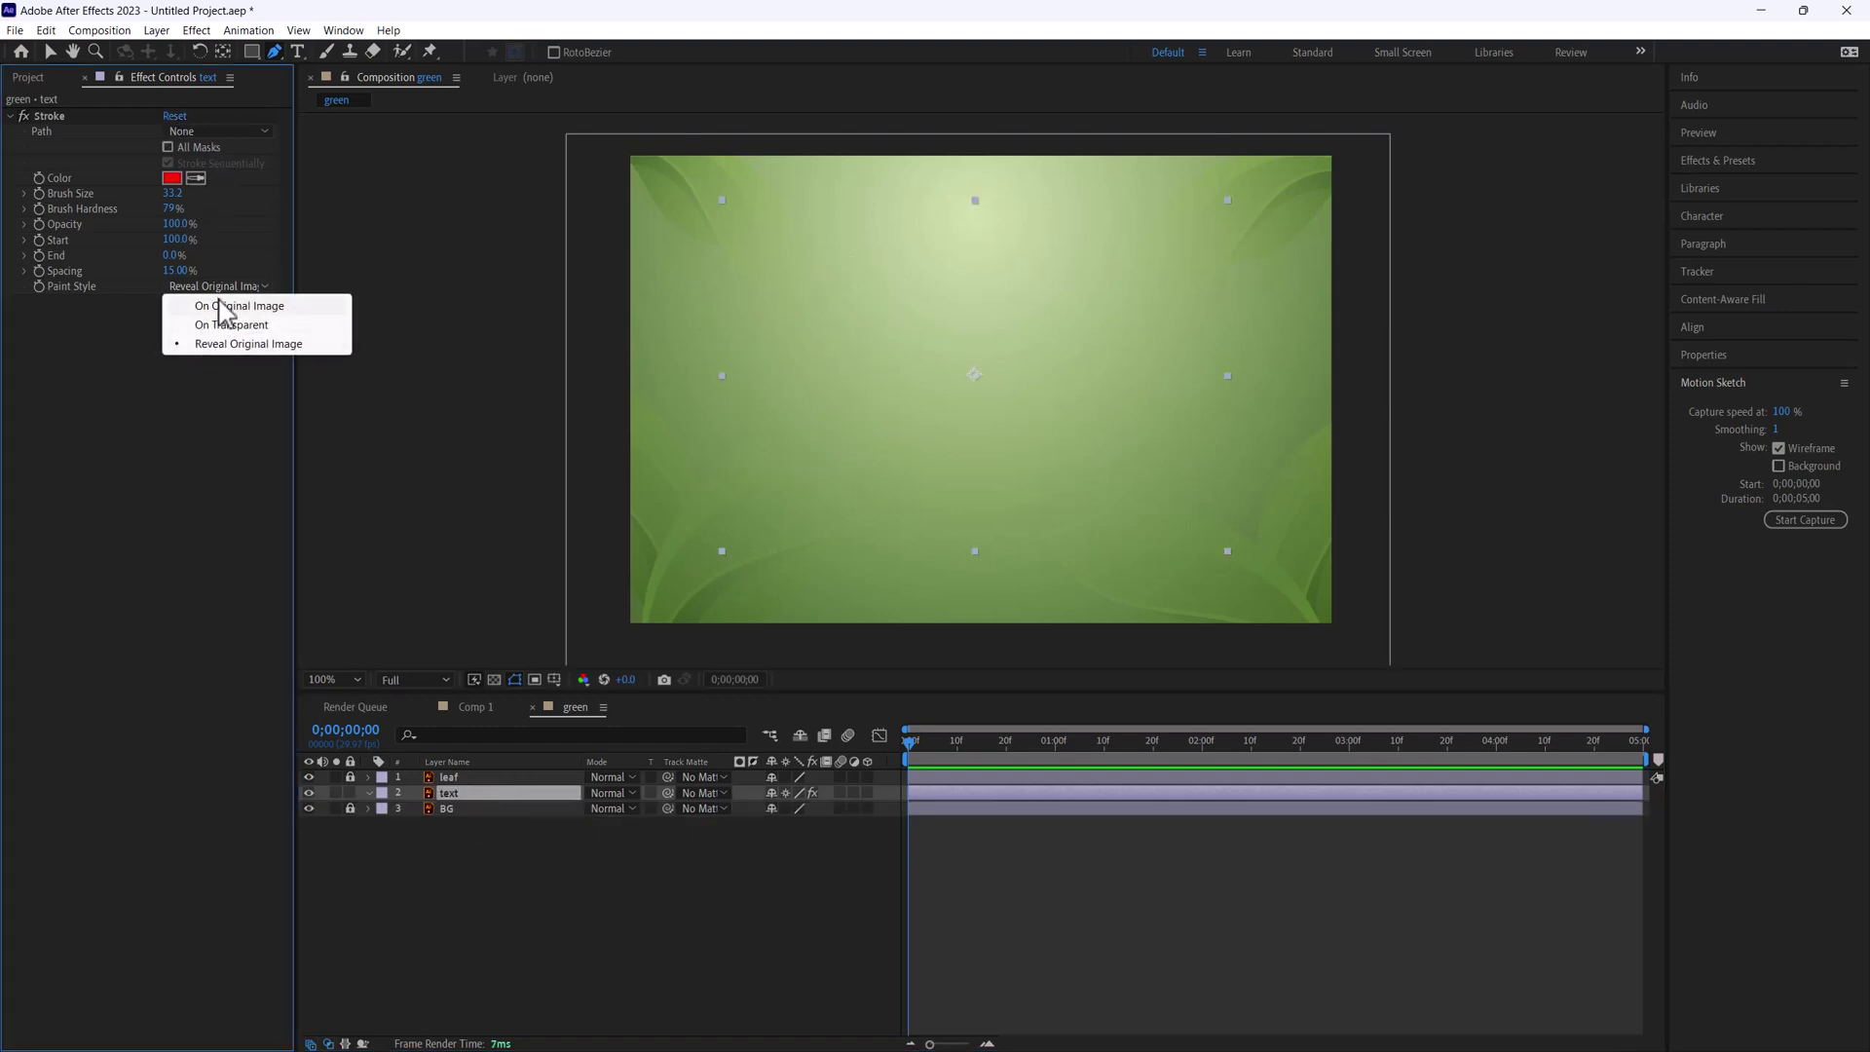
left_click(216, 302)
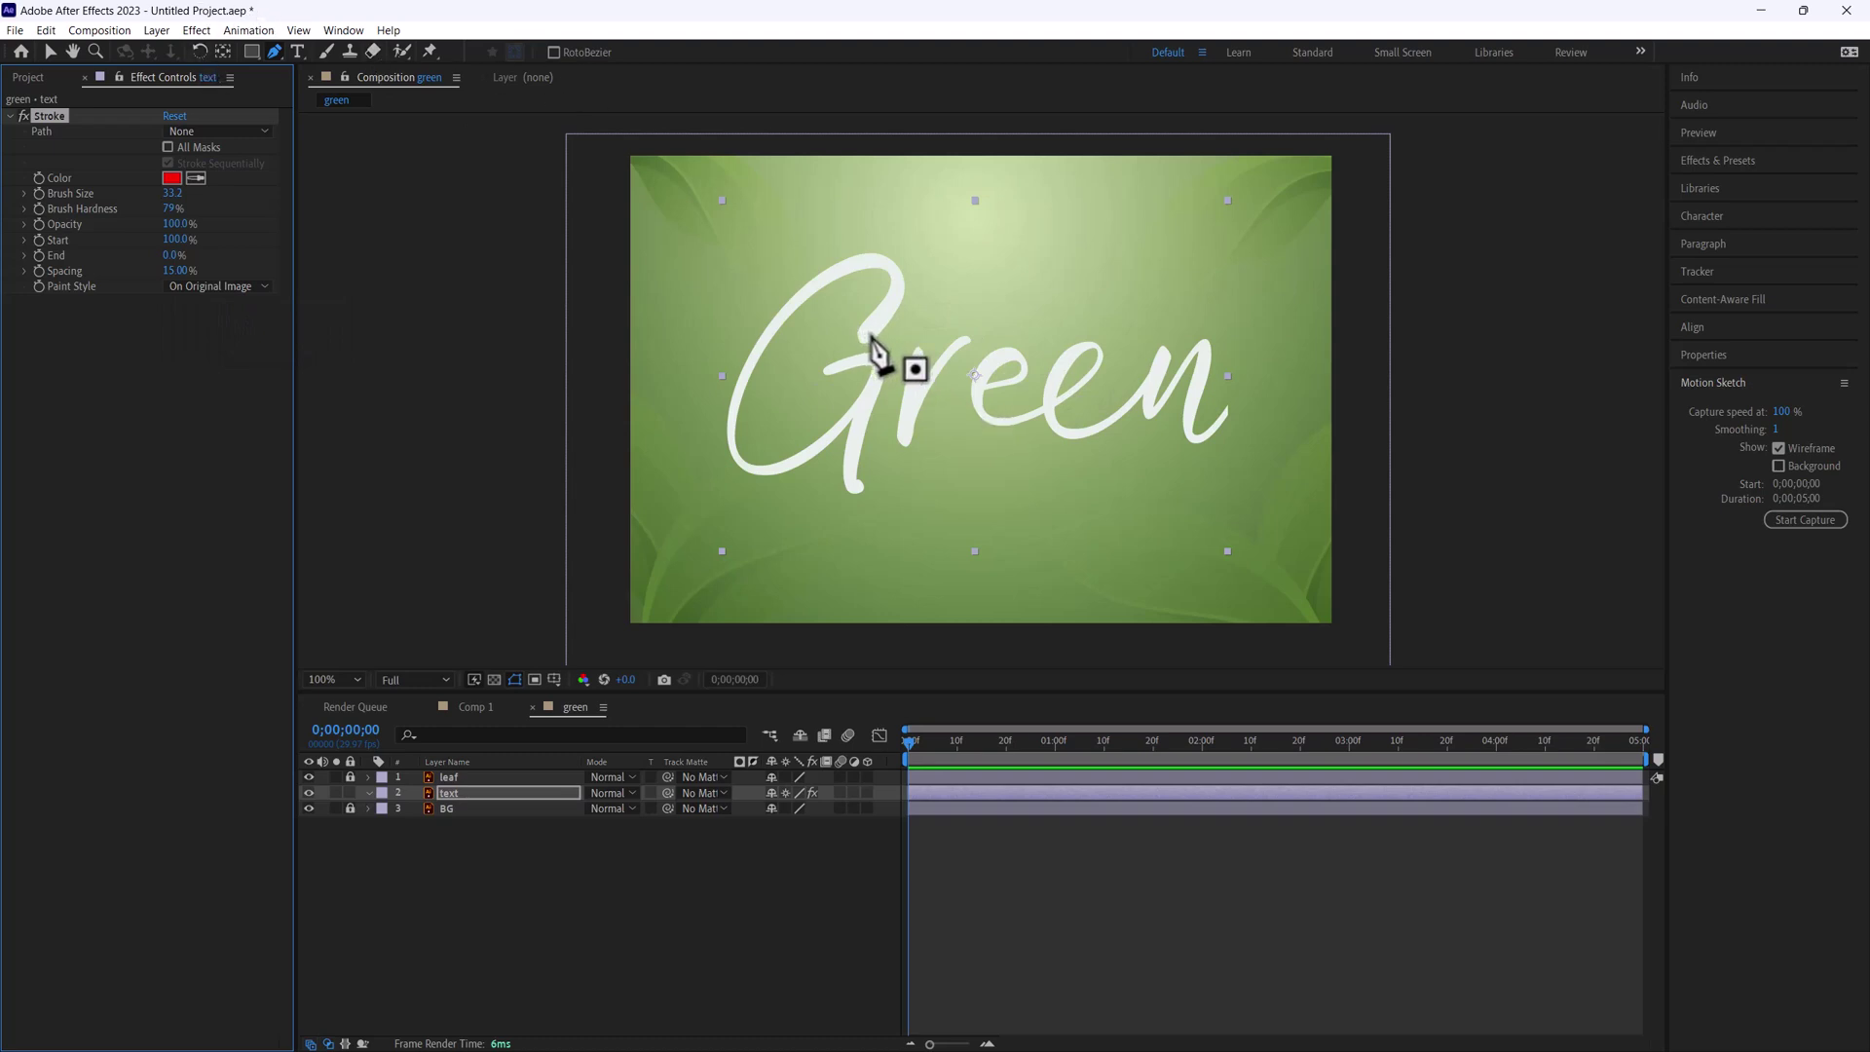
Draw a new open mask path on the text layer along the G's outer curve, from its upper tip to where the bowl meets the stem.
left_click(521, 799)
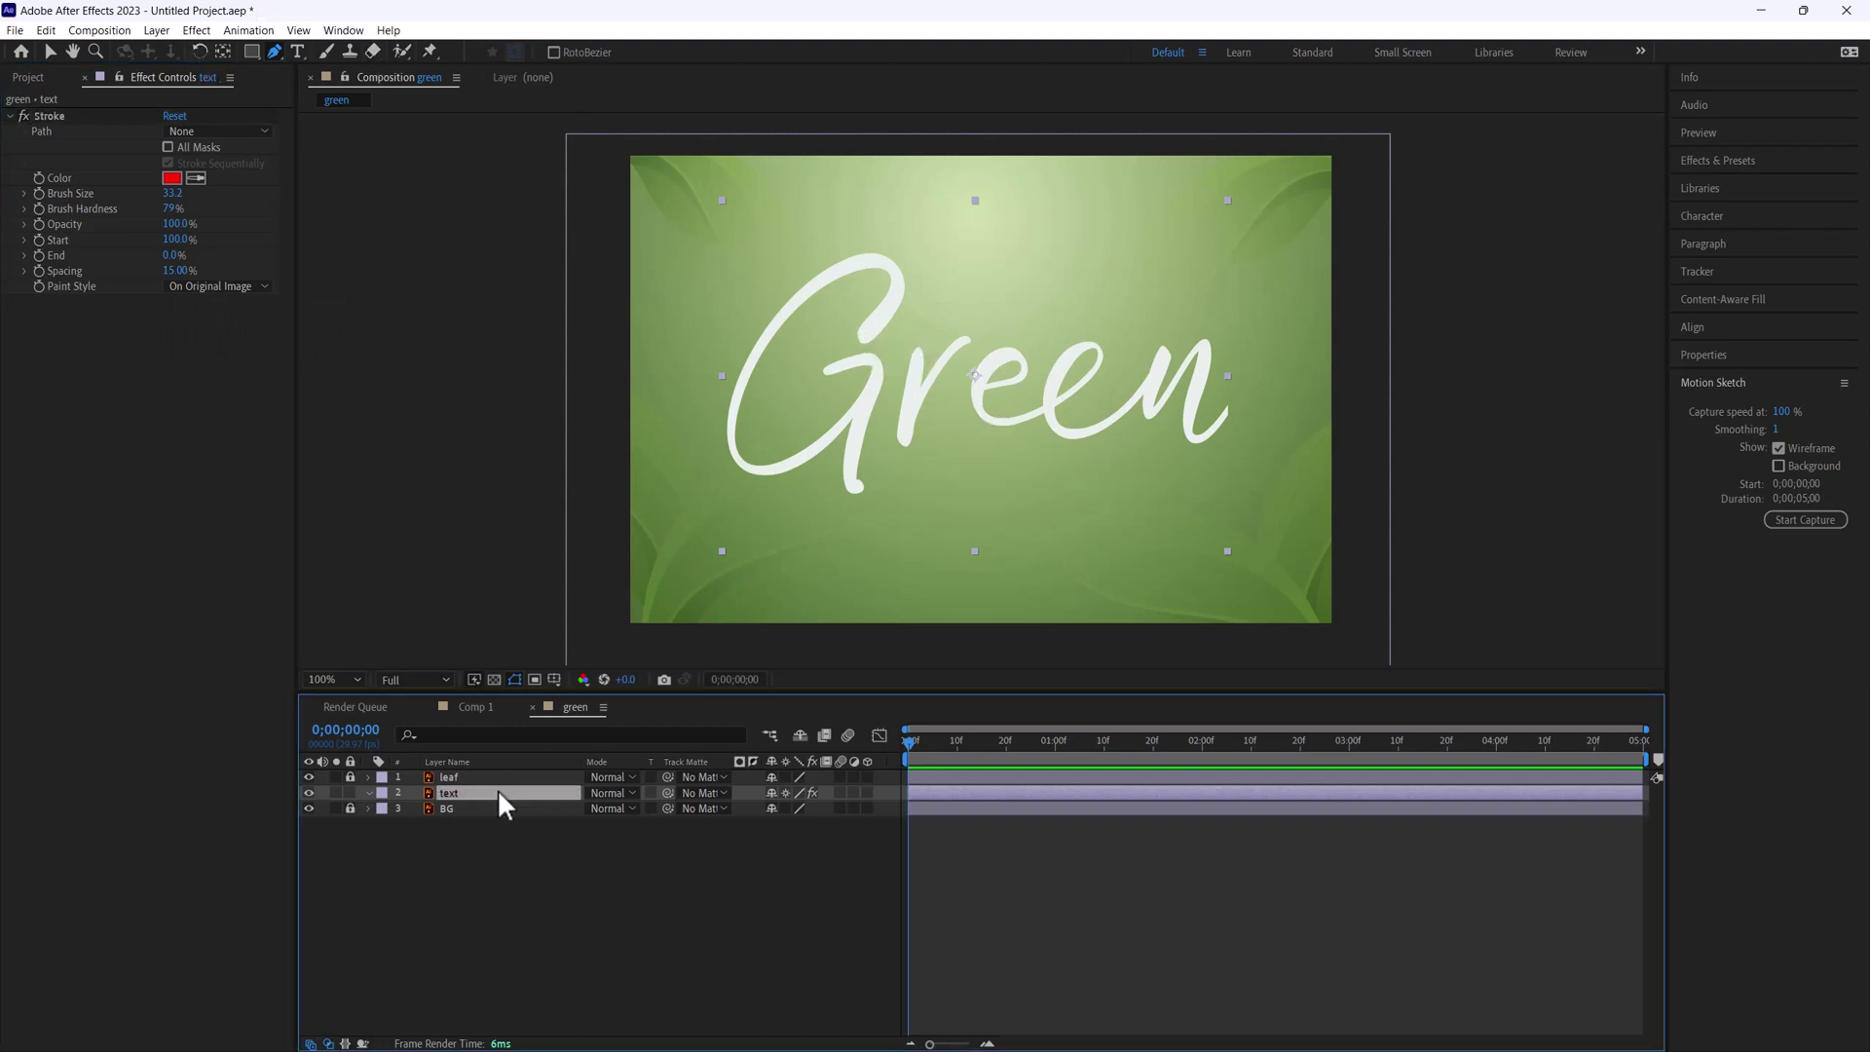
left_click(863, 335)
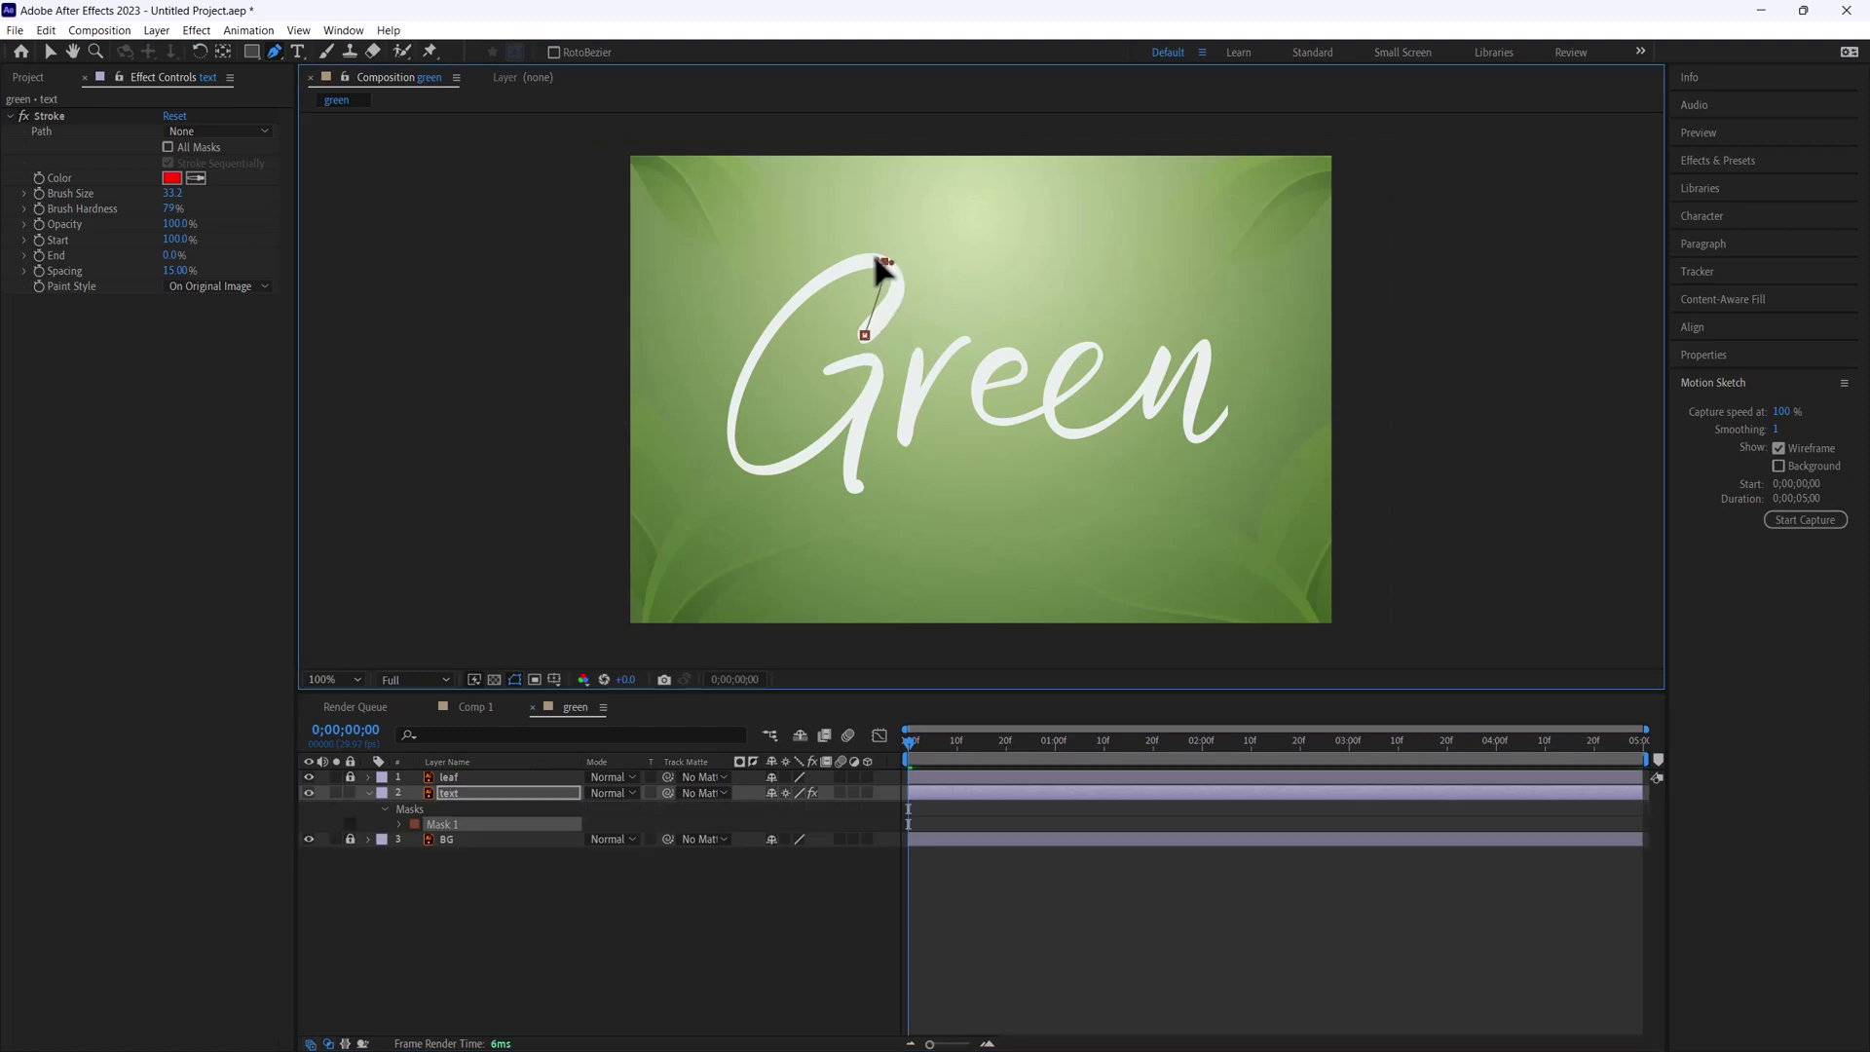
left_click_drag(884, 260, 841, 258)
key("ctrl+z")
mouse_move(748, 359)
left_mouse_down()
mouse_move(726, 412)
mouse_move(758, 474)
left_mouse_up()
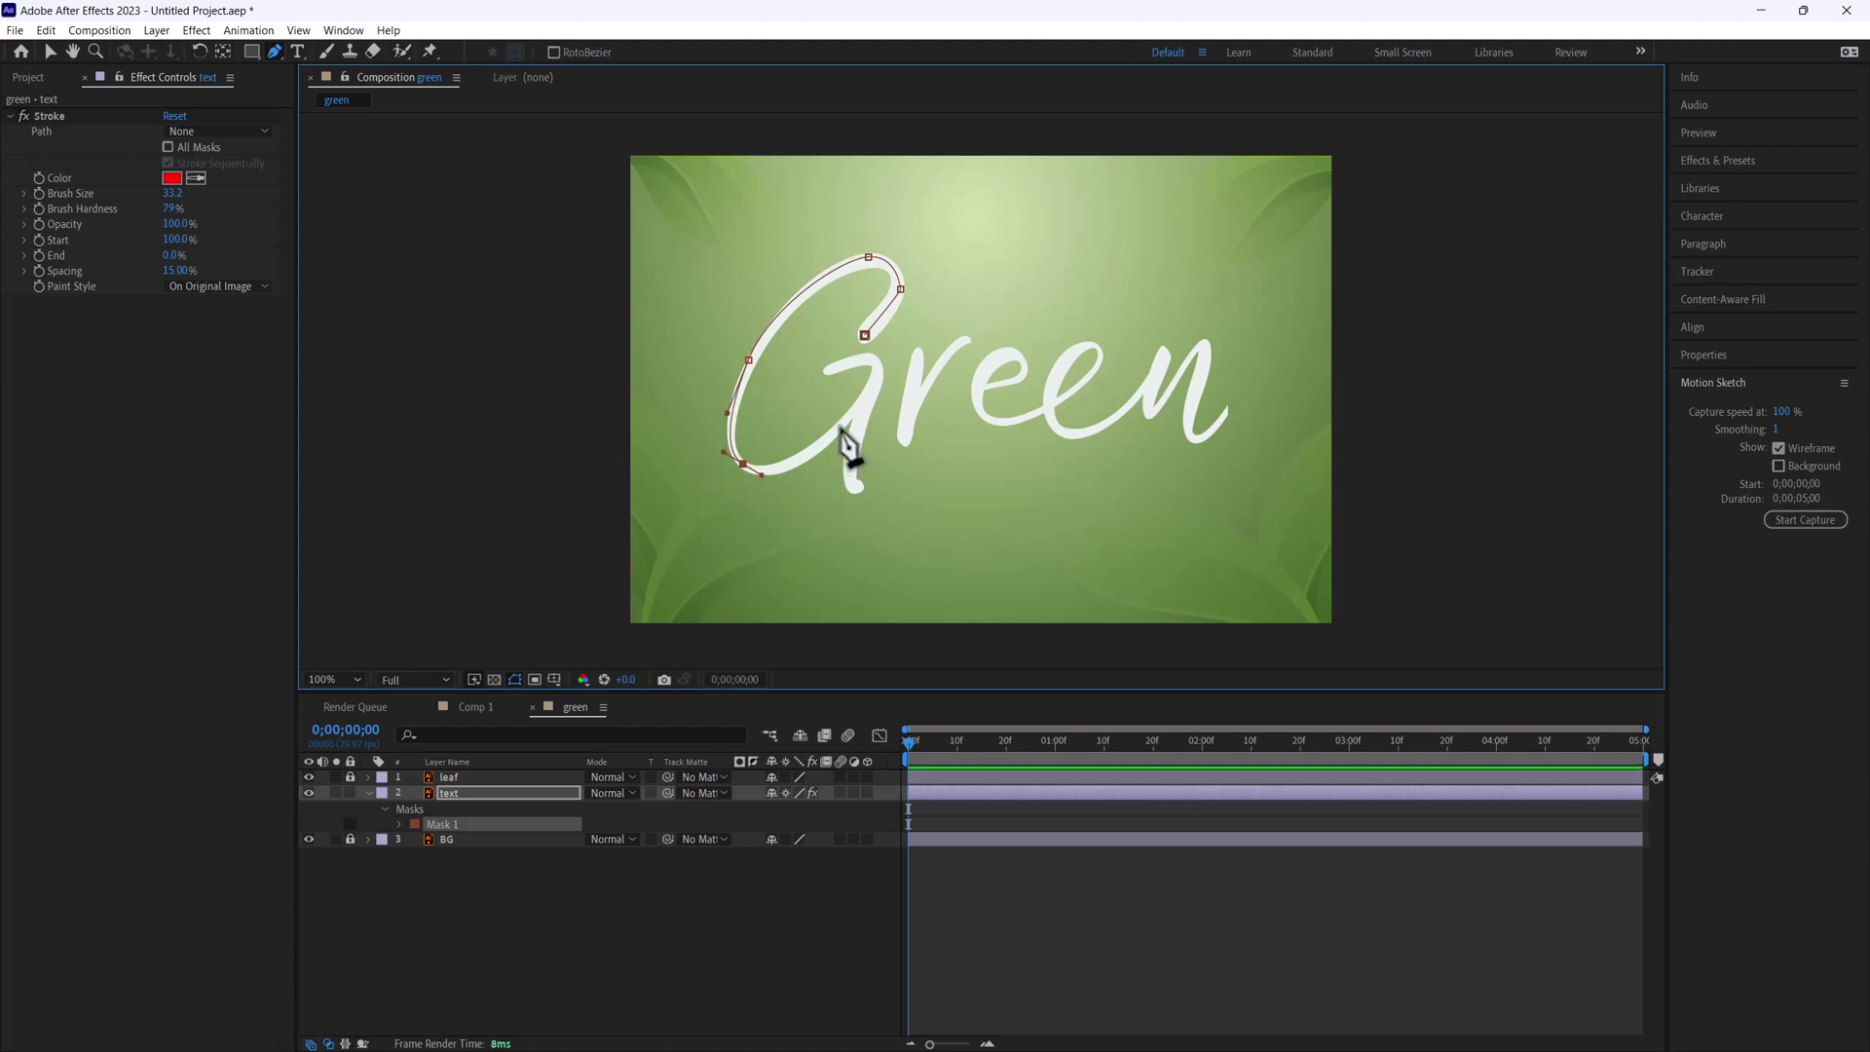
mouse_move(841, 426)
left_mouse_down()
mouse_move(871, 384)
mouse_move(857, 396)
left_mouse_up()
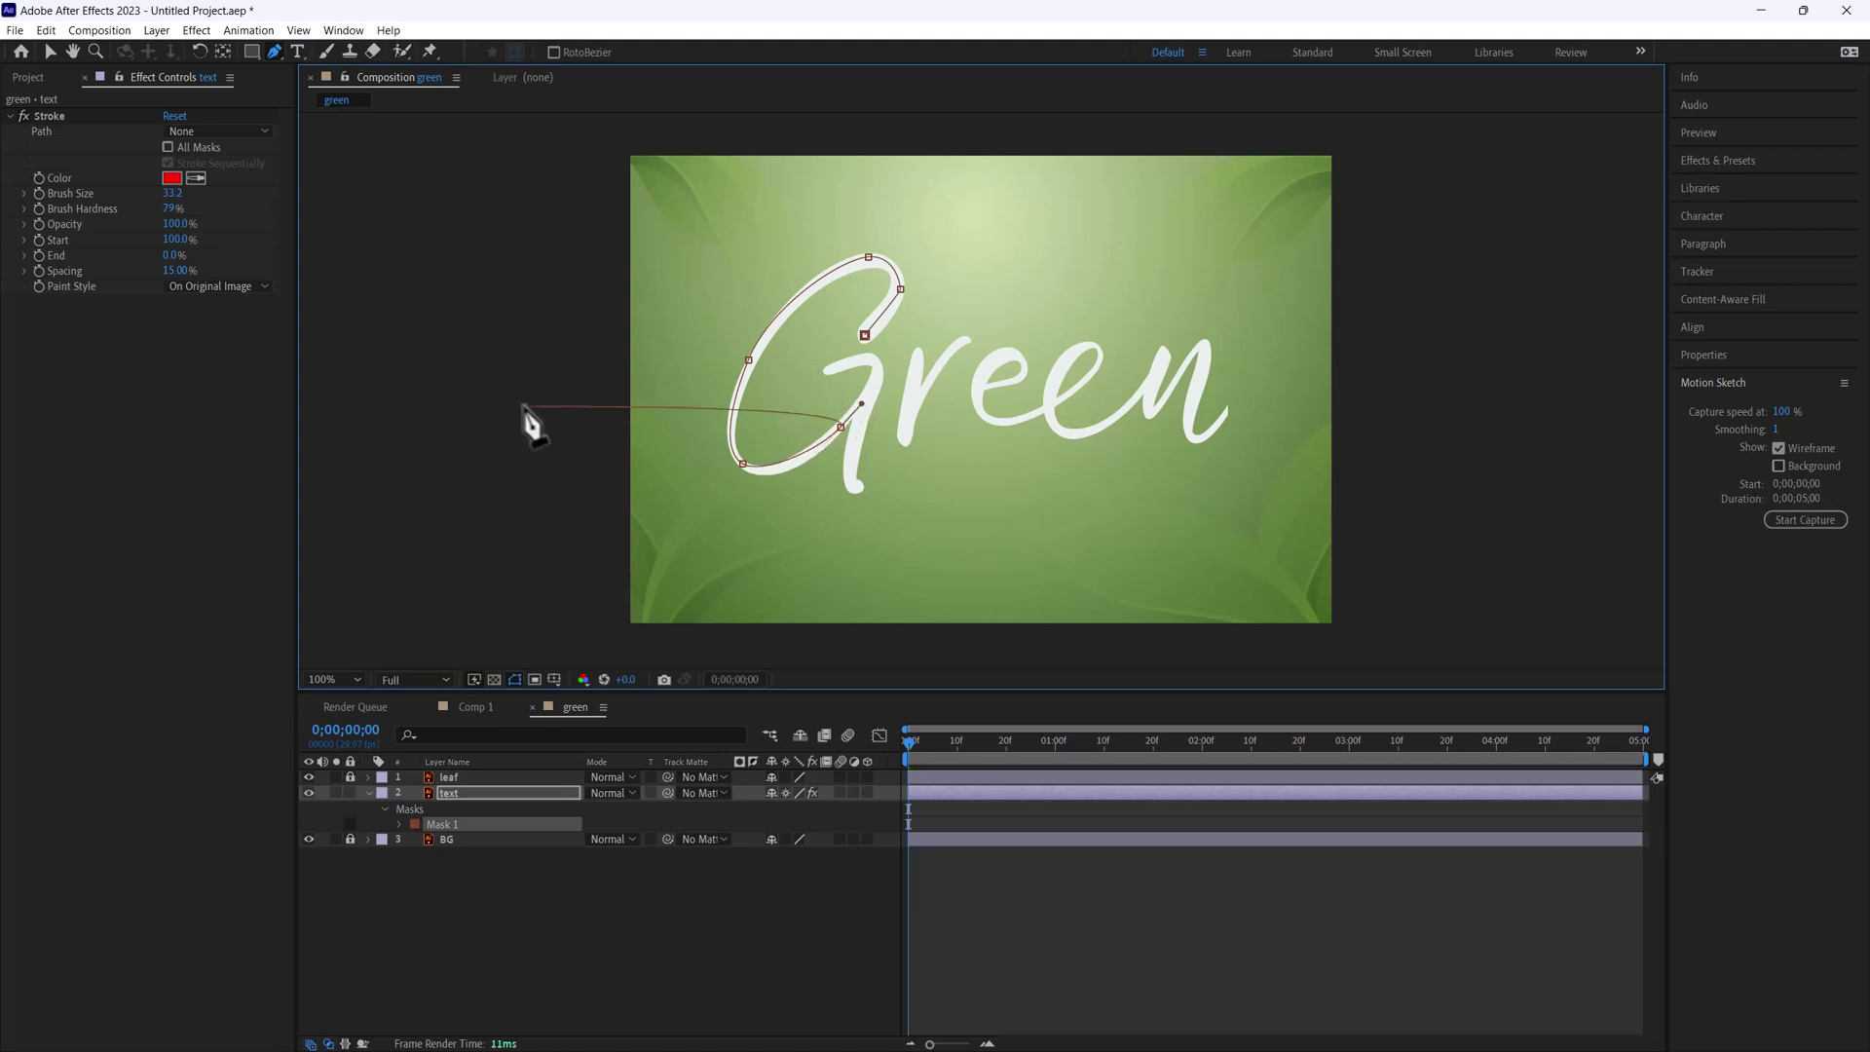
key("v")
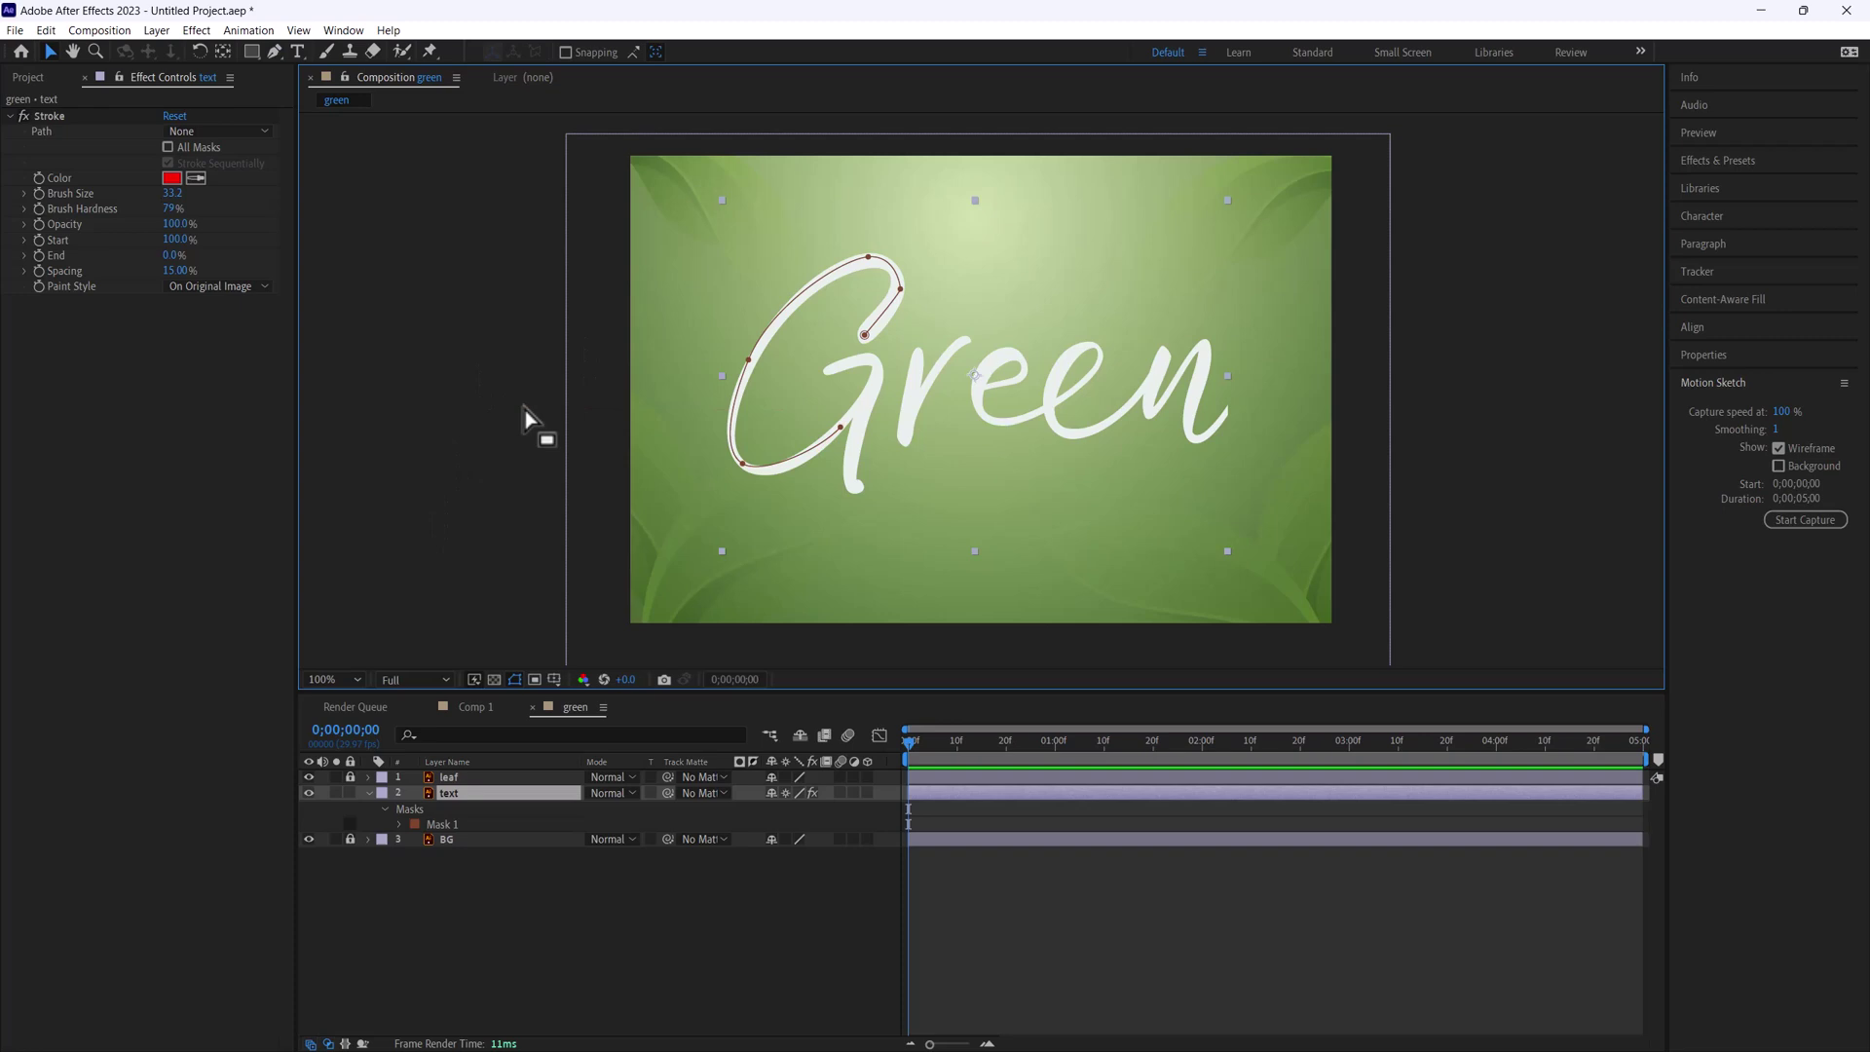
Draw a second open mask path on the text layer along the G's inner hook and down its stem.
left_click(273, 52)
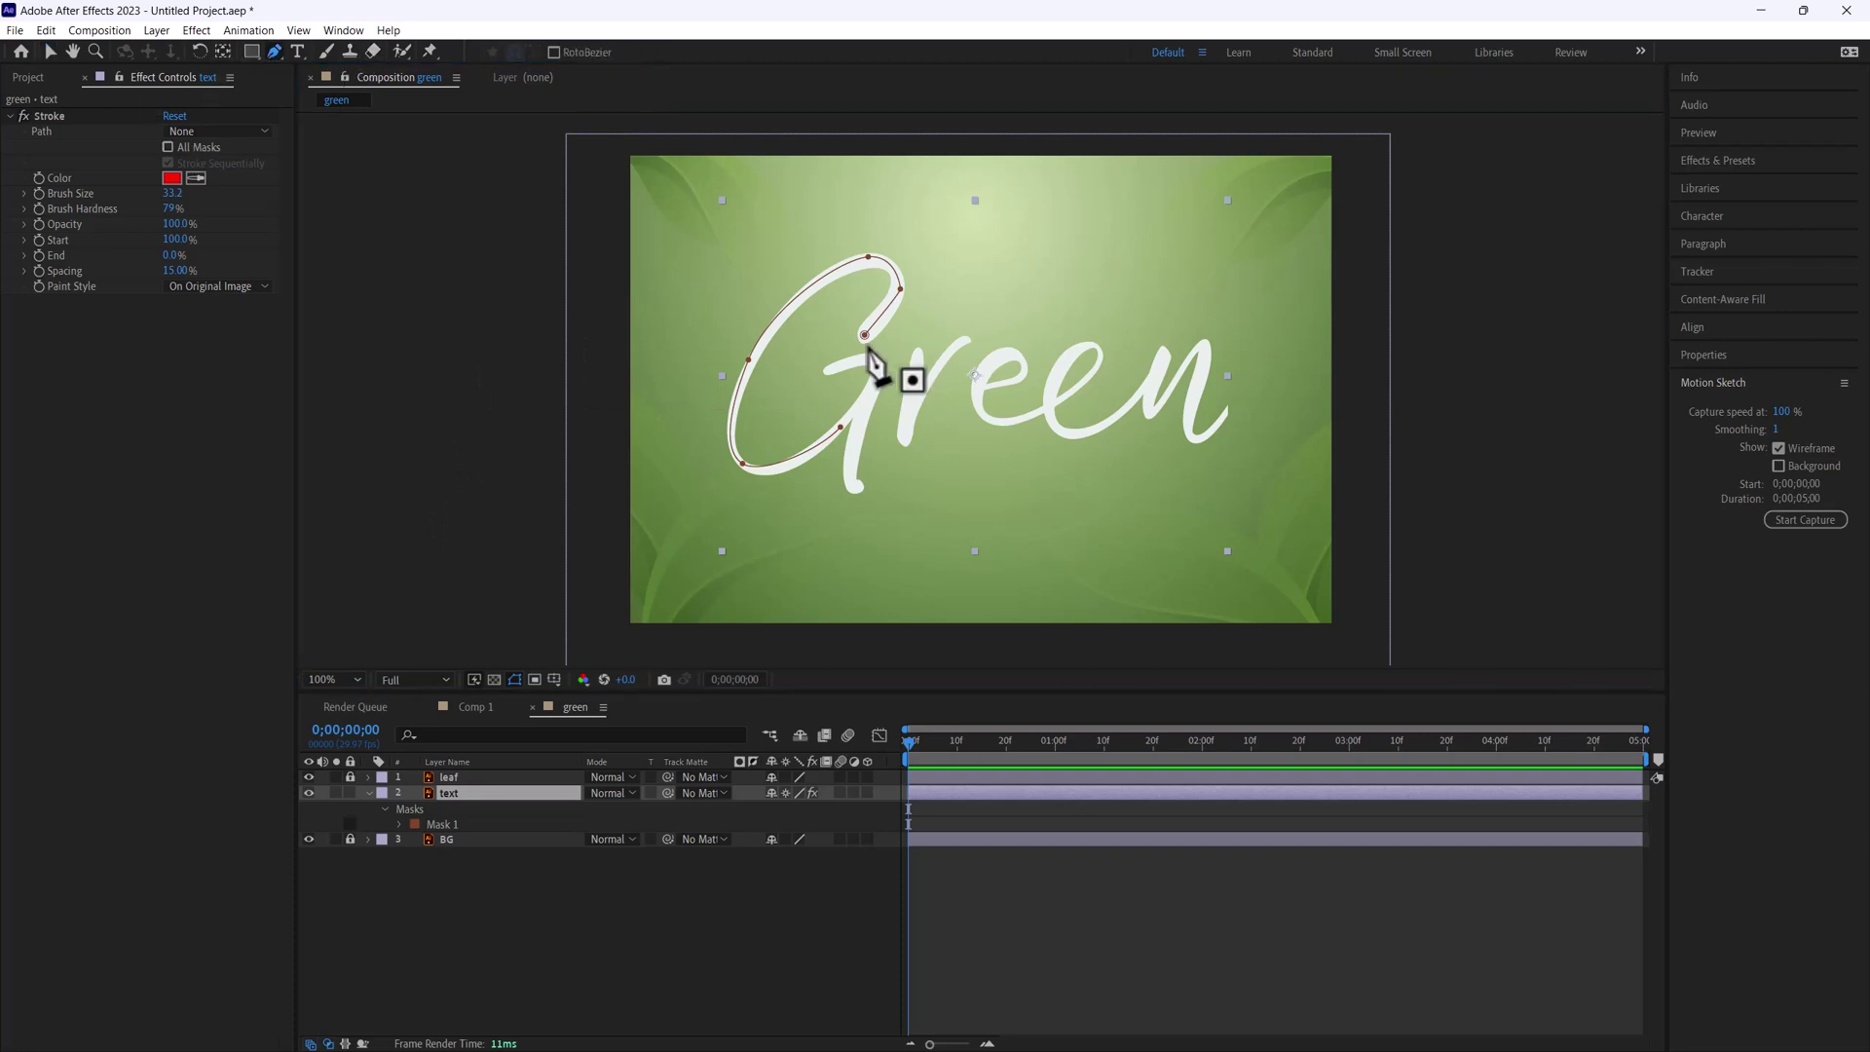
left_click(828, 370)
left_click_drag(877, 364, 859, 416)
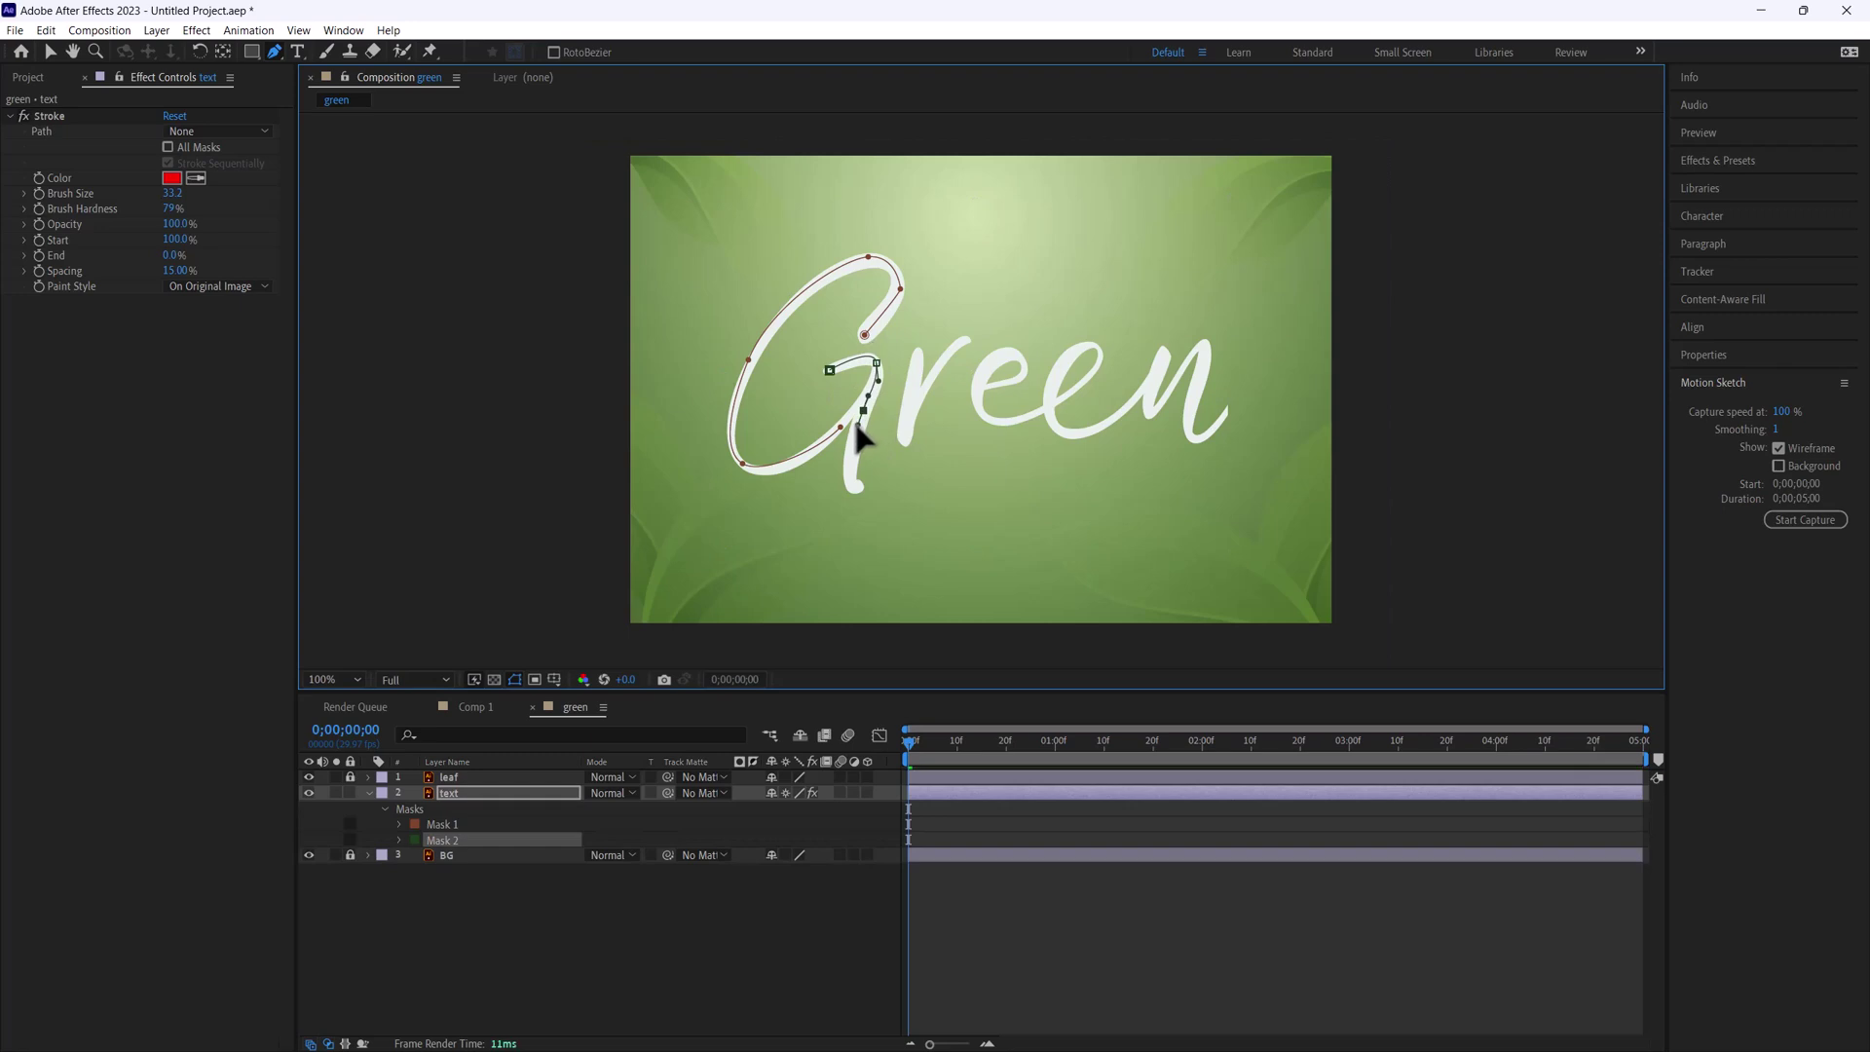
left_click(851, 481)
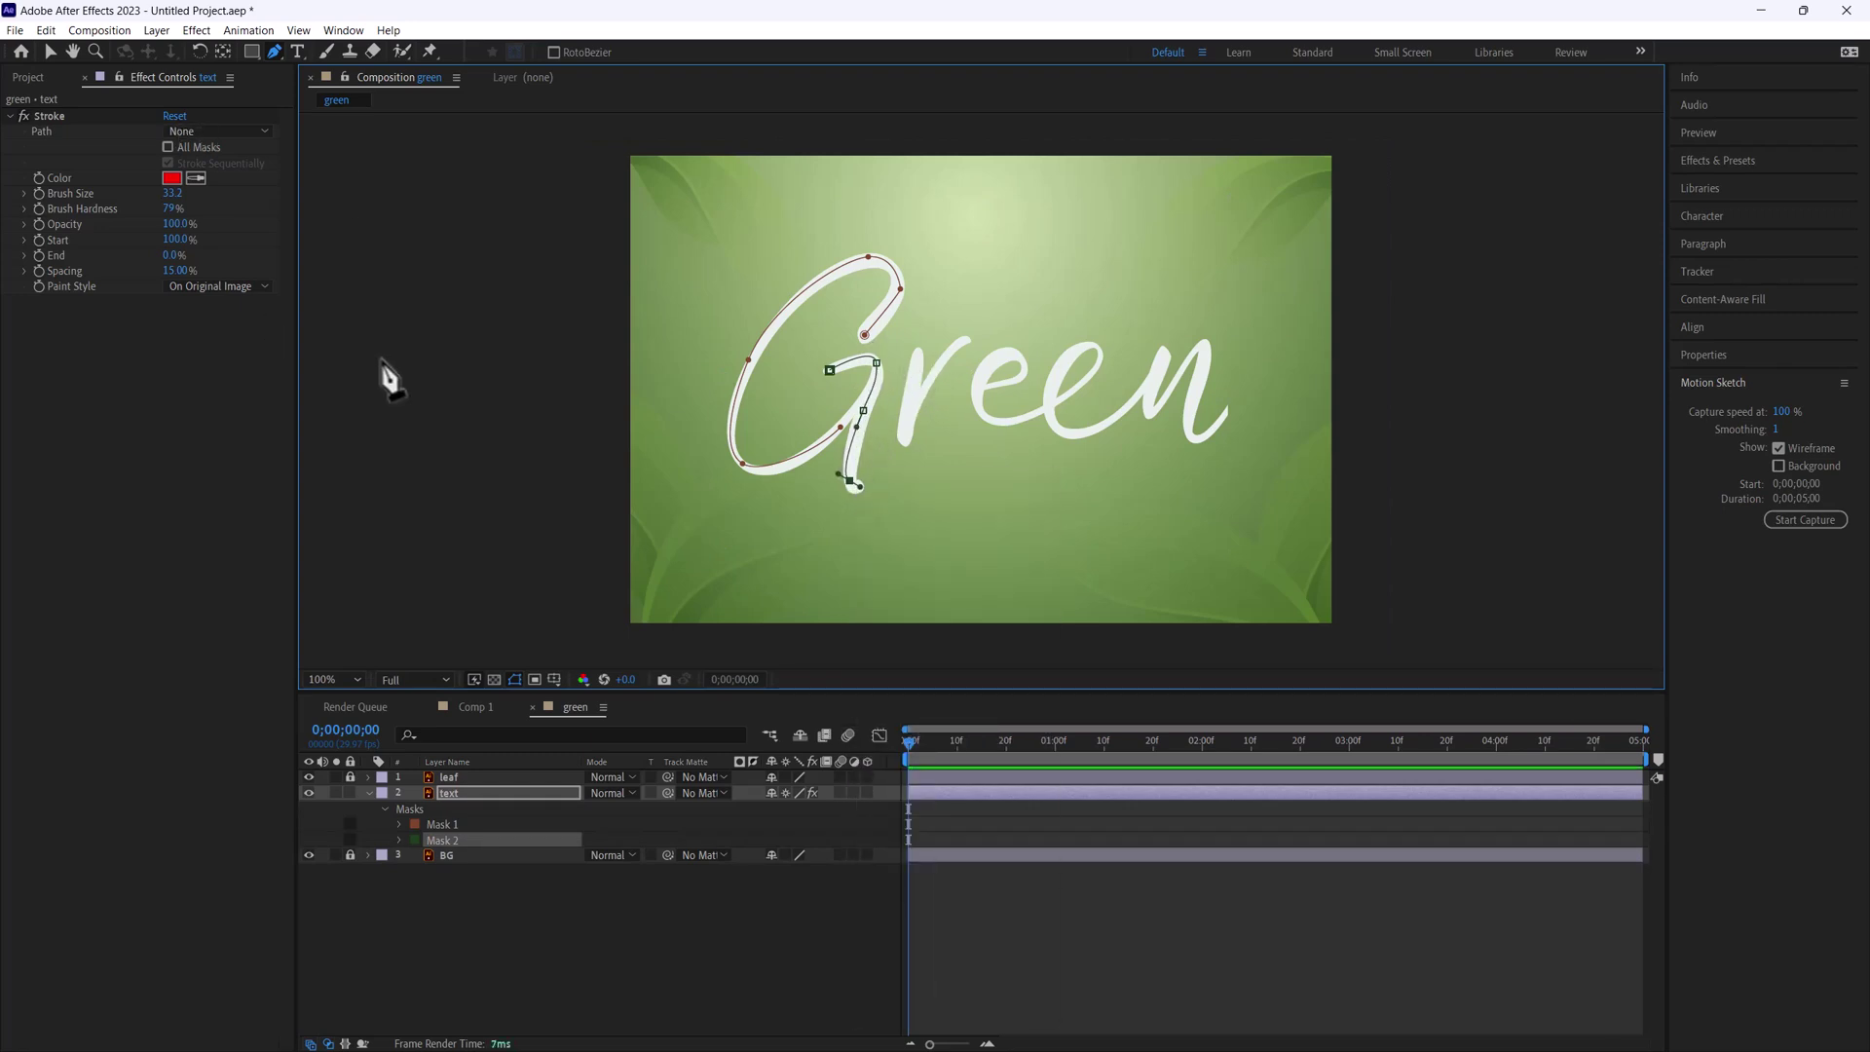
key("v")
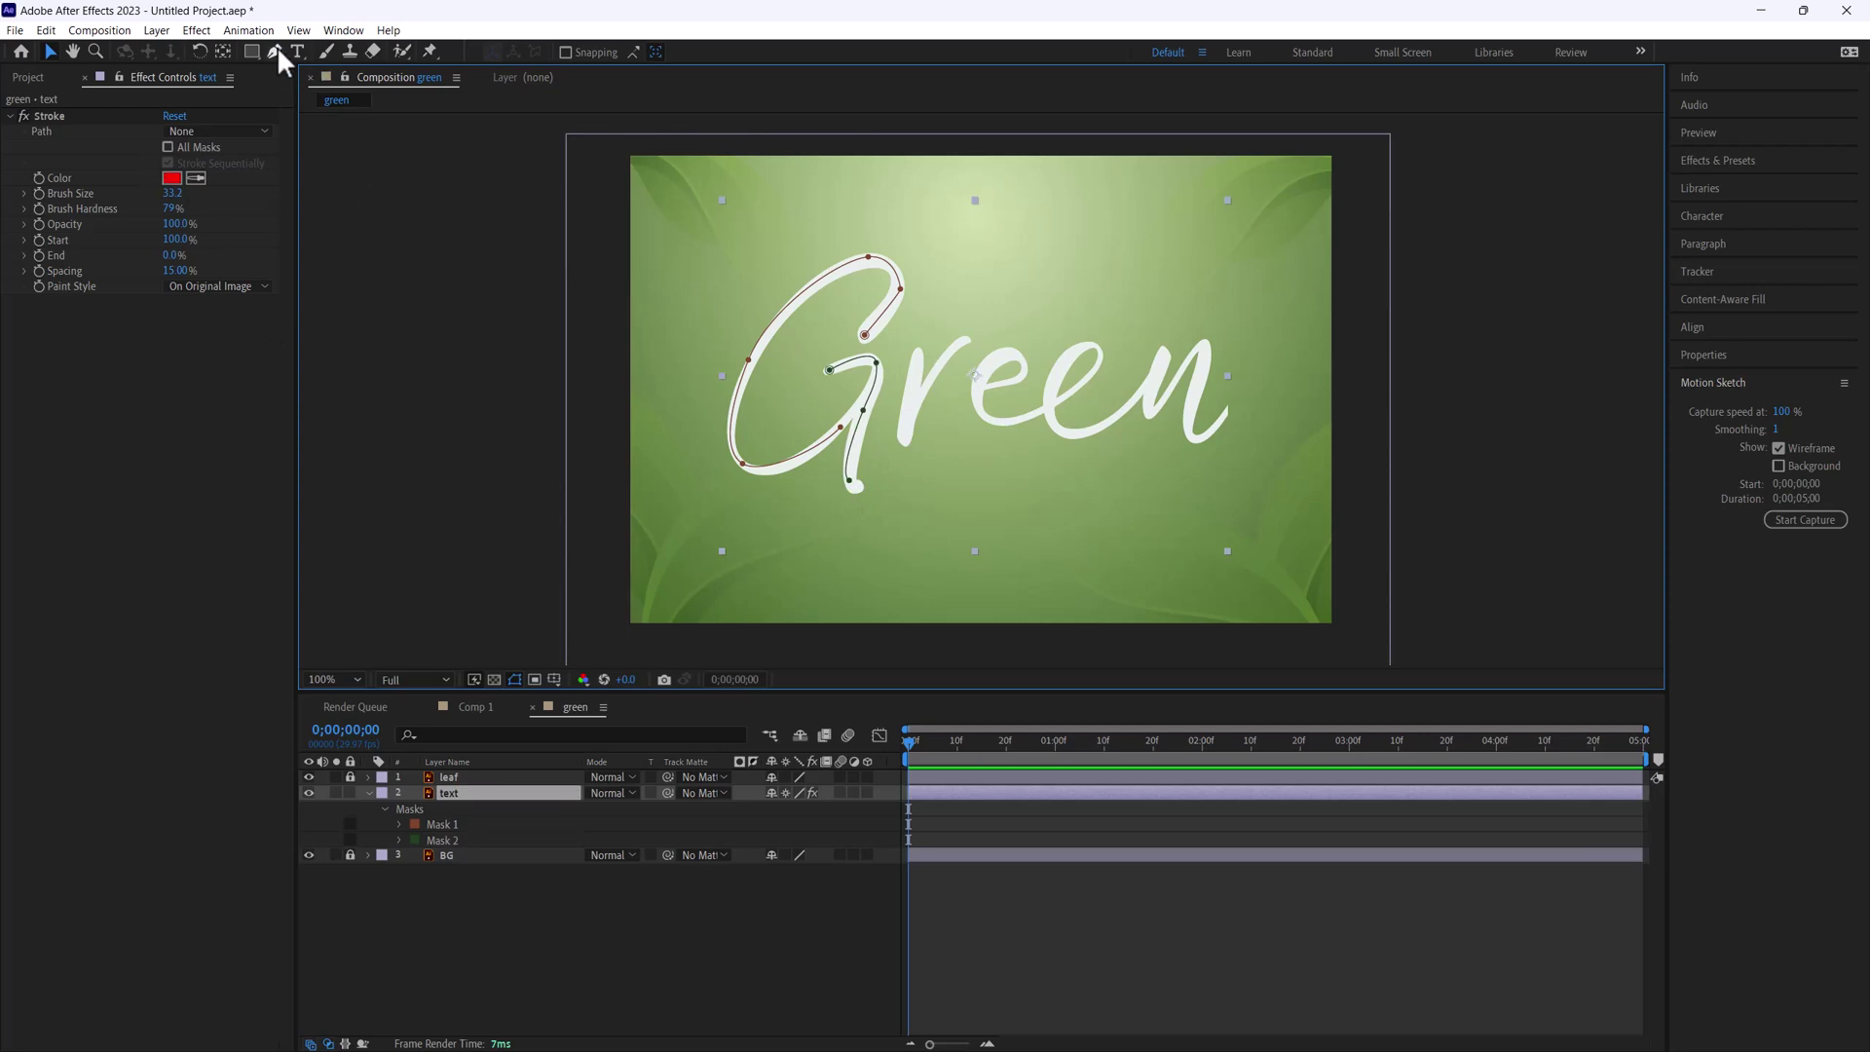
Draw a separate open mask path along the r, from its upper tip down the stem and up its arm.
left_click(276, 50)
left_click(916, 353)
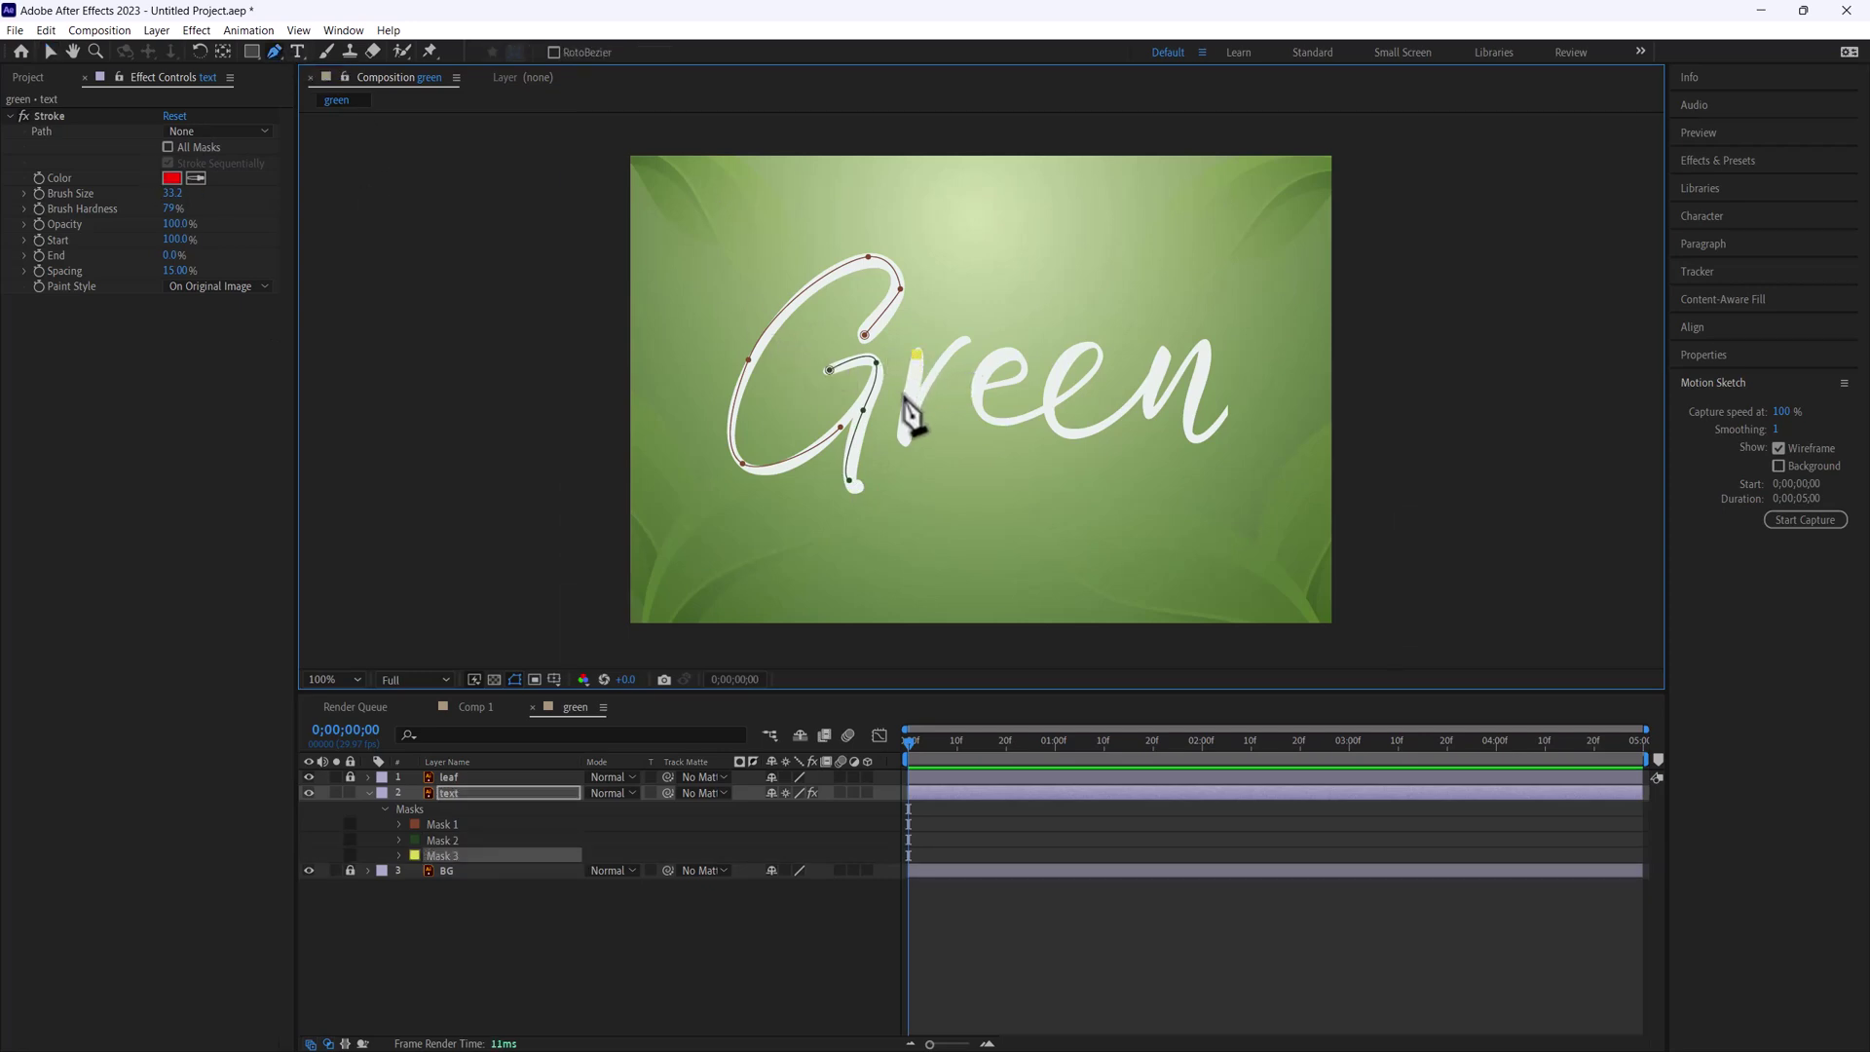
left_click(902, 434)
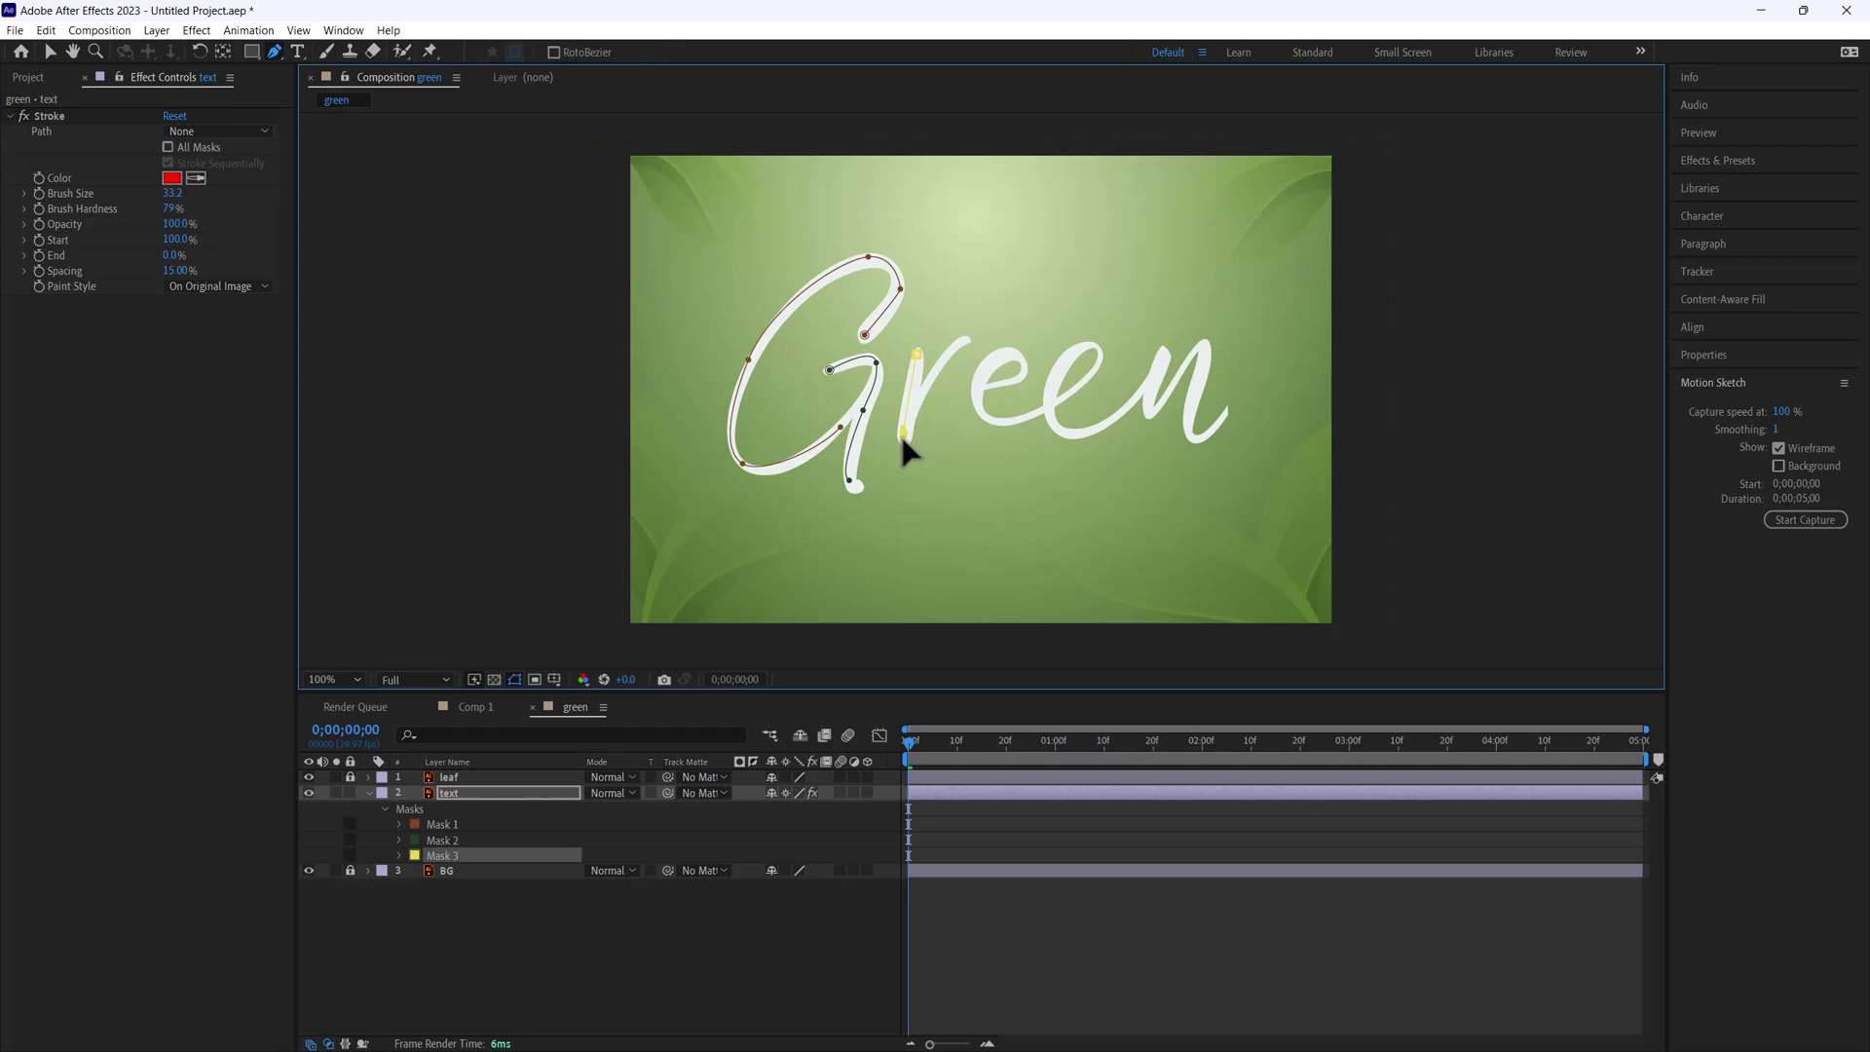
left_click(963, 340)
key("v")
left_click(476, 519)
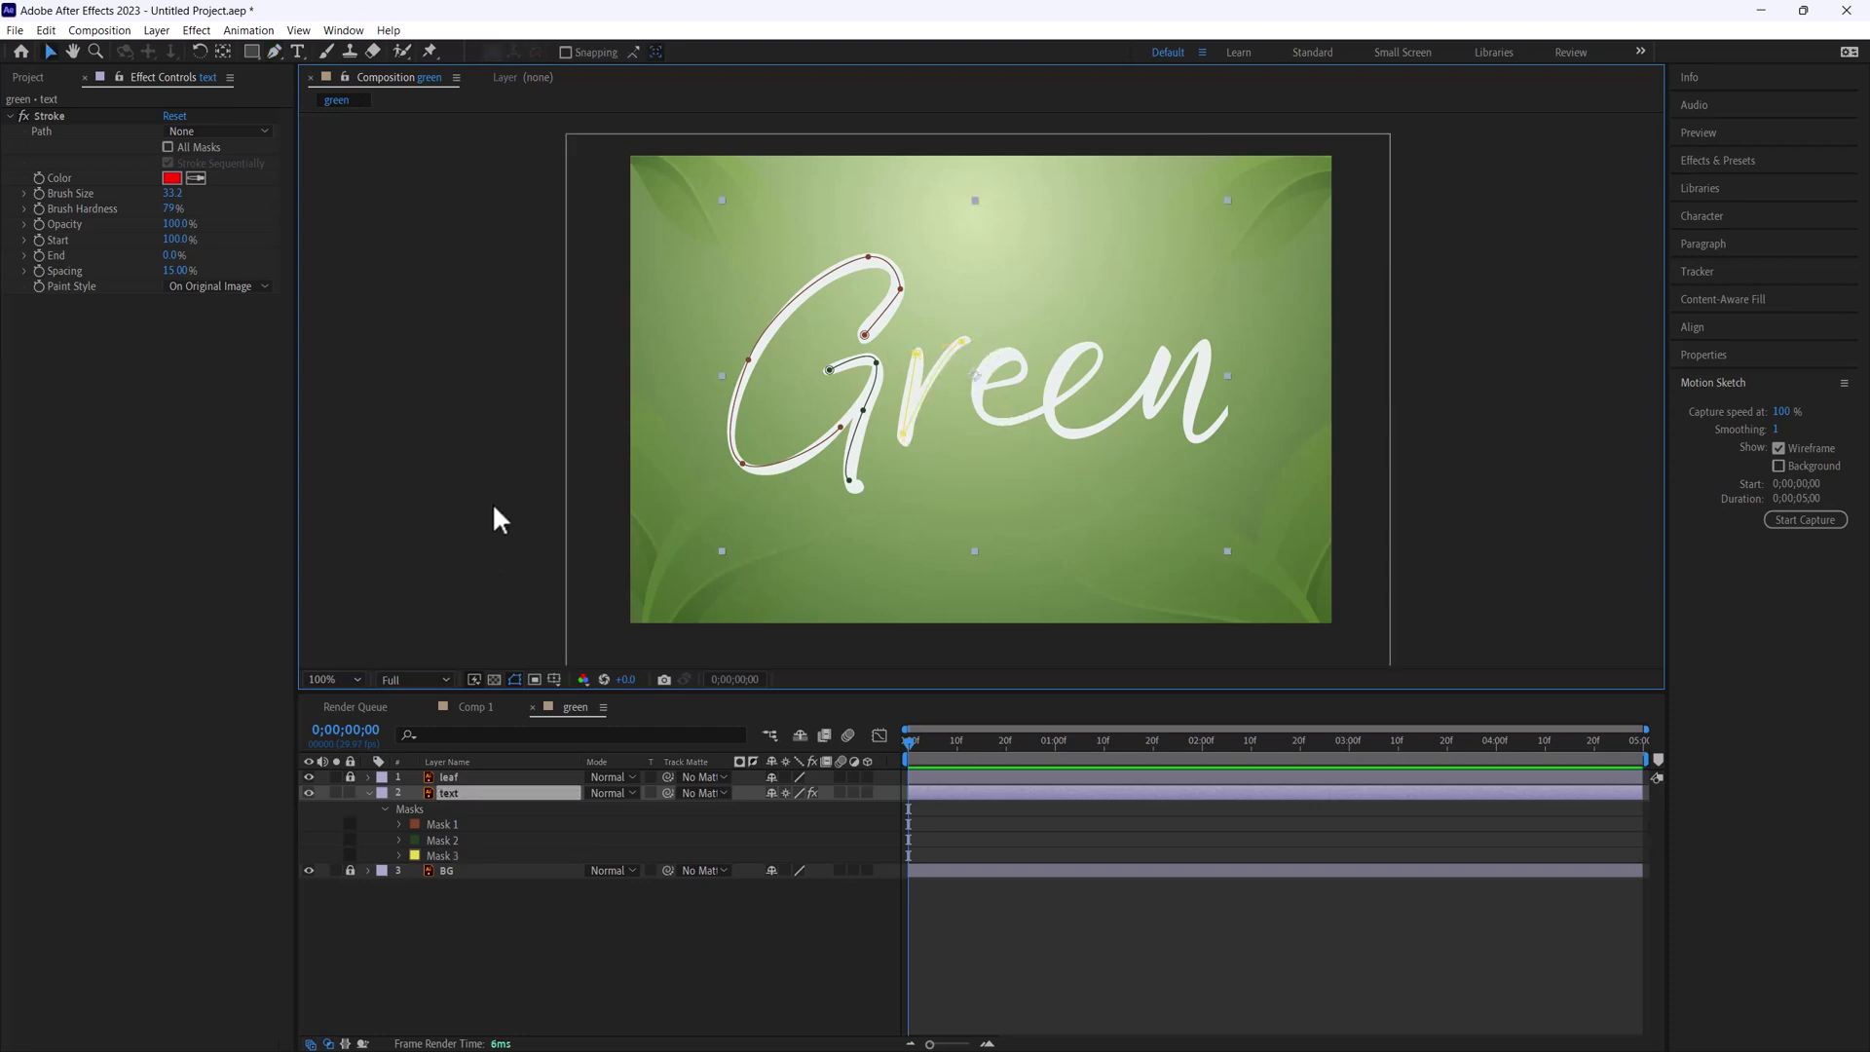
Draw another open mask path along the first e, from its crossbar around the loop to its exit stroke.
key("g")
left_click(988, 385)
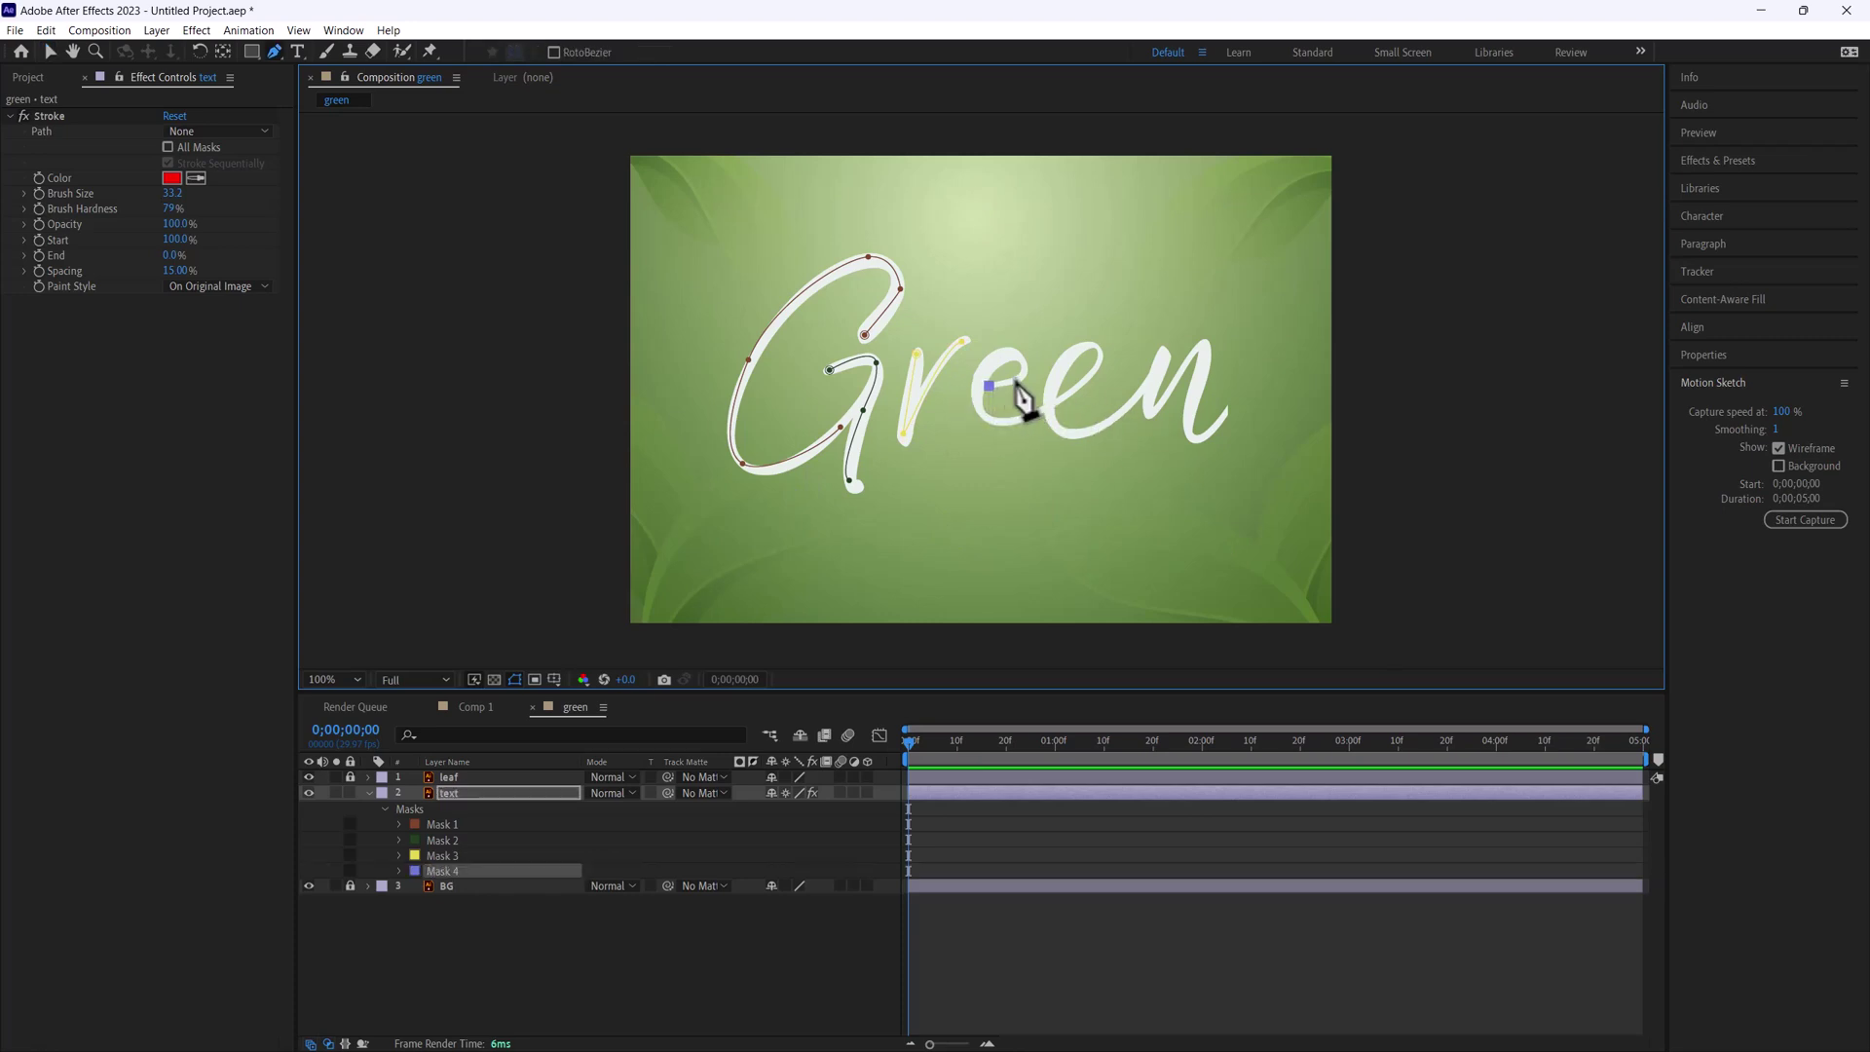
left_click_drag(1009, 352, 981, 370)
left_click_drag(991, 421, 1003, 420)
left_click(1037, 413)
Apply the Stroke effect to all masks and set its brush size to 18.4.
left_click(233, 130)
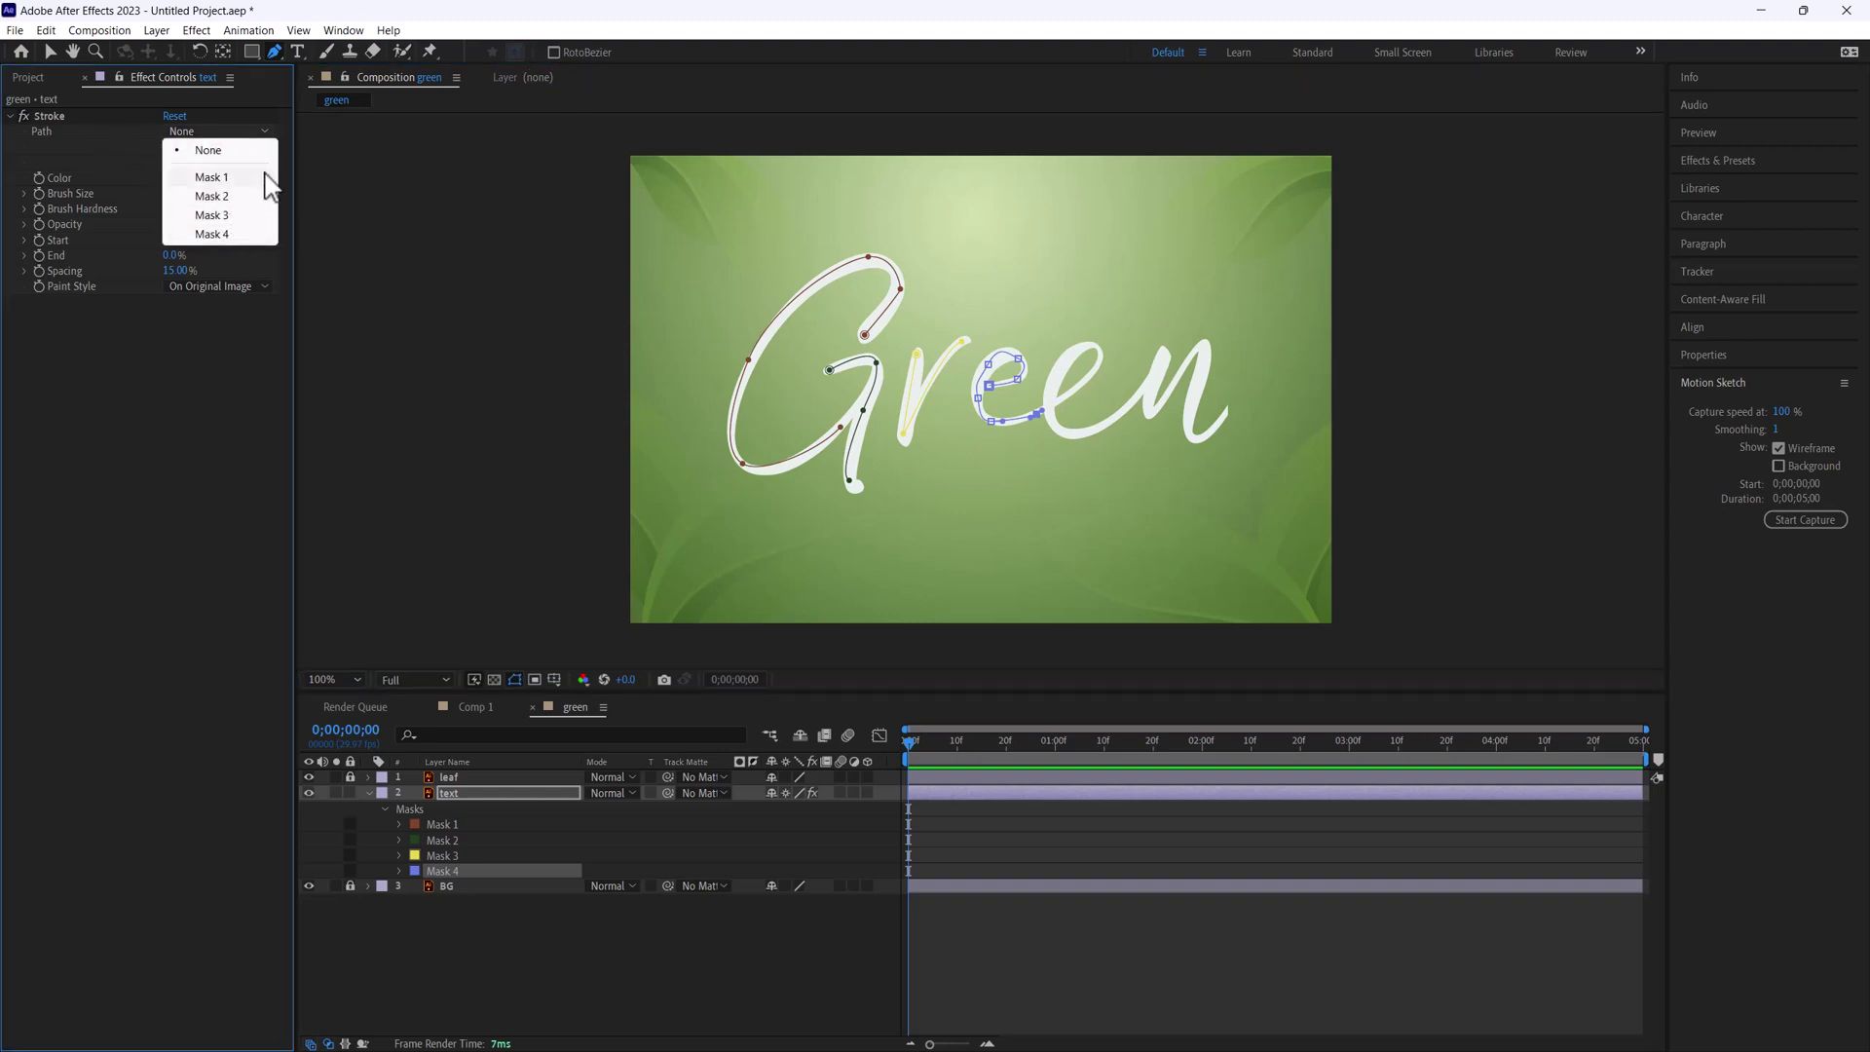
left_click(234, 151)
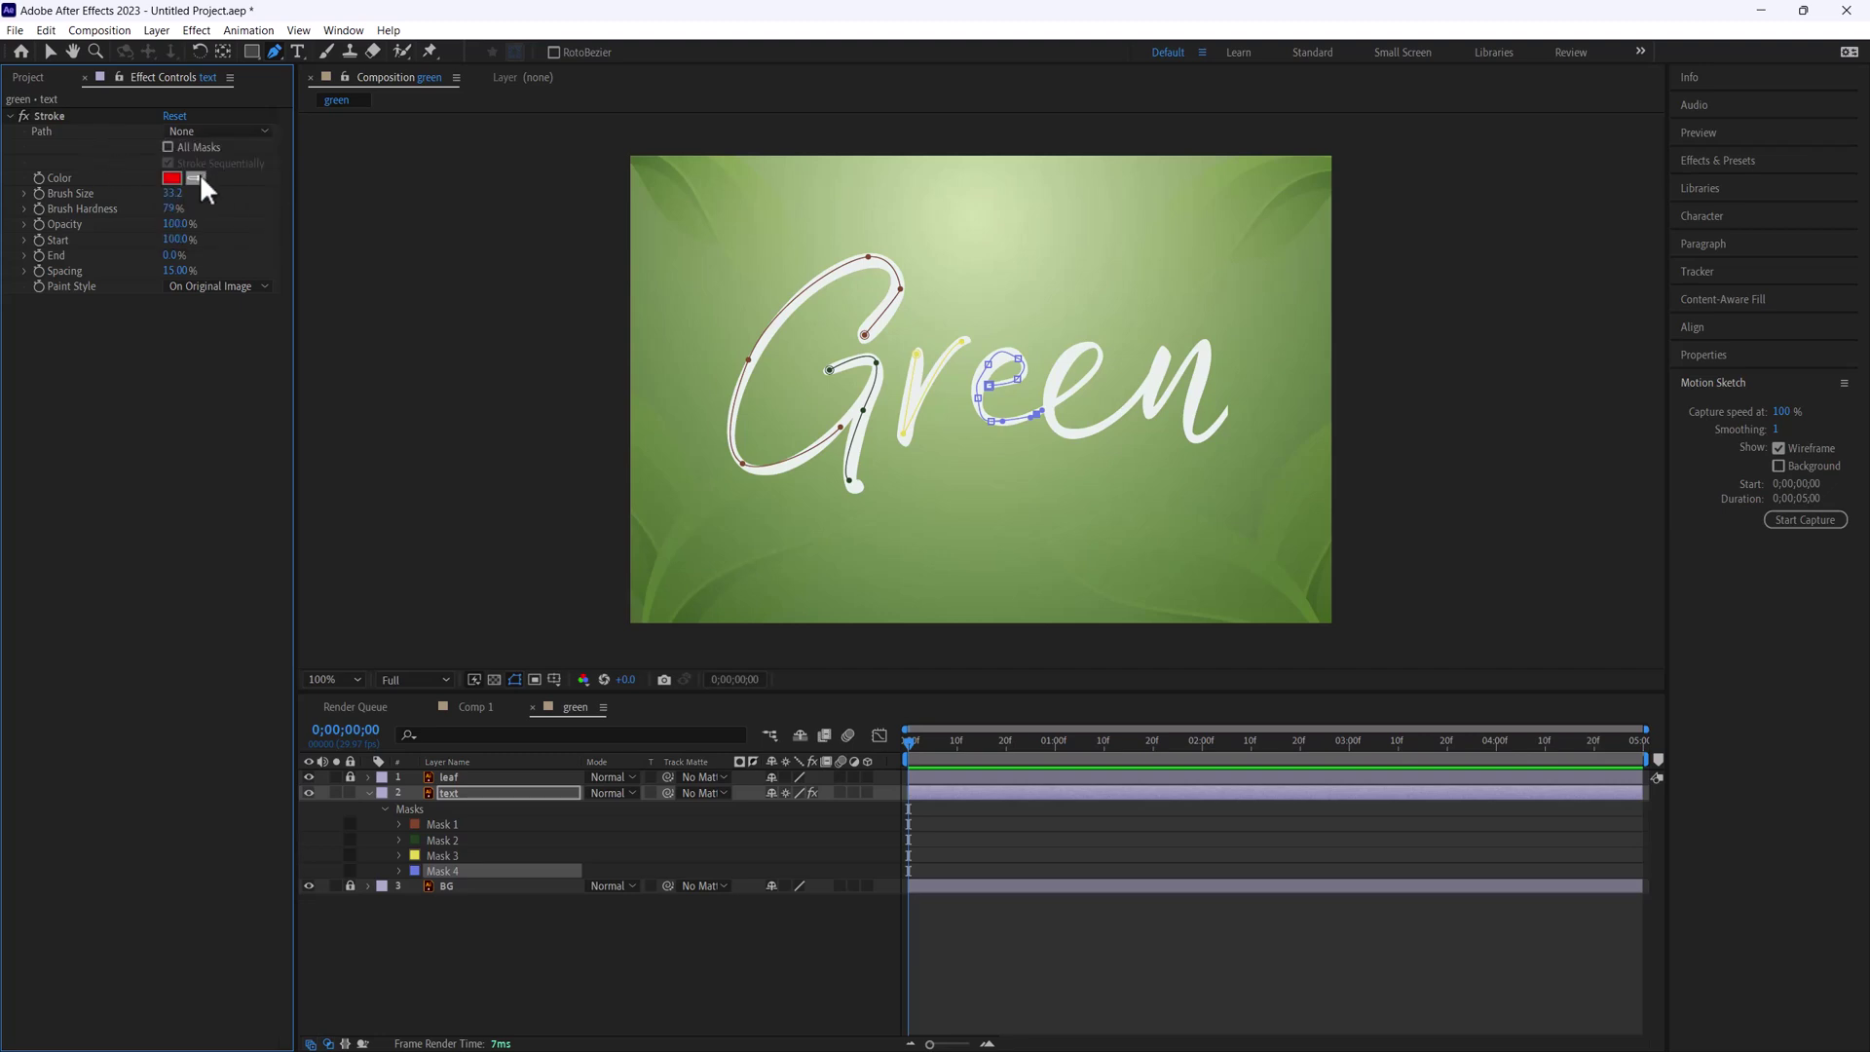
left_click(168, 146)
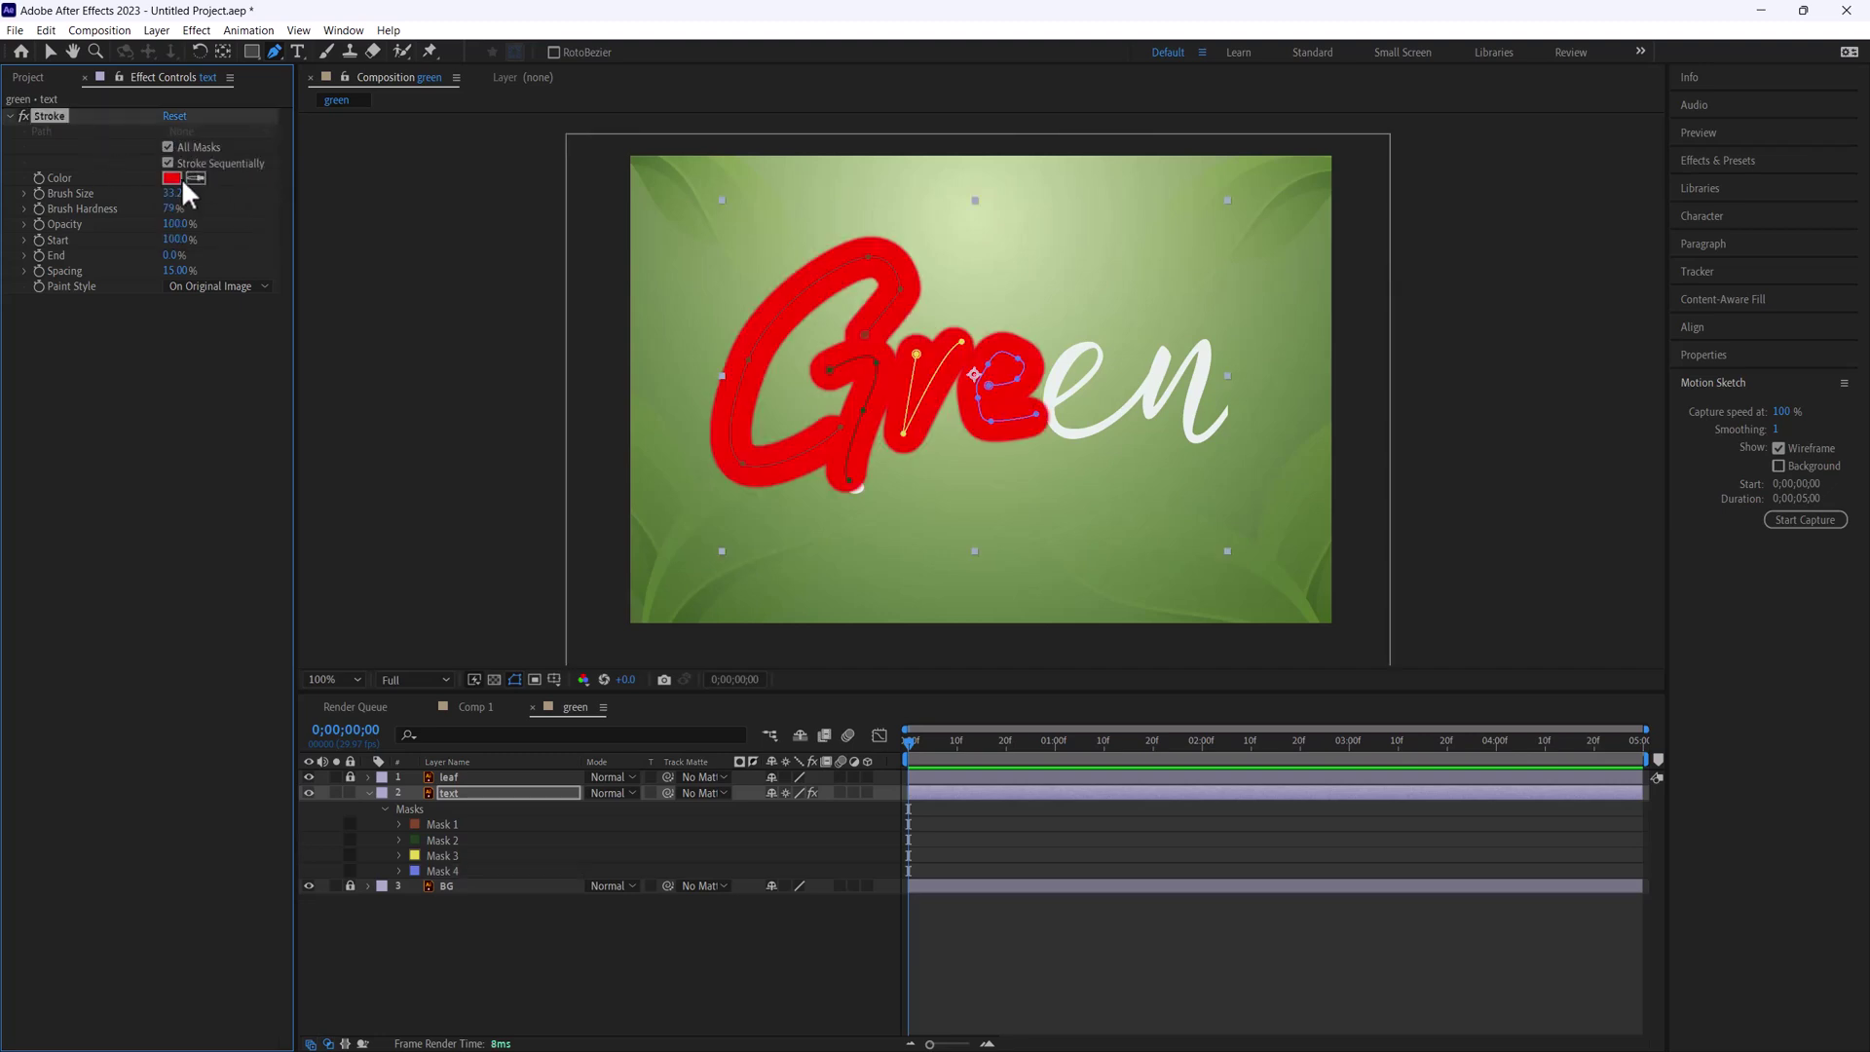
left_click_drag(180, 207, 8, 185)
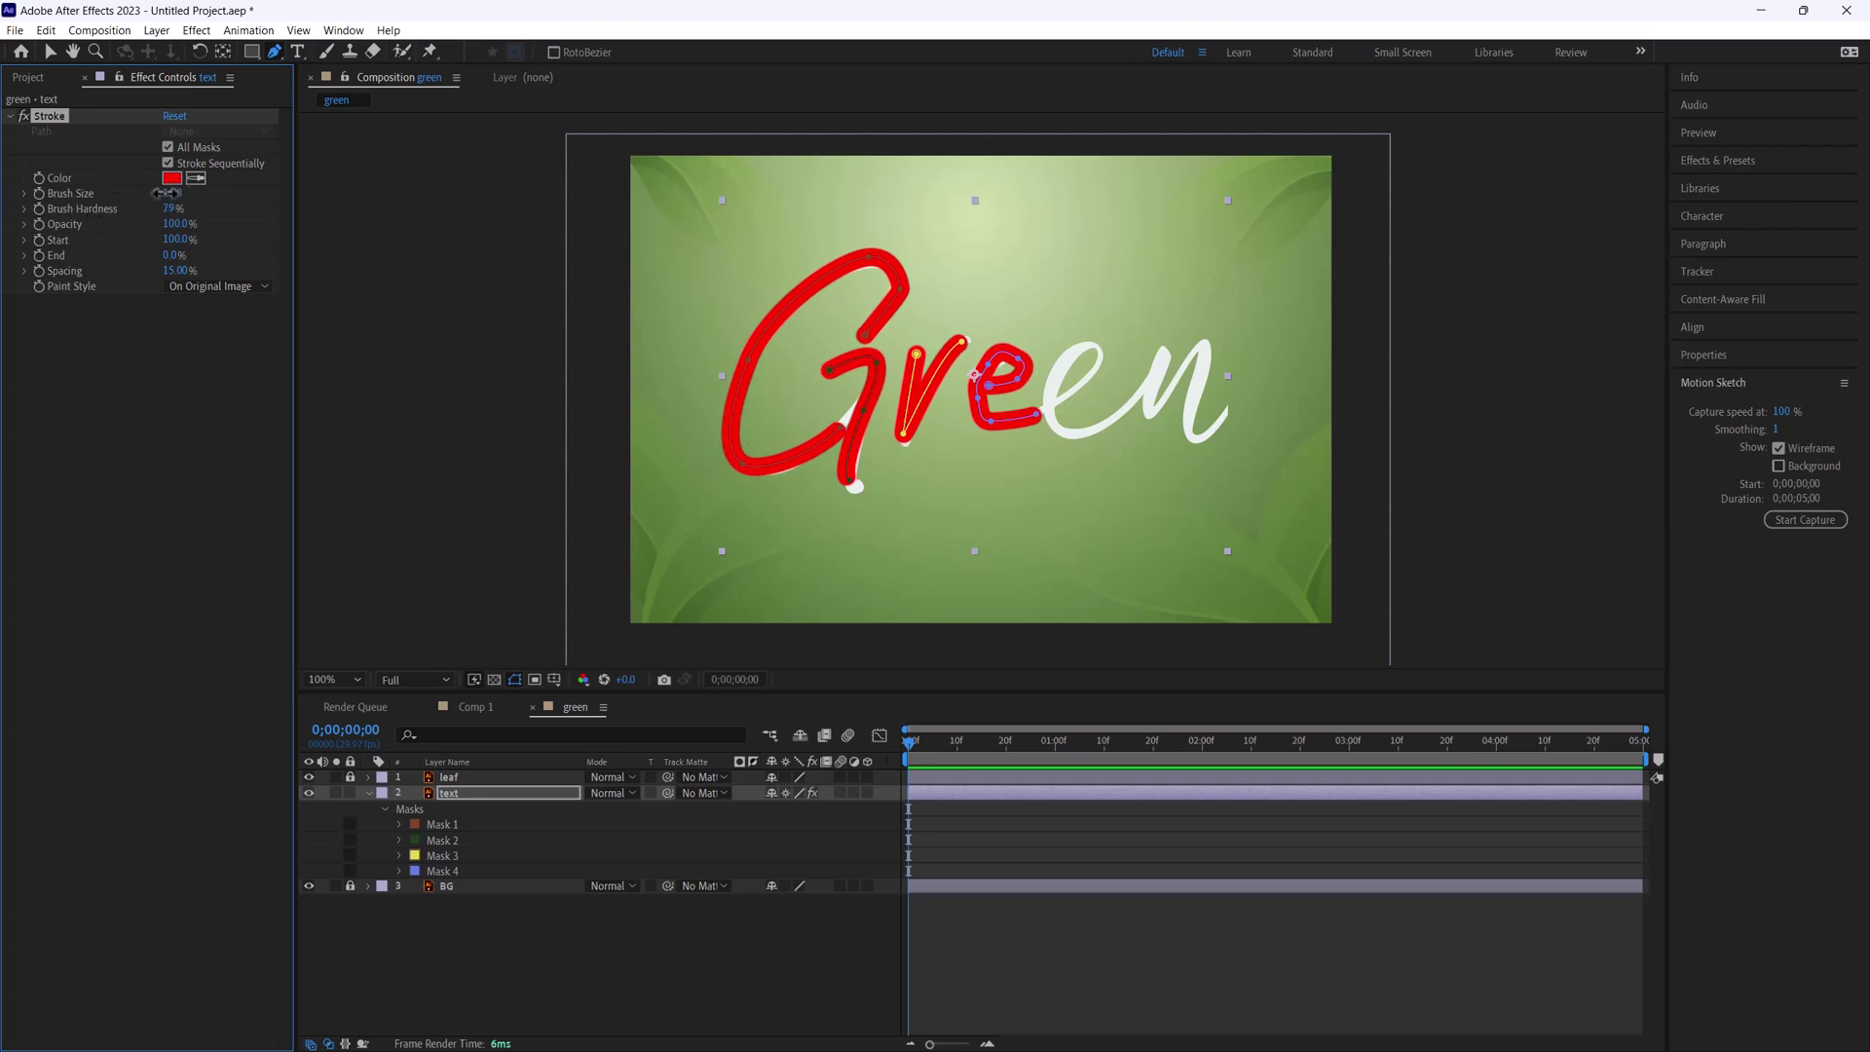
left_click_drag(172, 193, 208, 190)
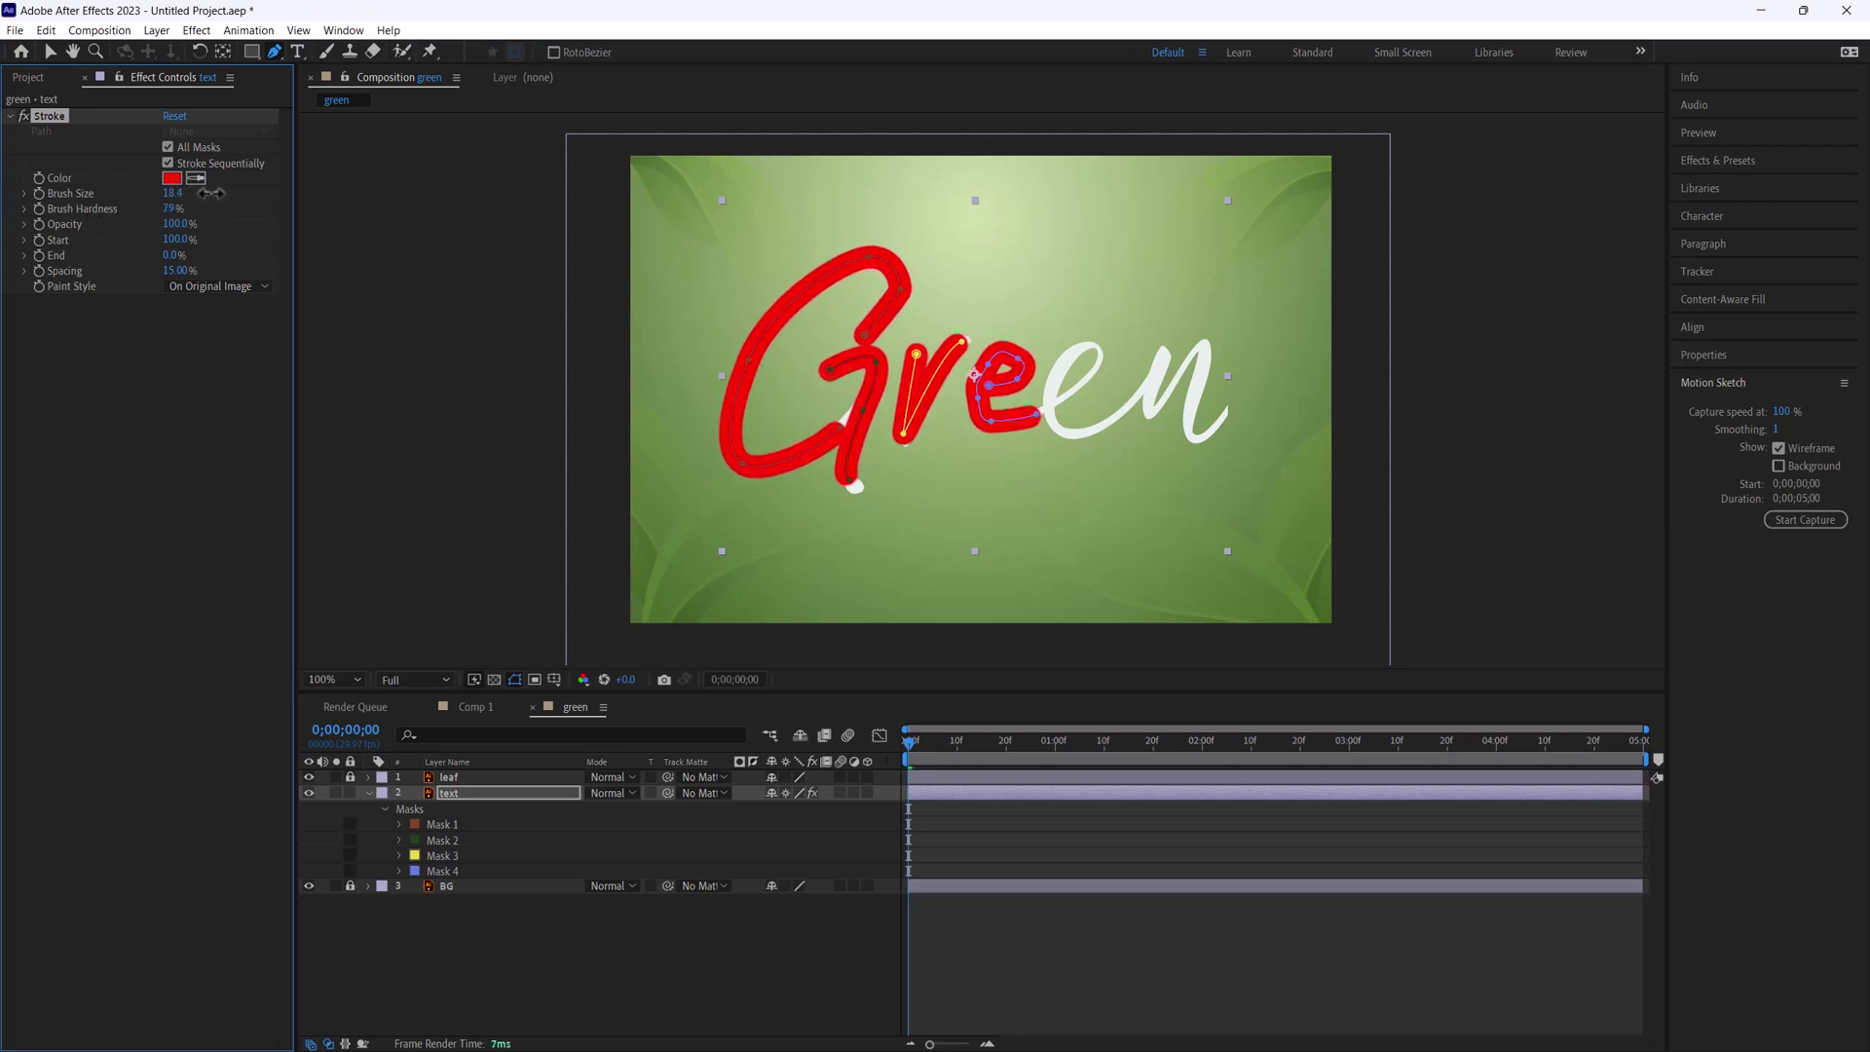
Move the end and corner points of the r and G mask paths so the strokes reach the letters' tips.
left_click(967, 342)
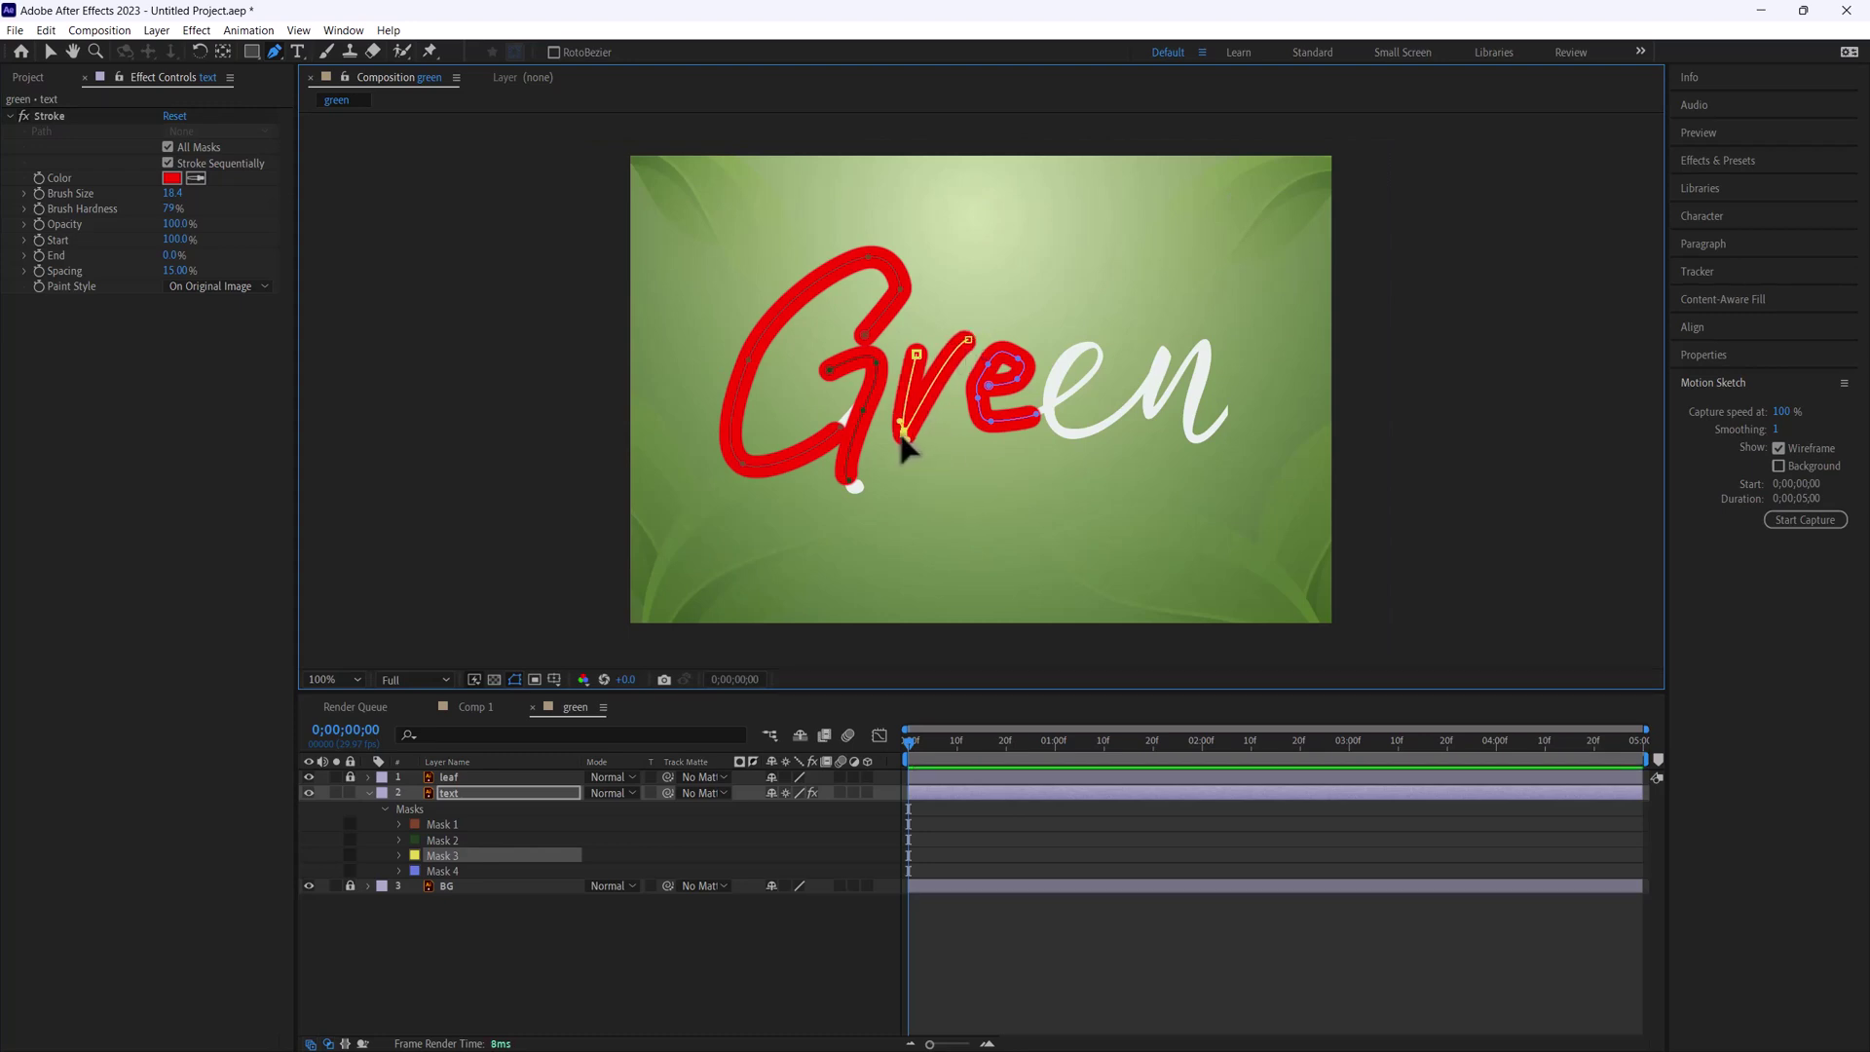
mouse_move(903, 440)
left_mouse_down()
mouse_move(842, 422)
mouse_move(852, 400)
mouse_move(832, 440)
mouse_move(854, 487)
left_mouse_up()
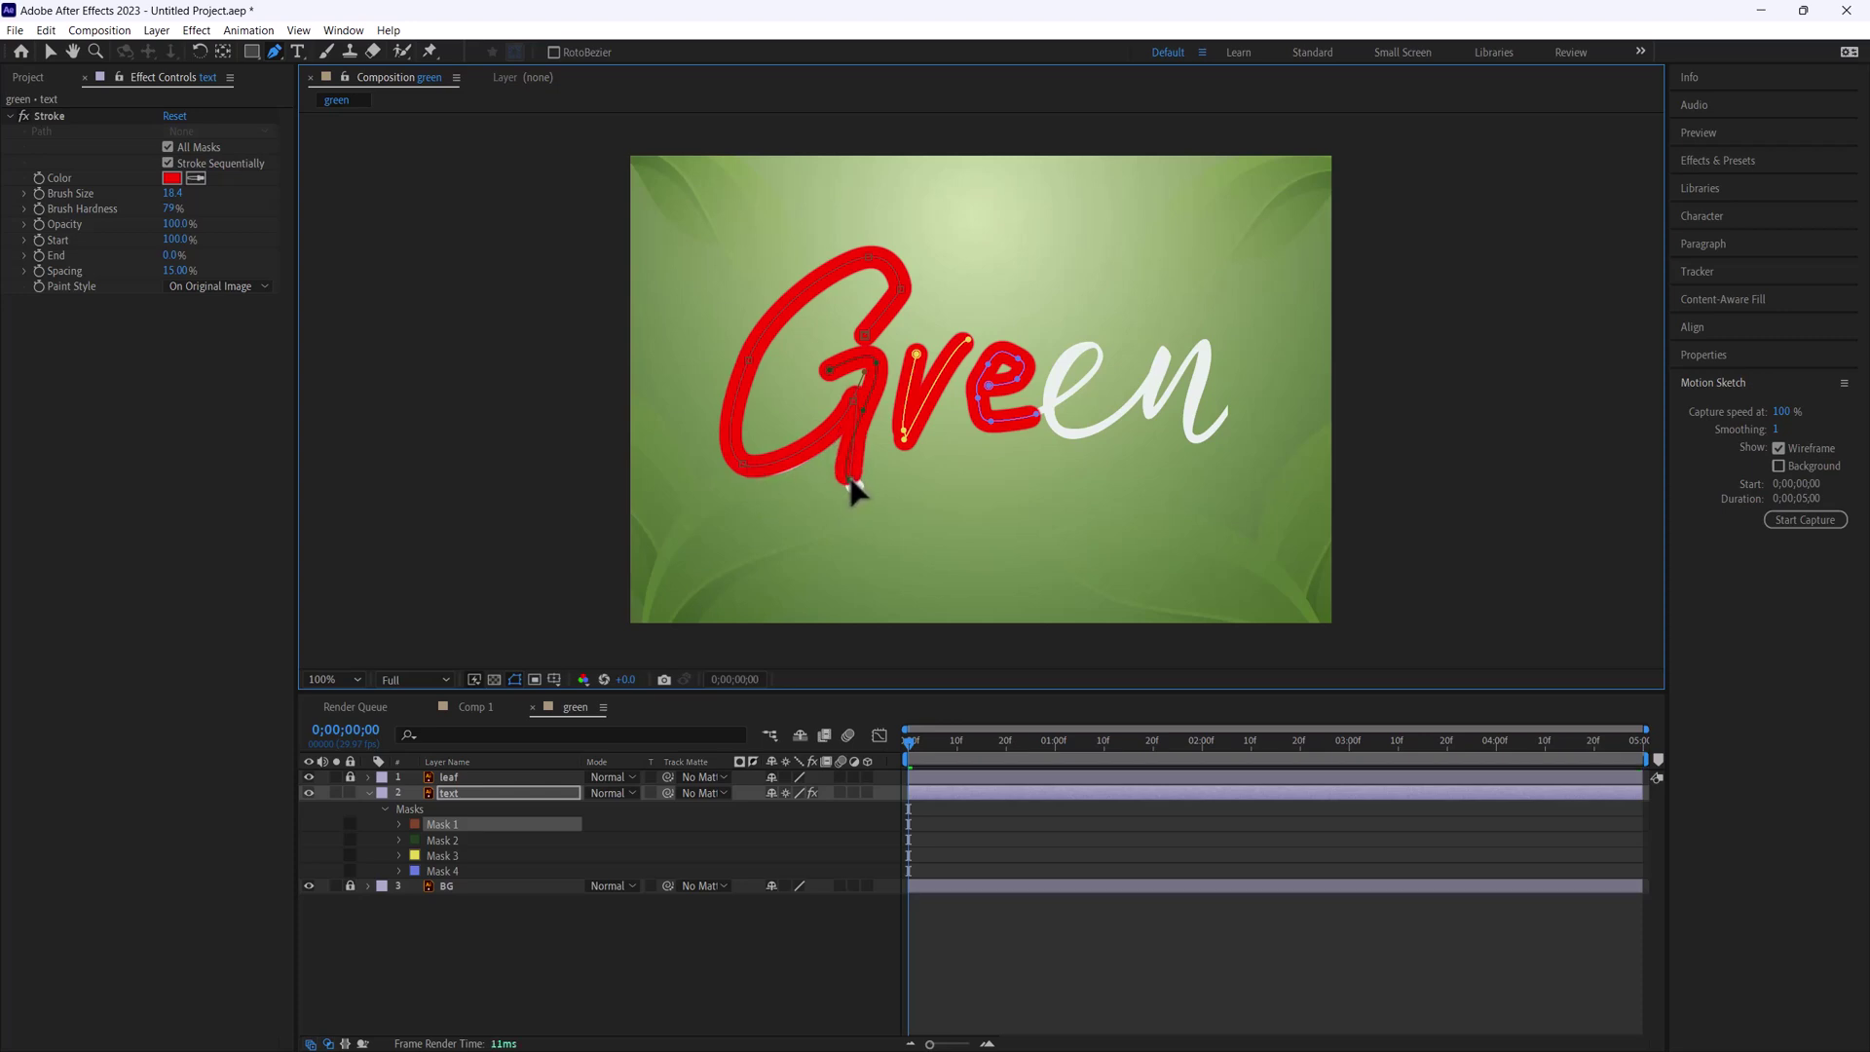
left_click(853, 492)
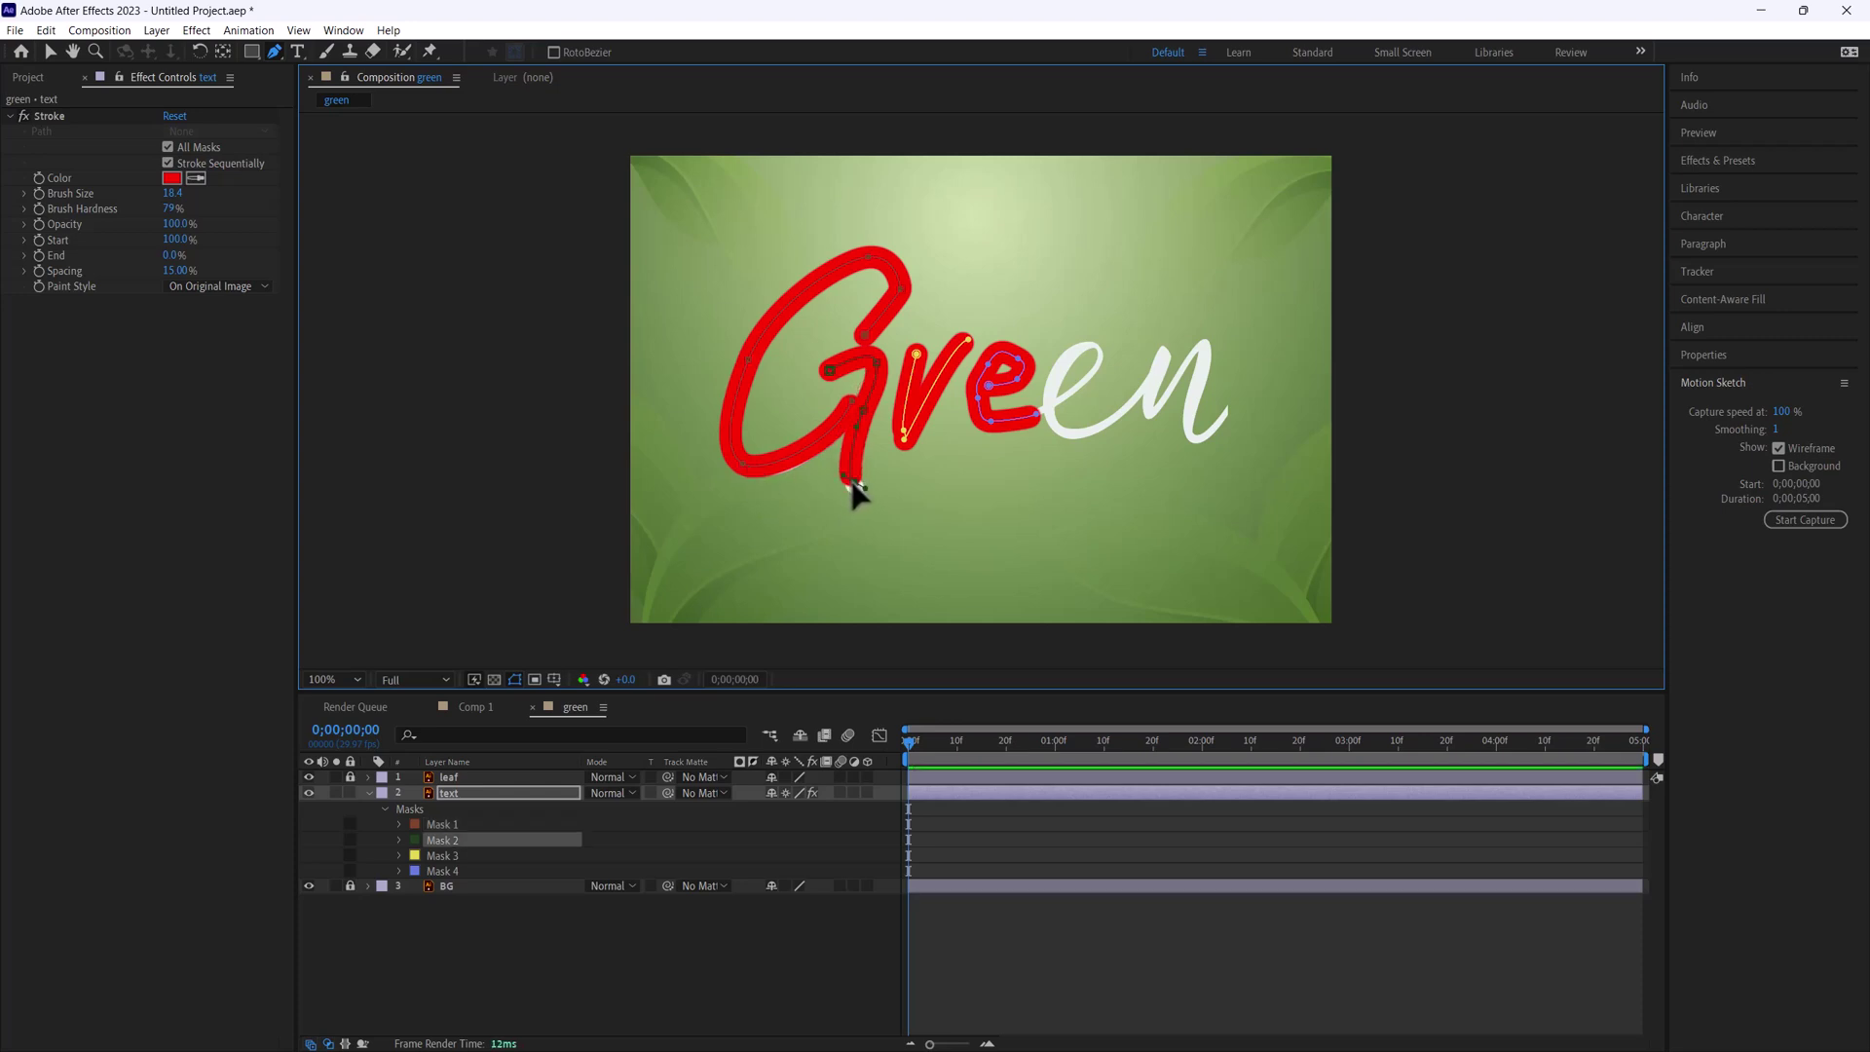
left_click_drag(852, 482, 858, 492)
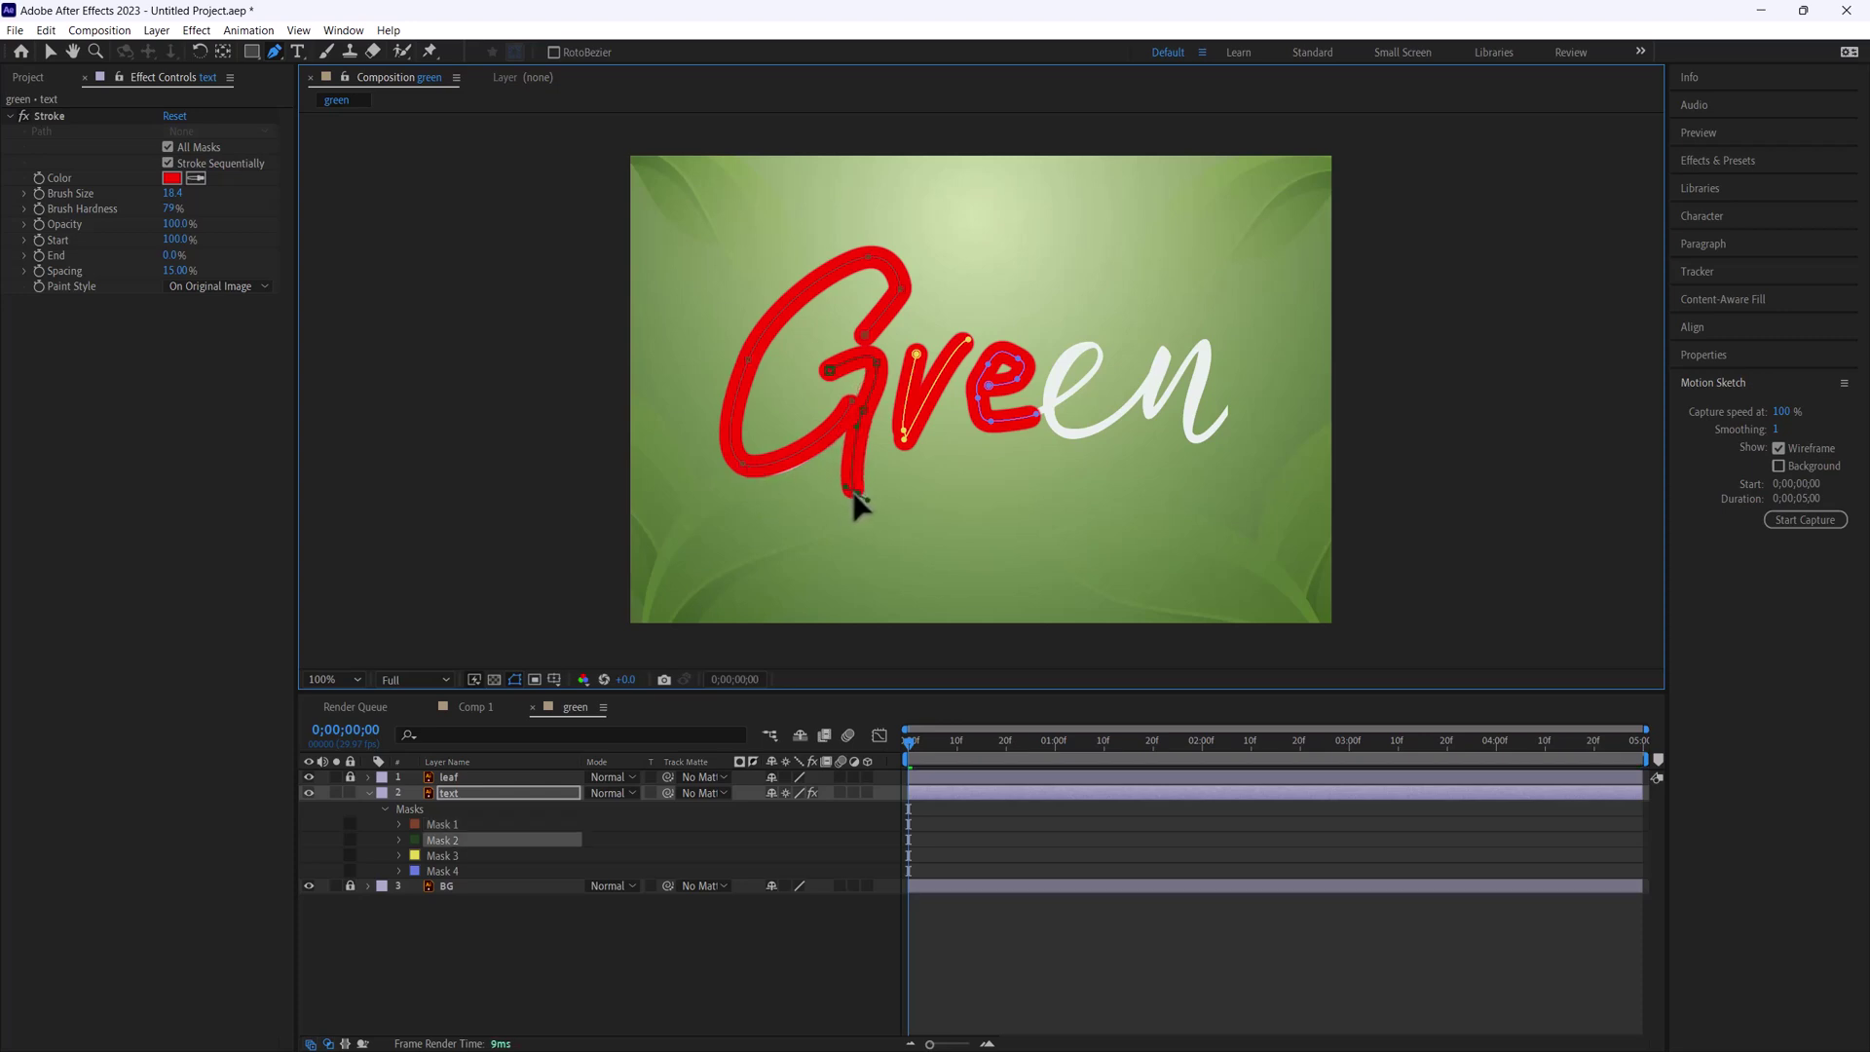
Try to shift the point on the outer side of the first e's mask path.
left_click(978, 399)
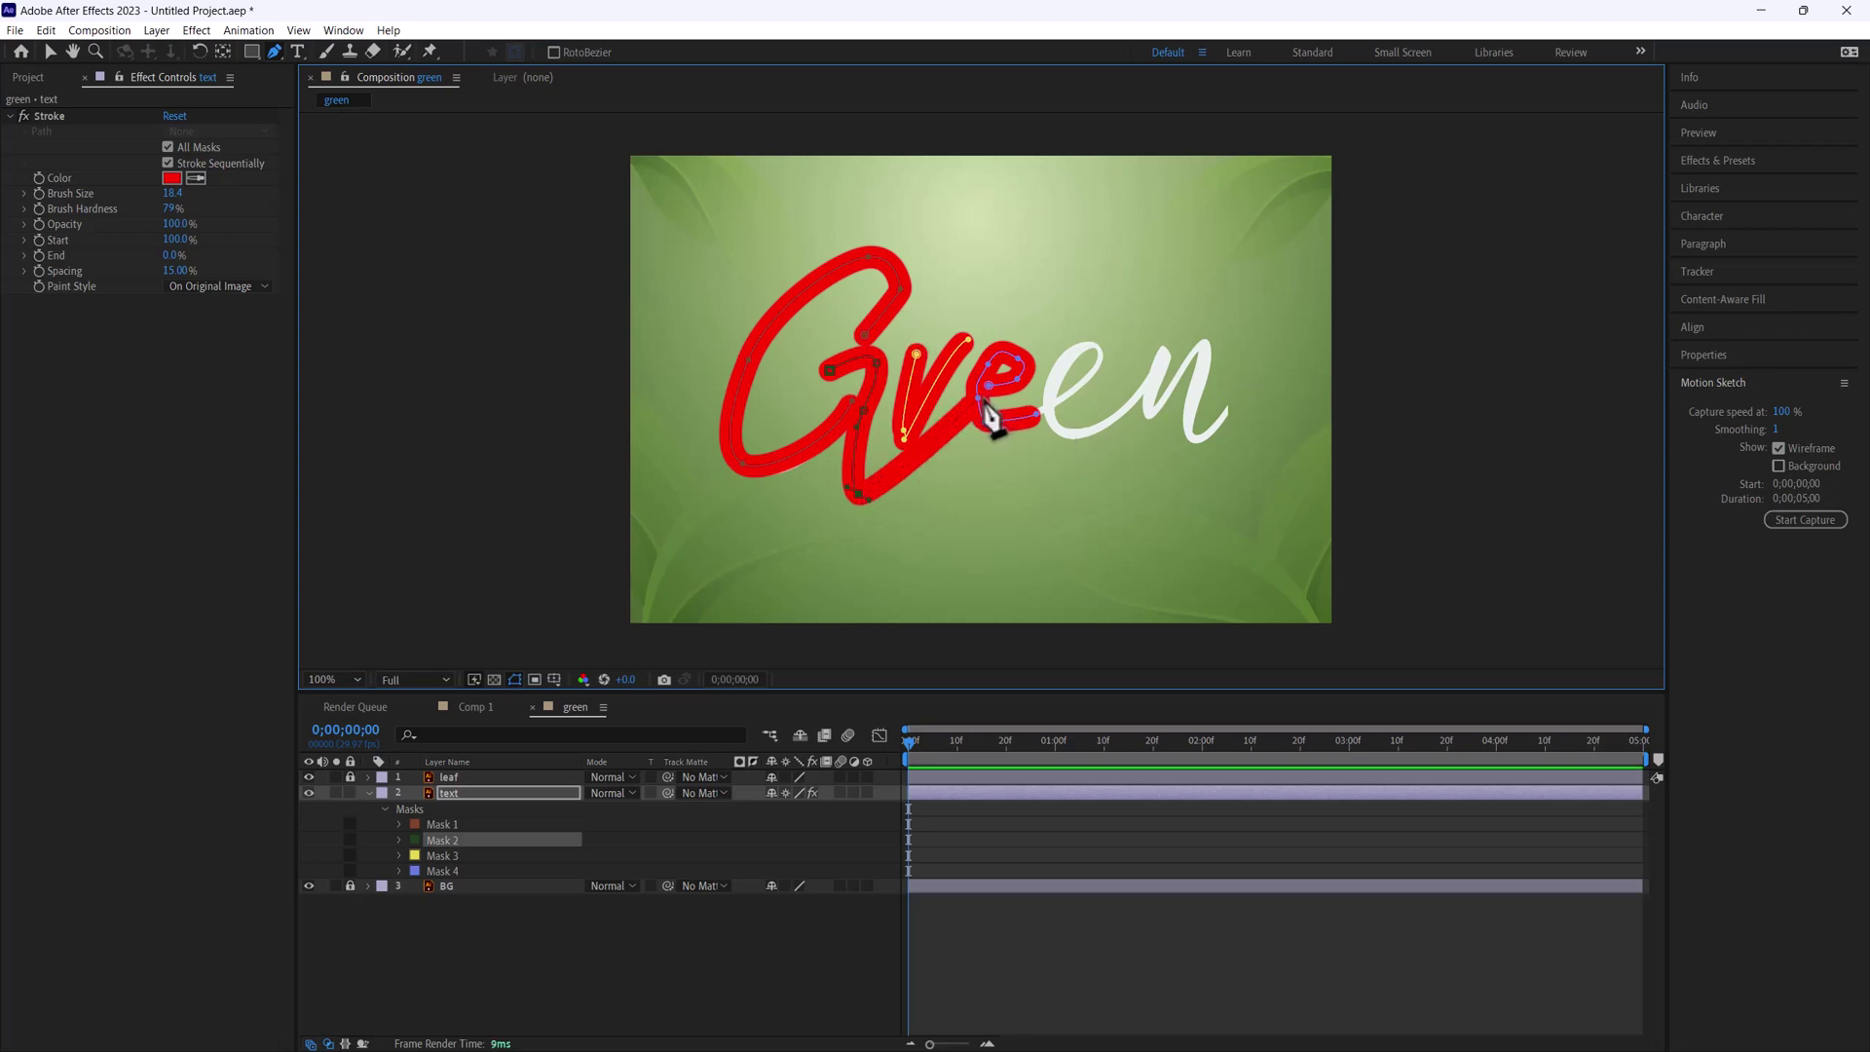
key("ctrl+z")
left_click(47, 54)
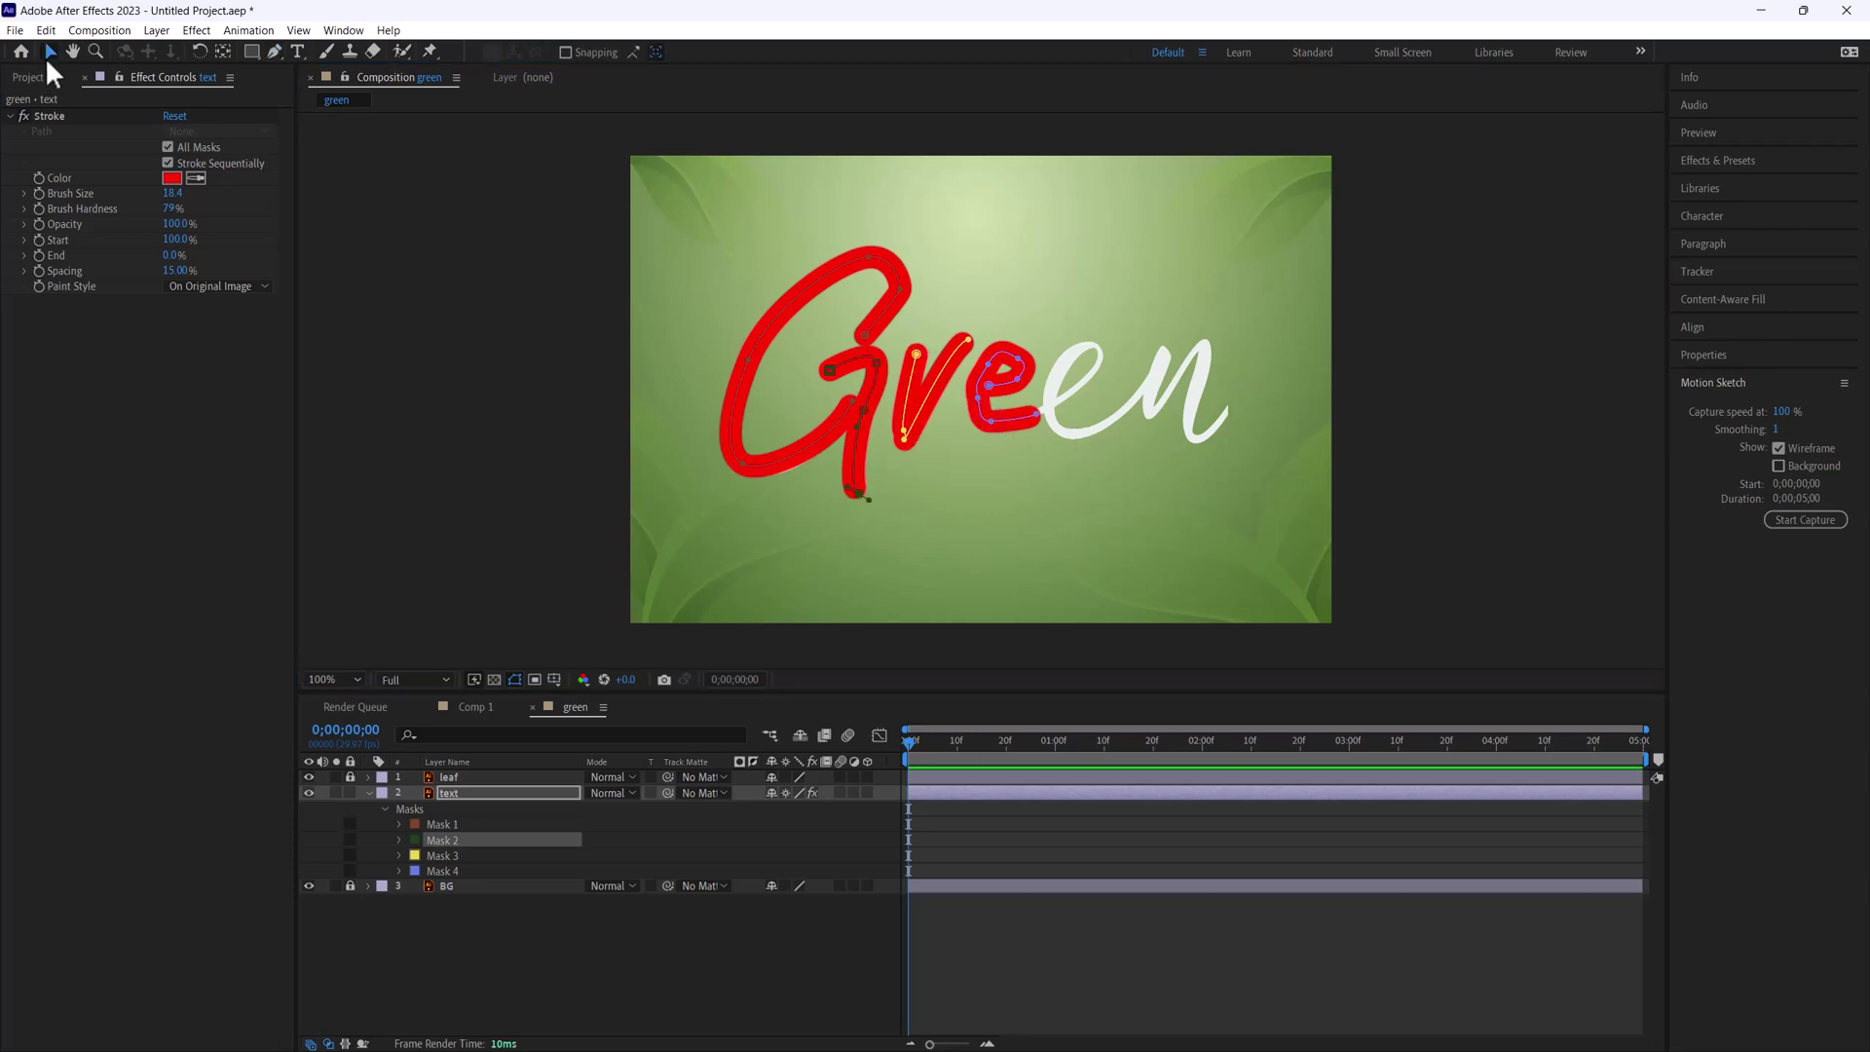
left_click_drag(976, 398, 972, 396)
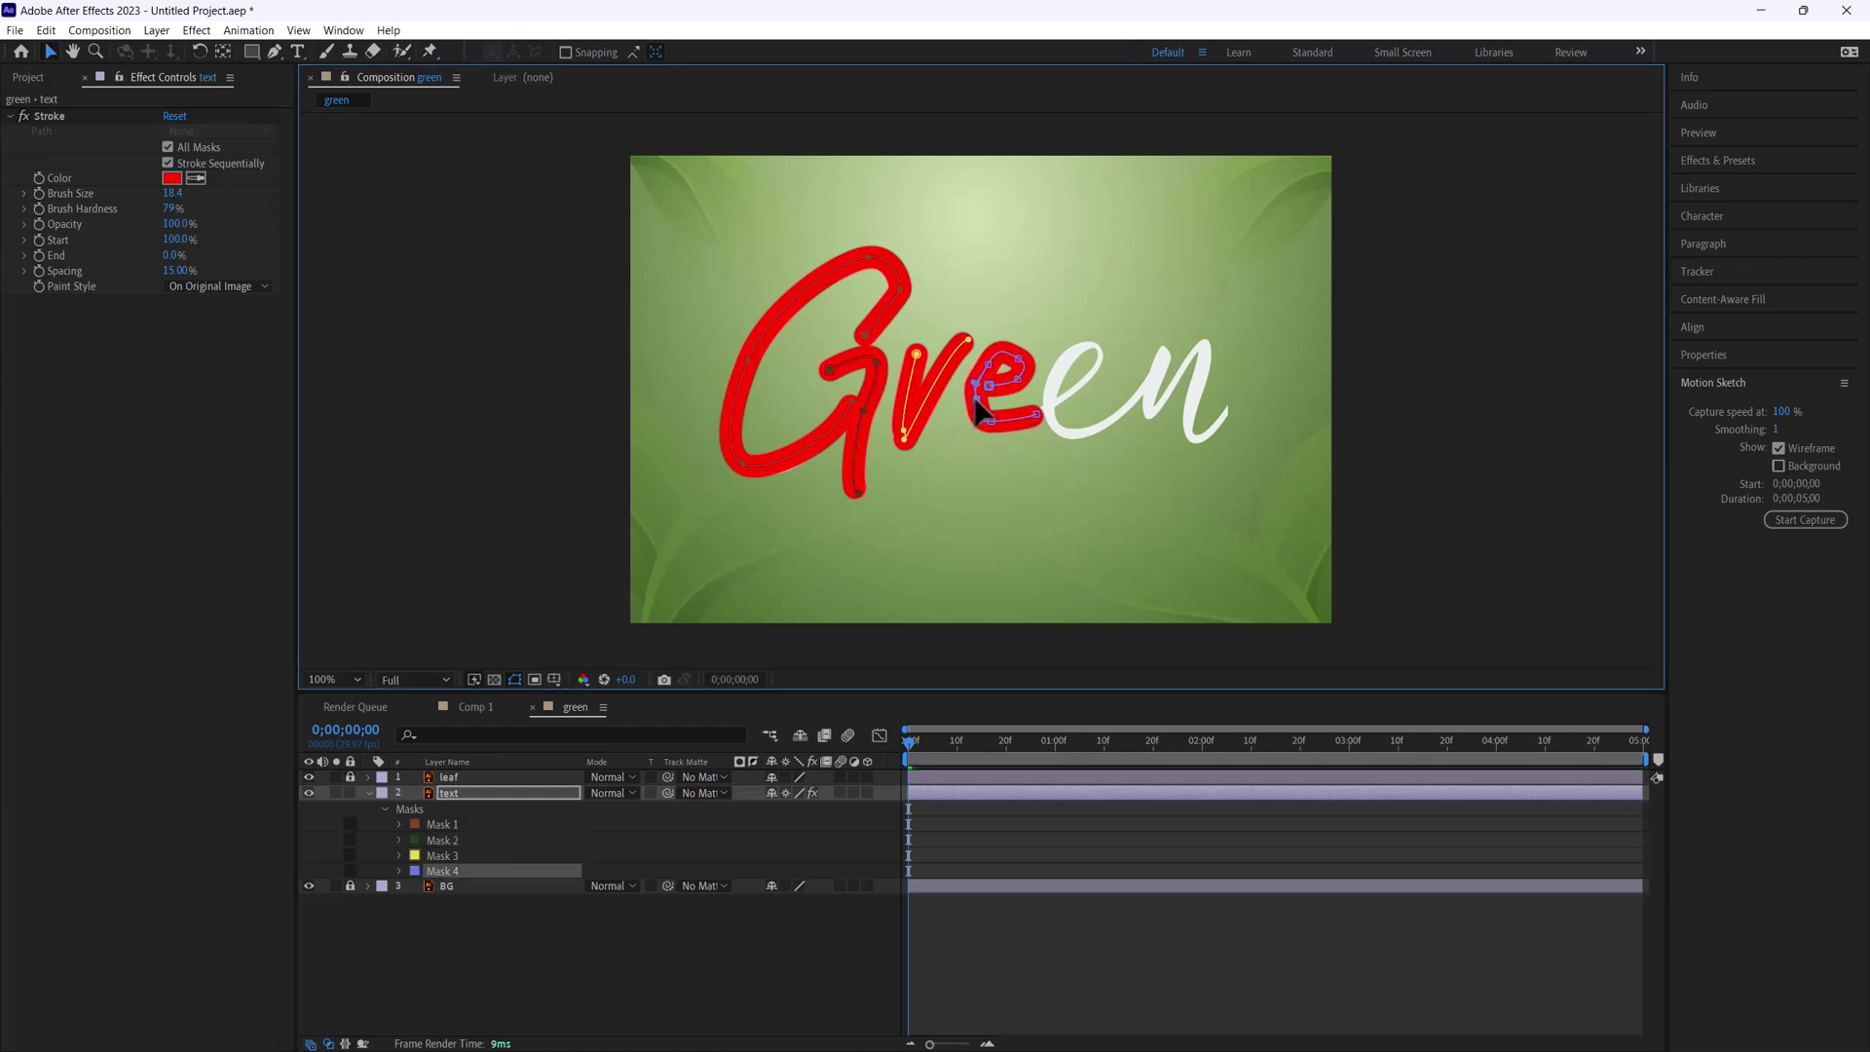
key("ctrl+z")
key("ctrl+z")
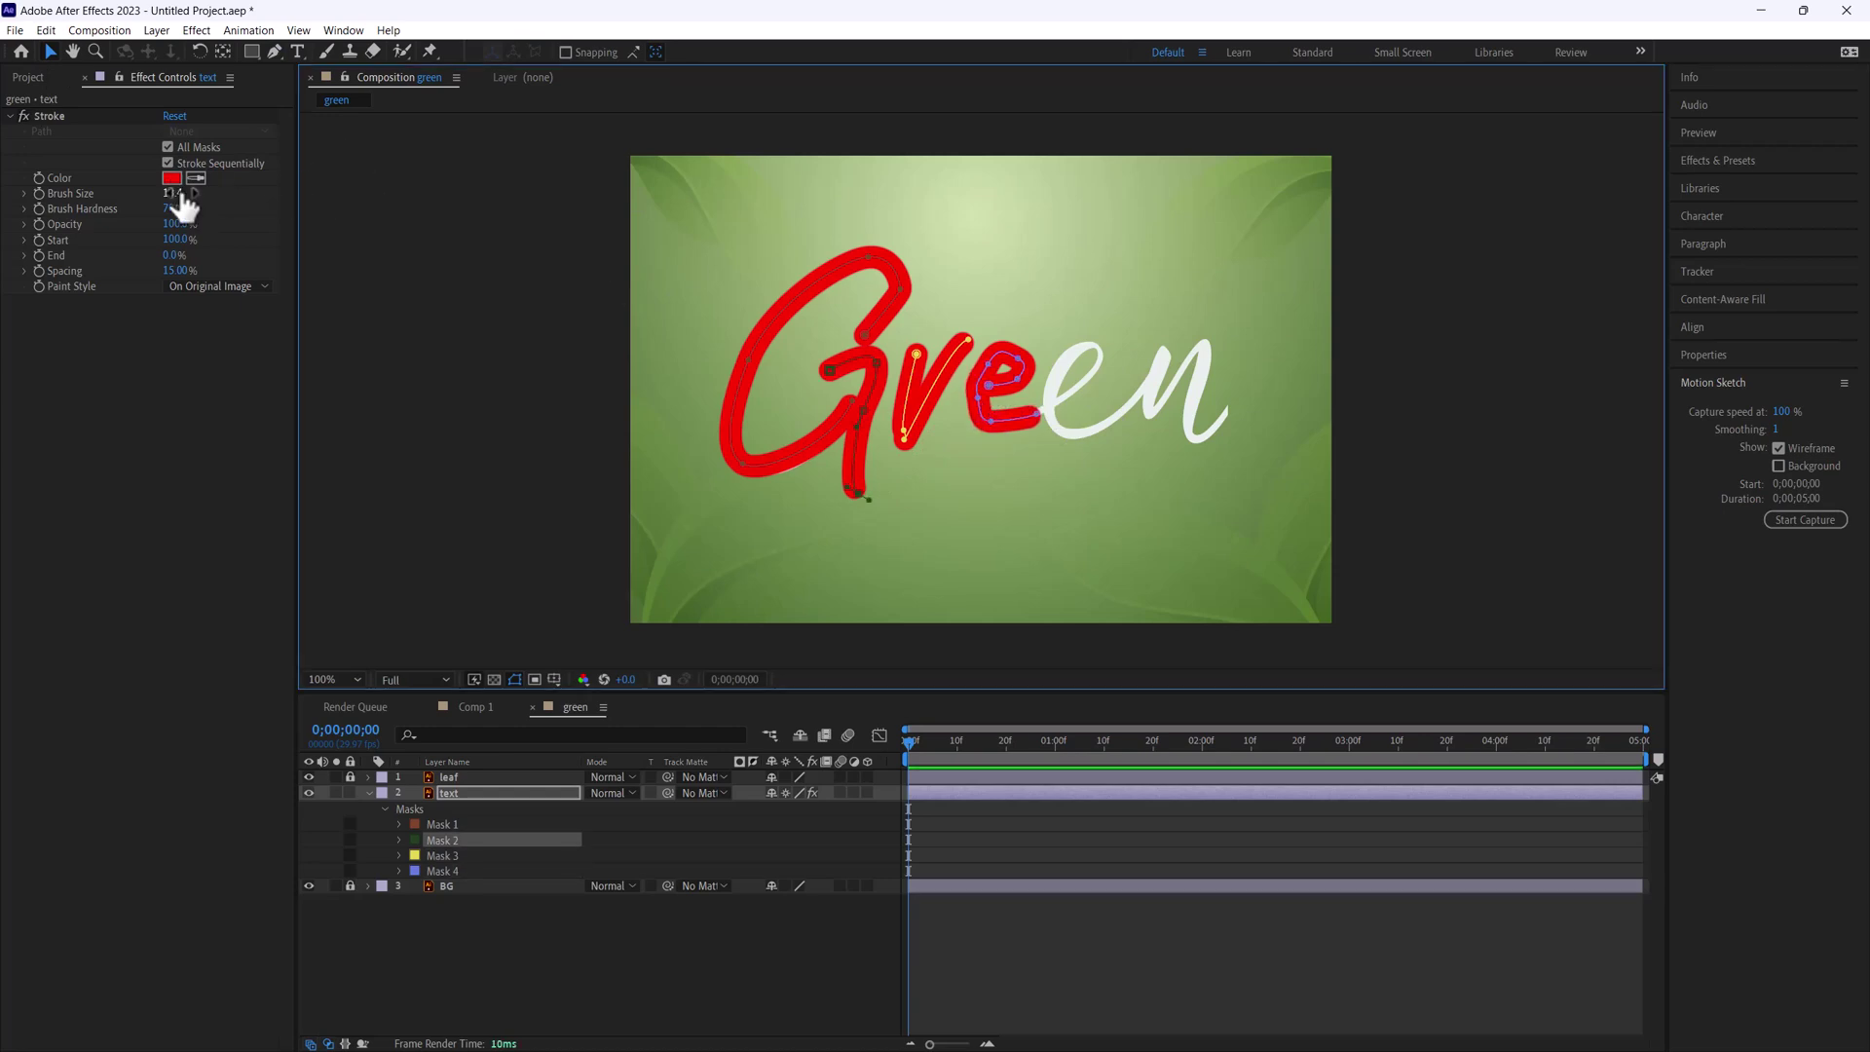
Set the Stroke's brush size to 15 and reshape the first e's path and the end of the G's outer curve to follow the letters.
left_click_drag(182, 196, 145, 193)
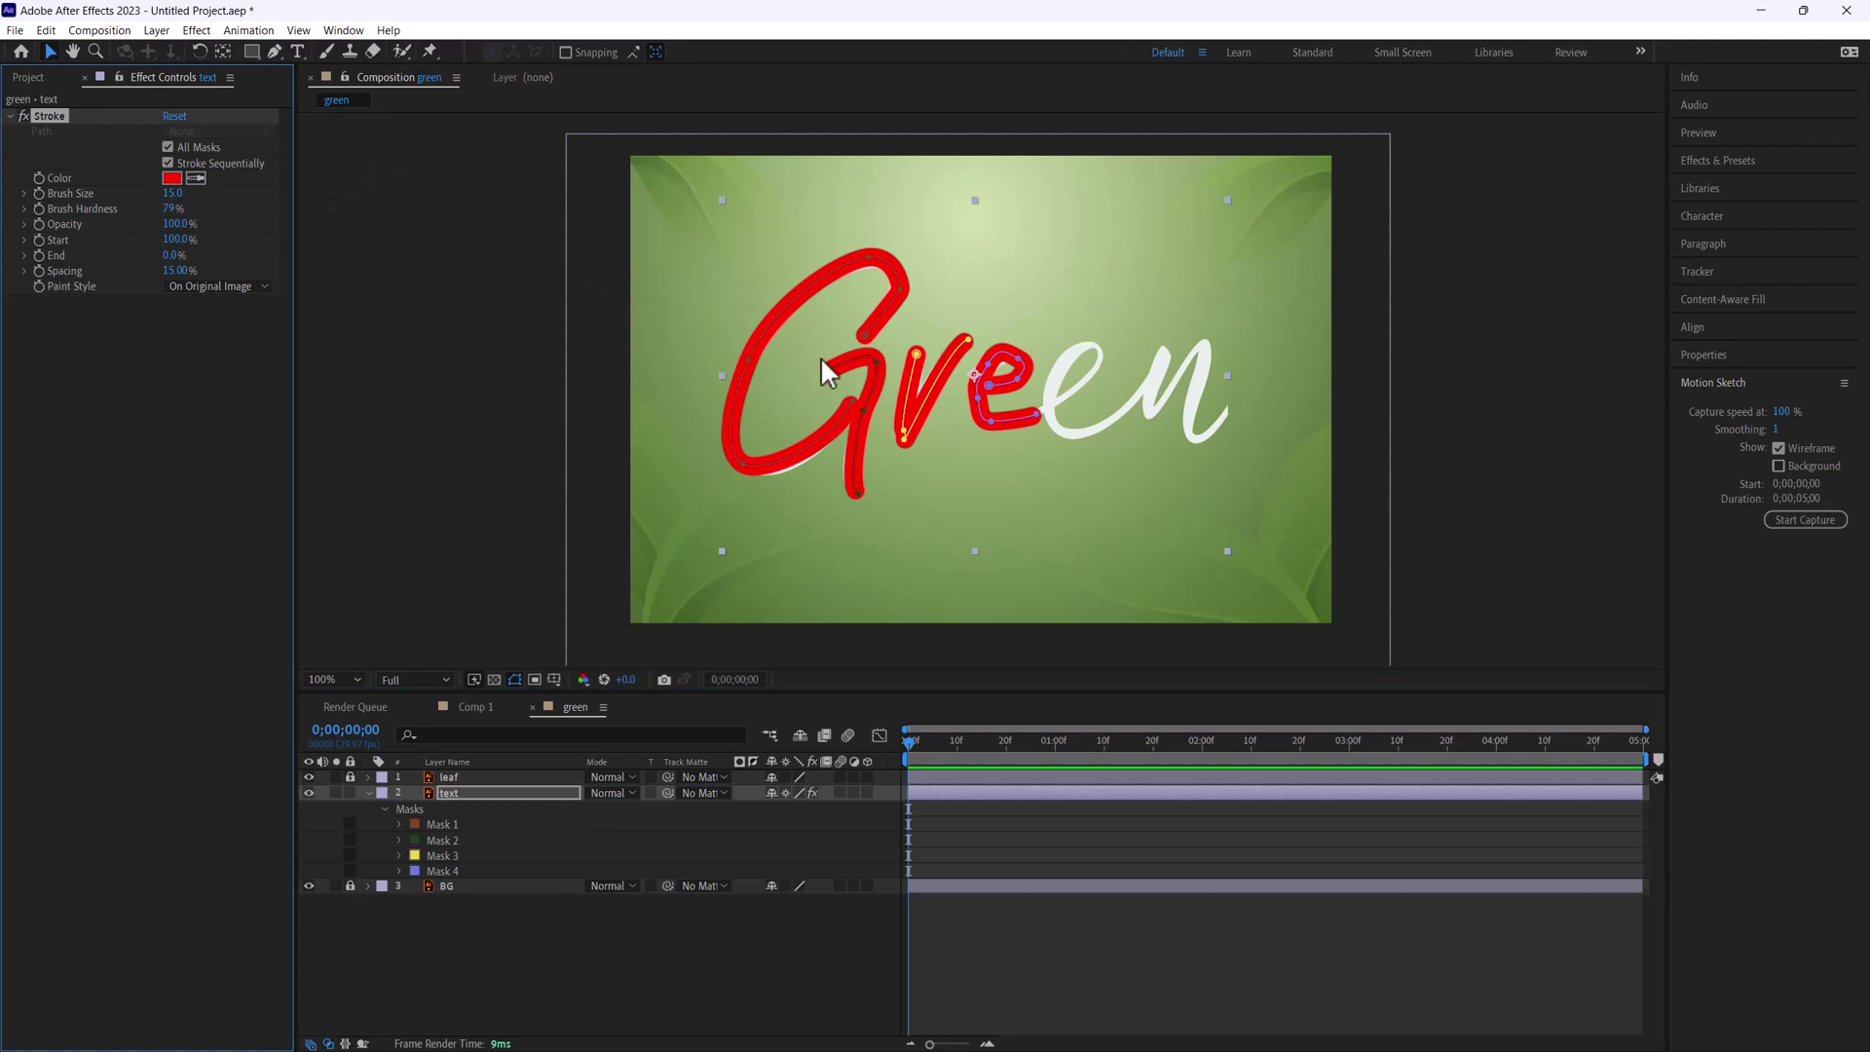
left_click(1019, 368)
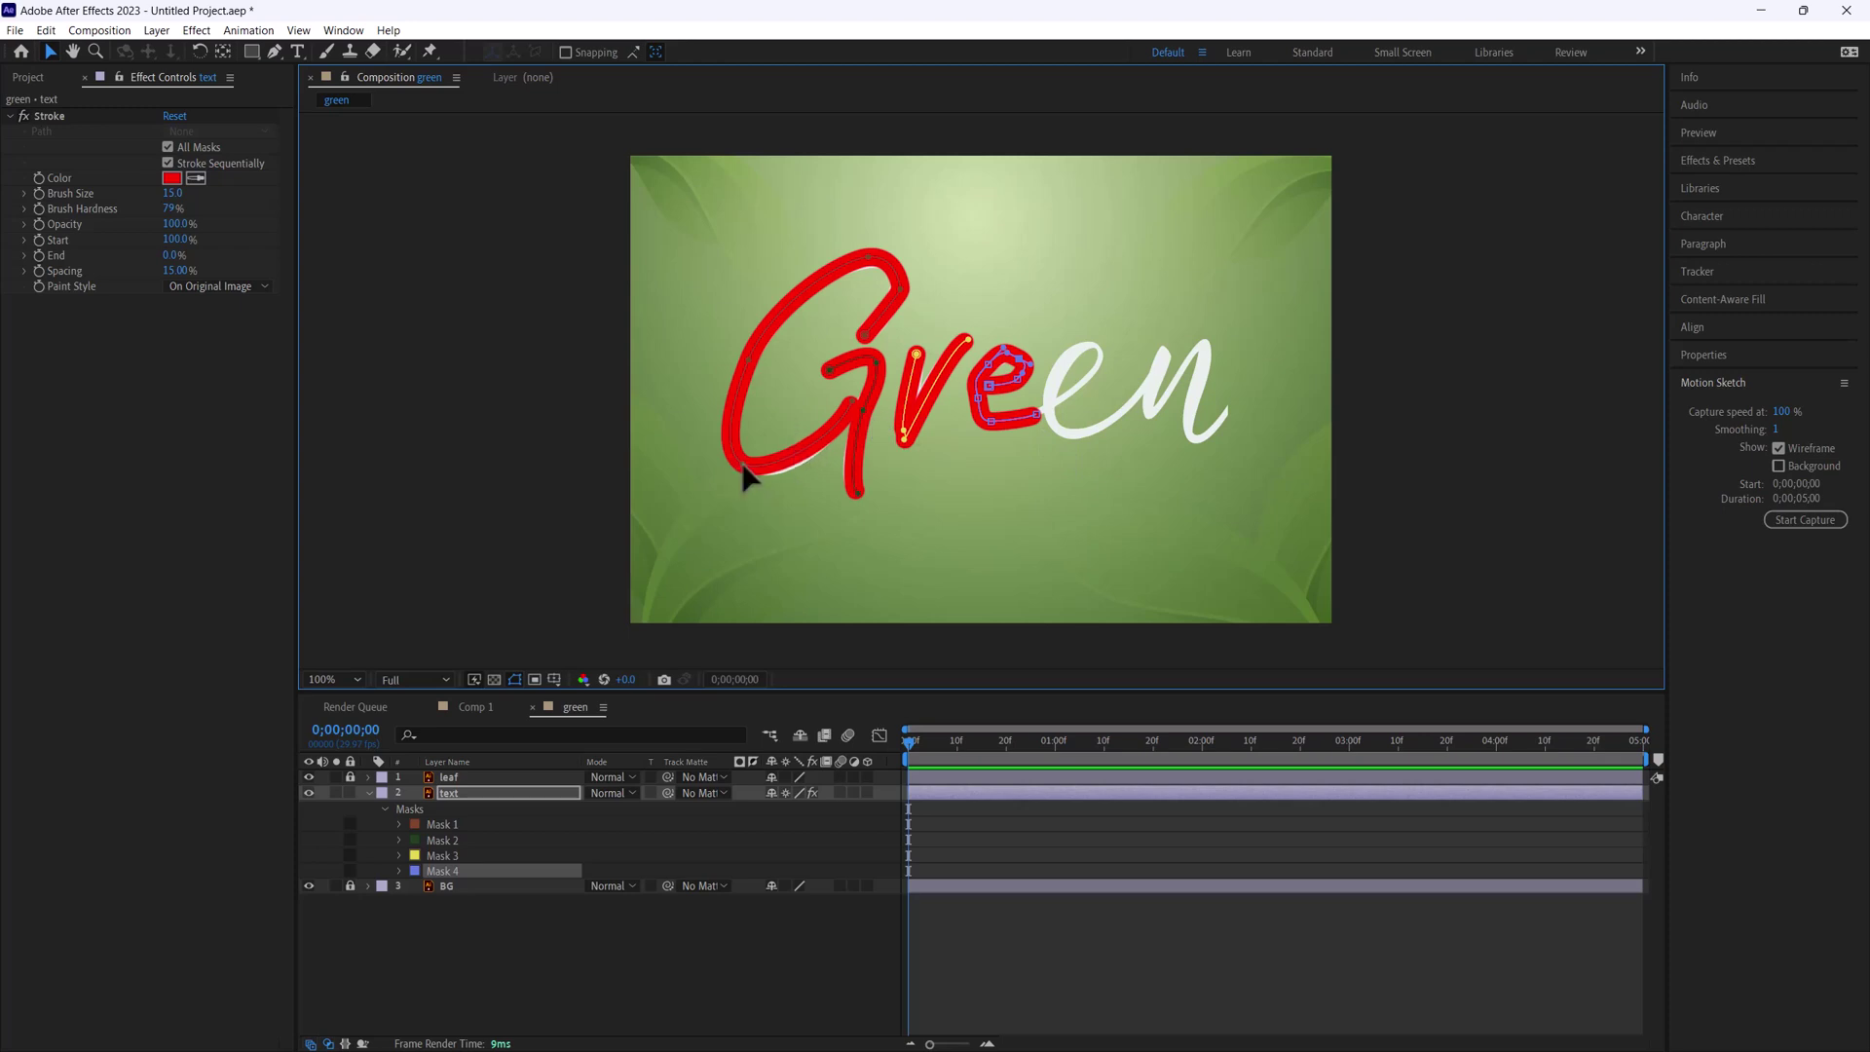
left_click(853, 420)
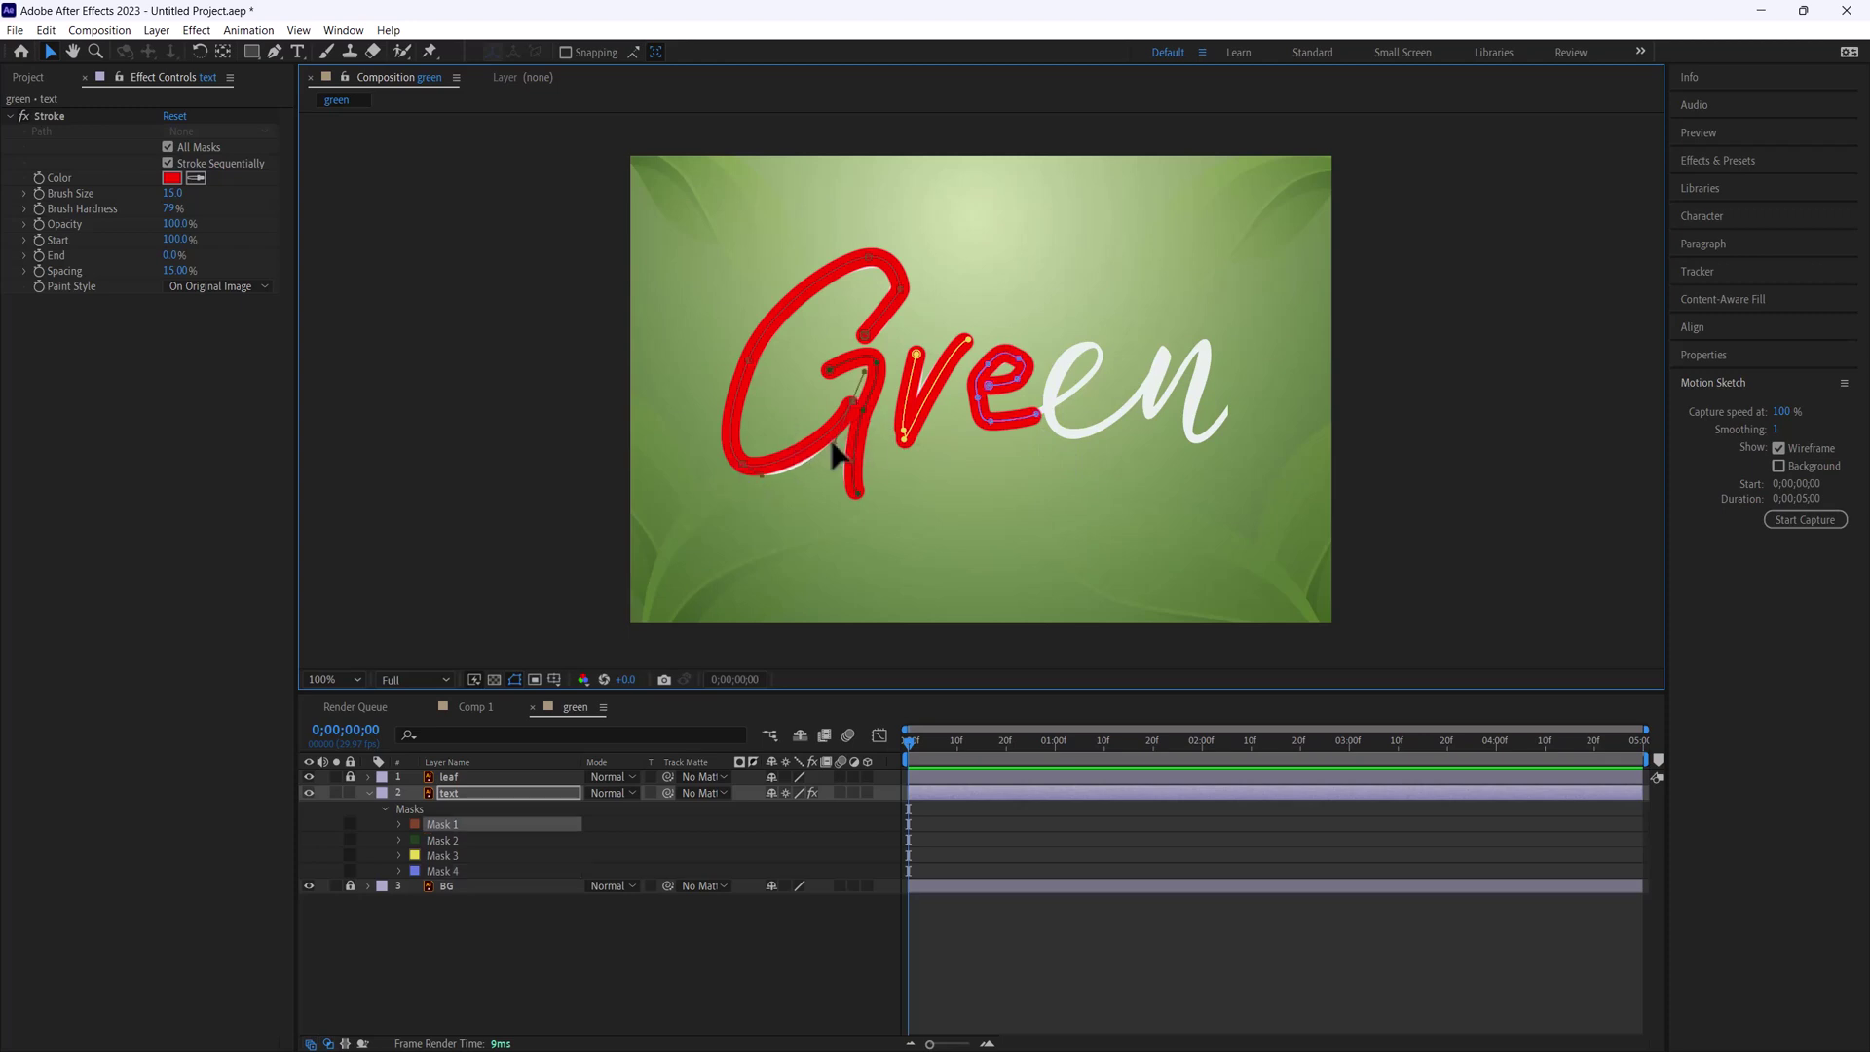
left_click_drag(834, 444, 835, 458)
Set the Stroke's paint style to Reveal Original Image and keyframe its Start at 0% at time 0;00;00;00.
left_click(248, 286)
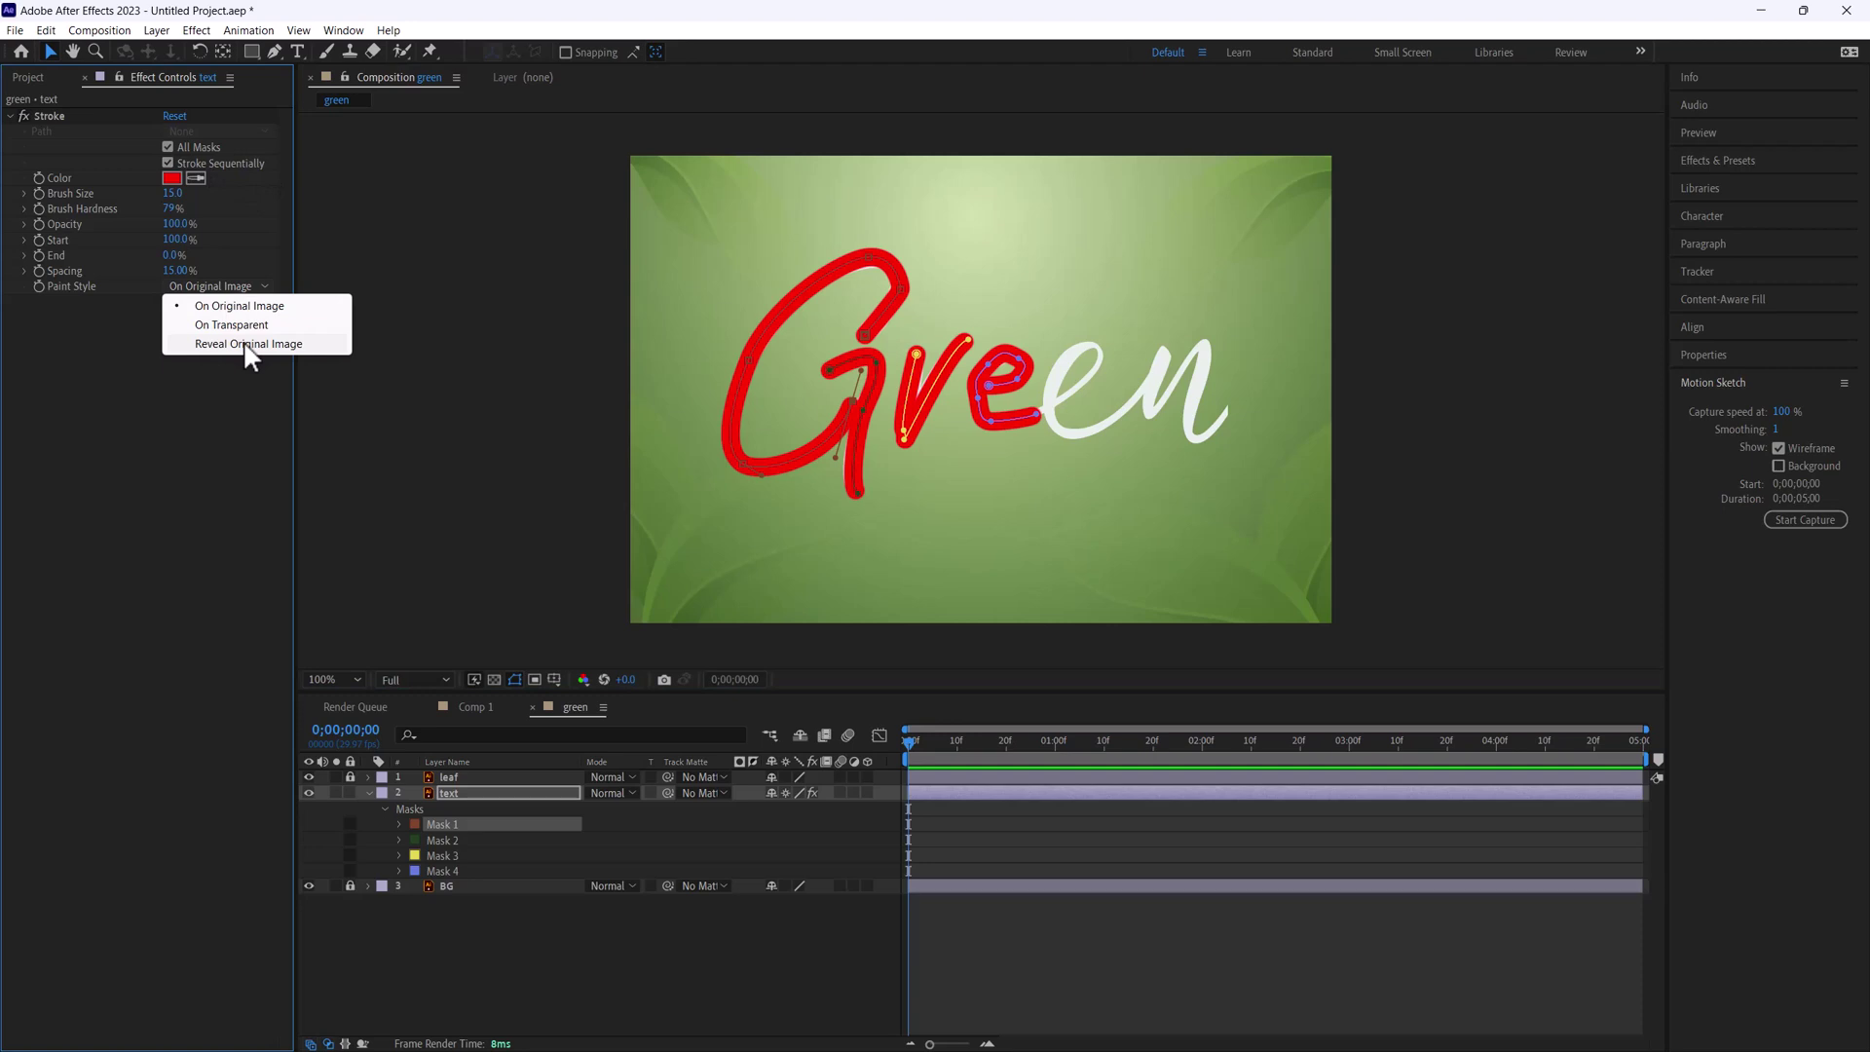
left_click(303, 343)
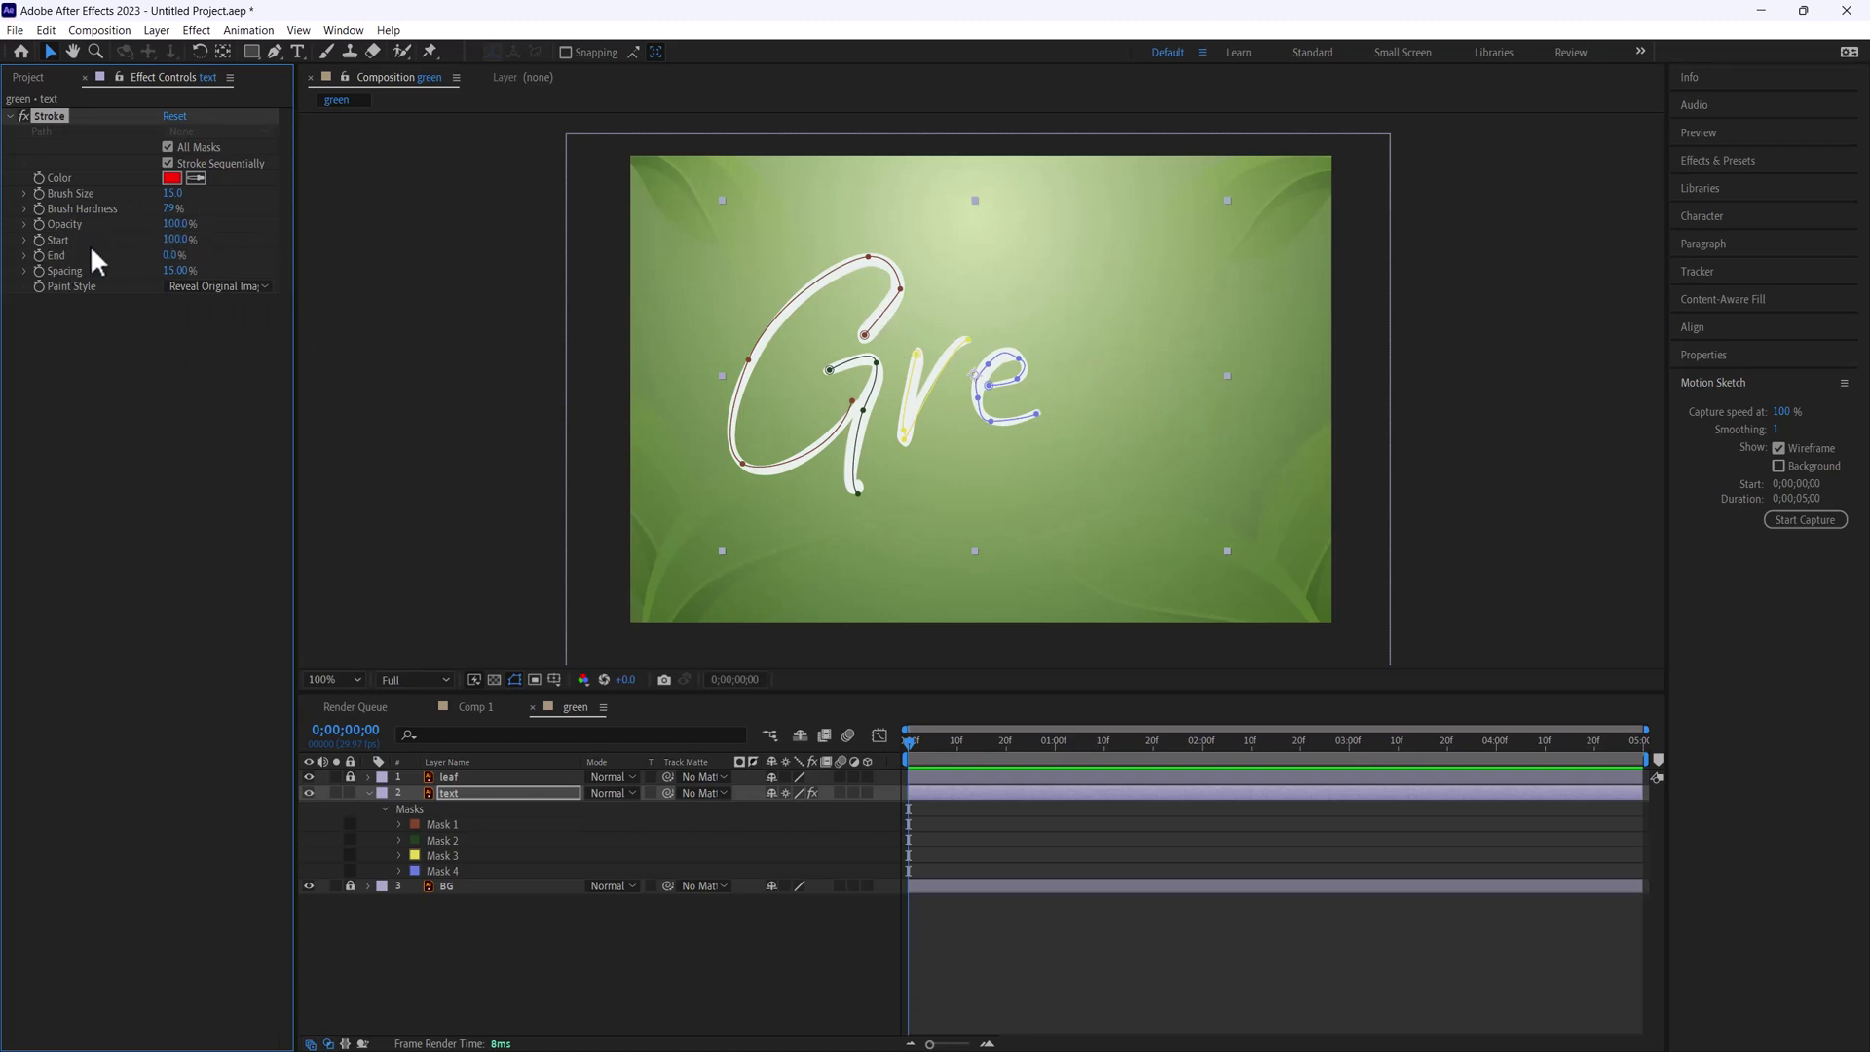
left_click_drag(175, 240, 25, 244)
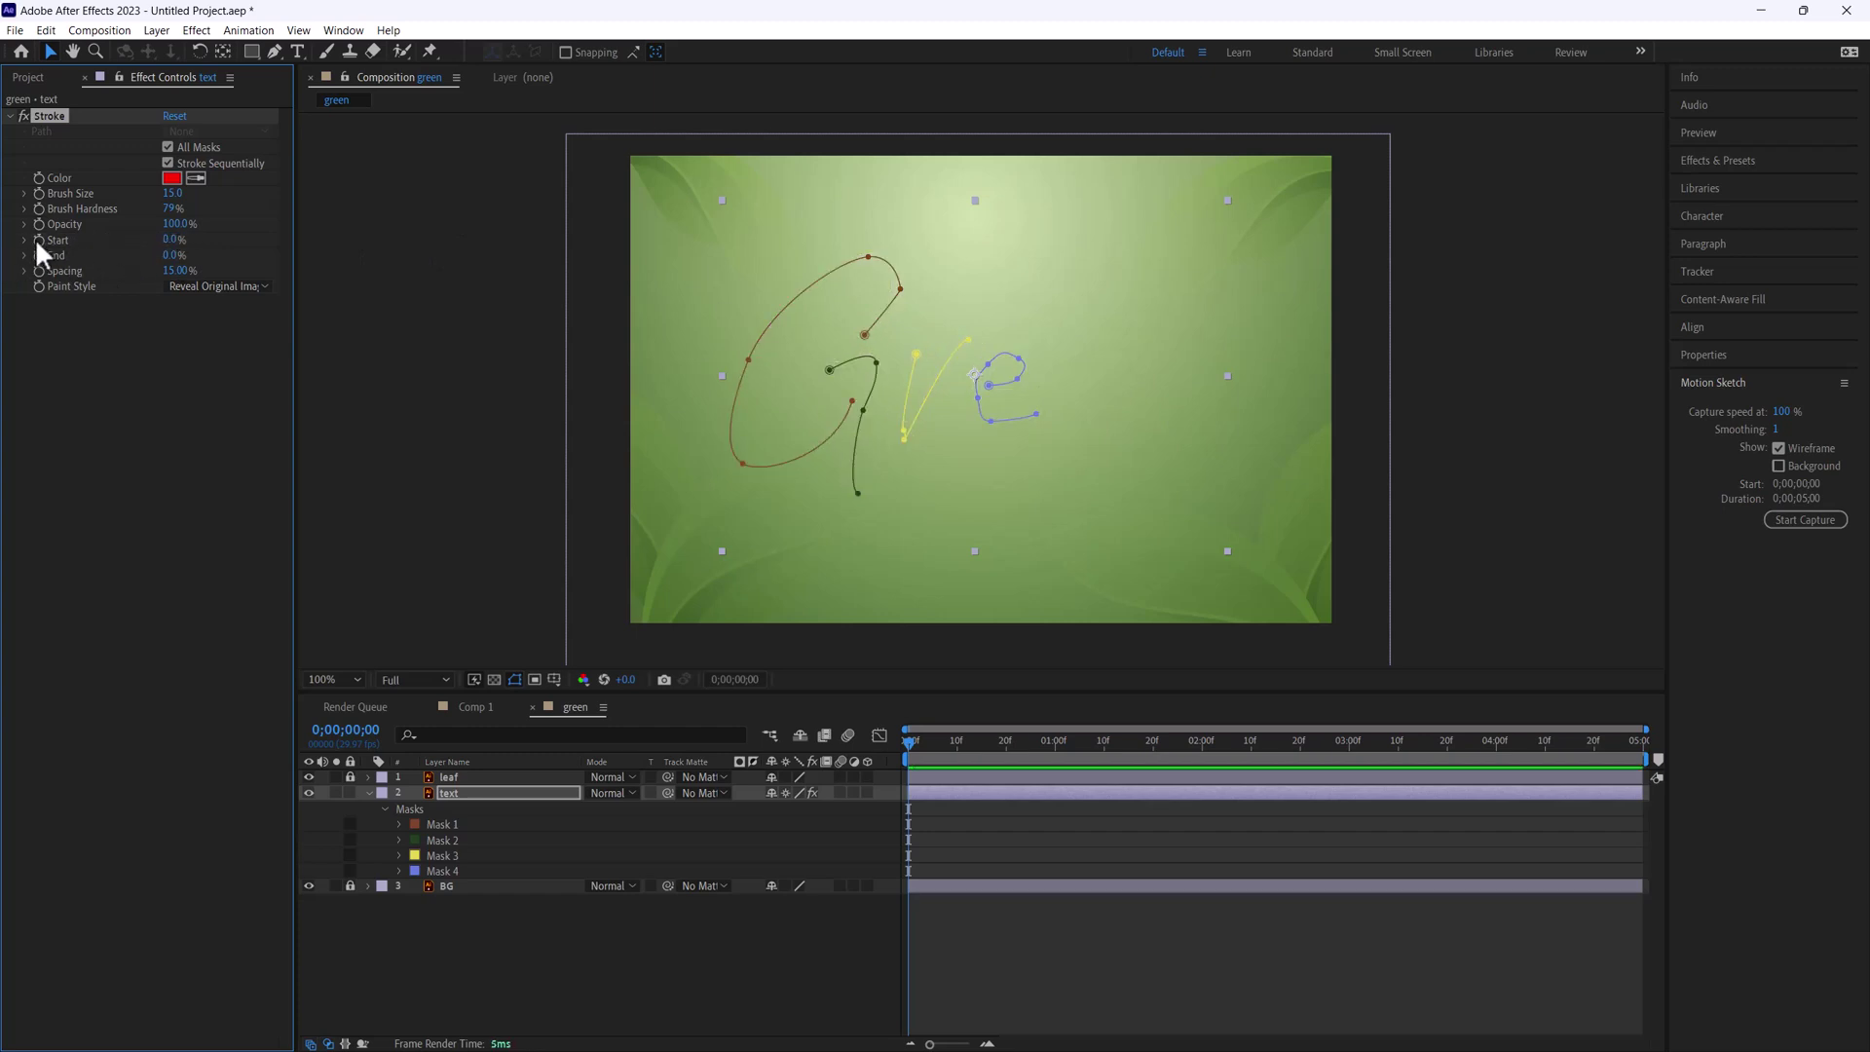
Keyframe the Stroke's Start at 100% at time 0;00;00;16 and show the text layer's keyframes in the timeline.
left_click_drag(913, 745, 989, 753)
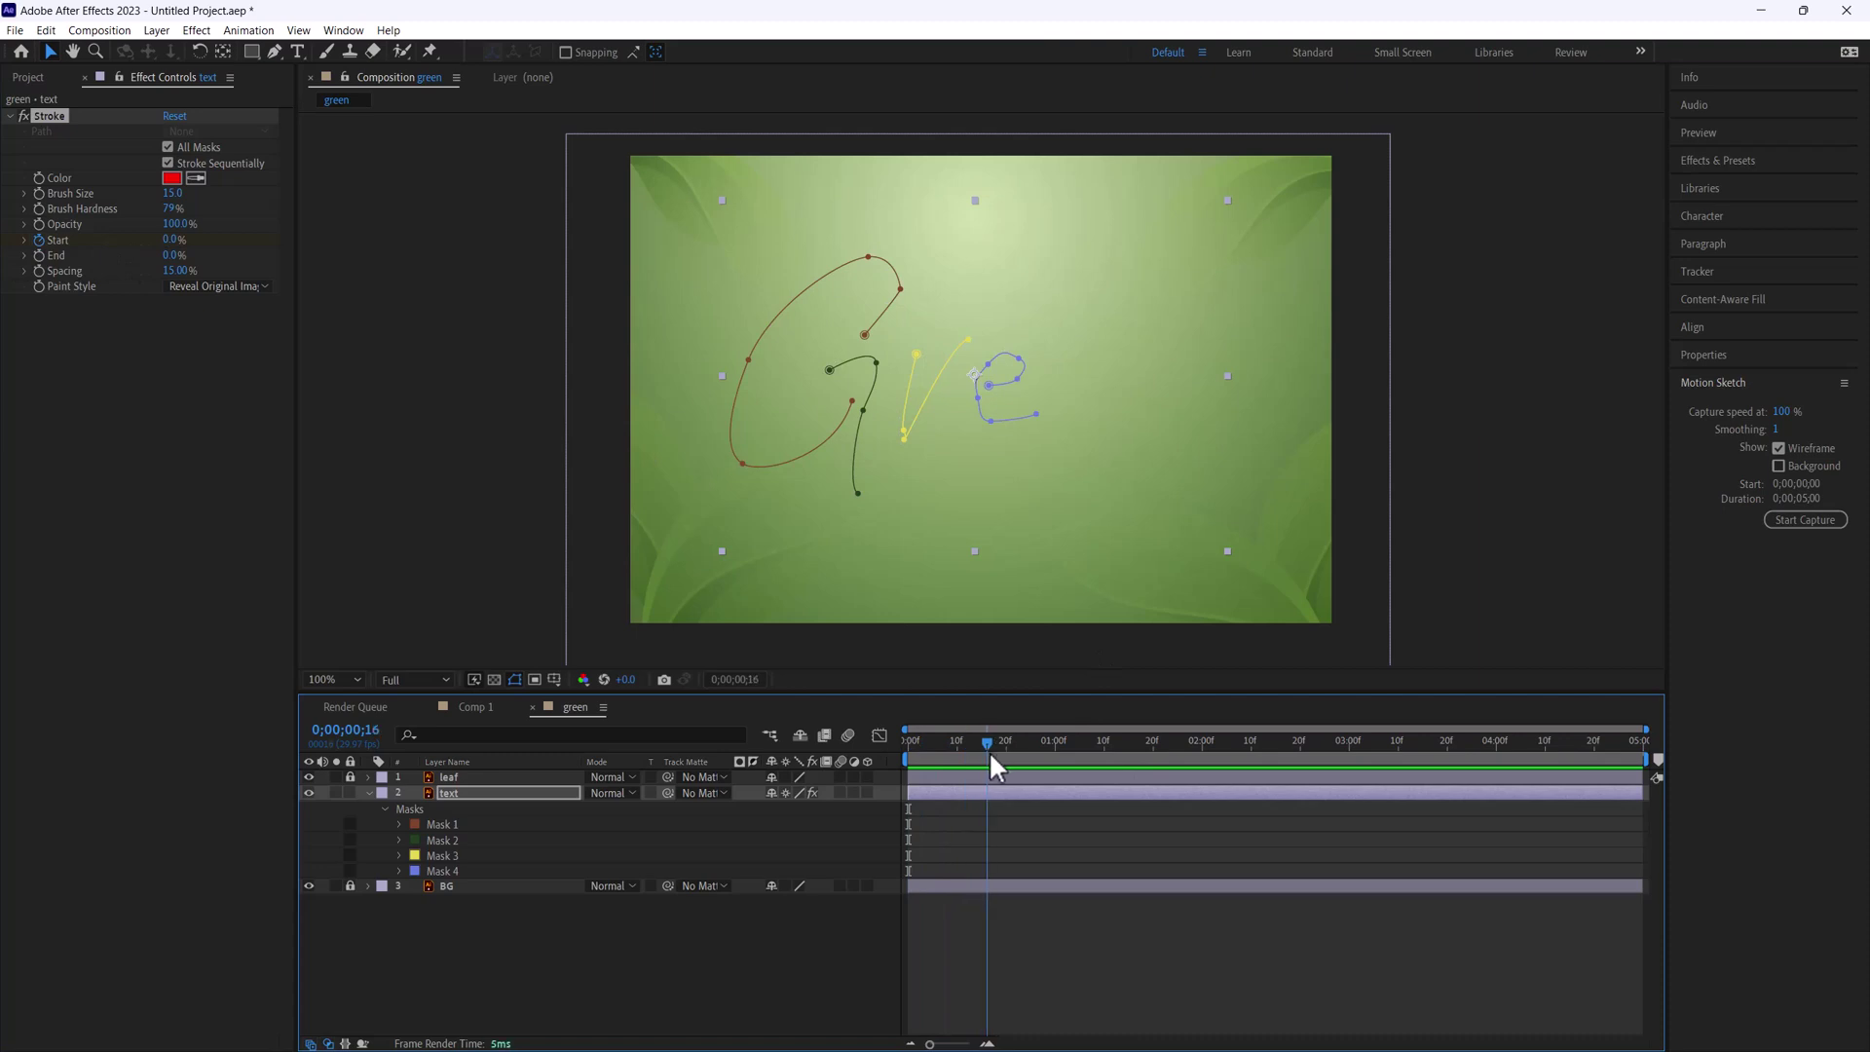
left_click_drag(173, 253, 282, 255)
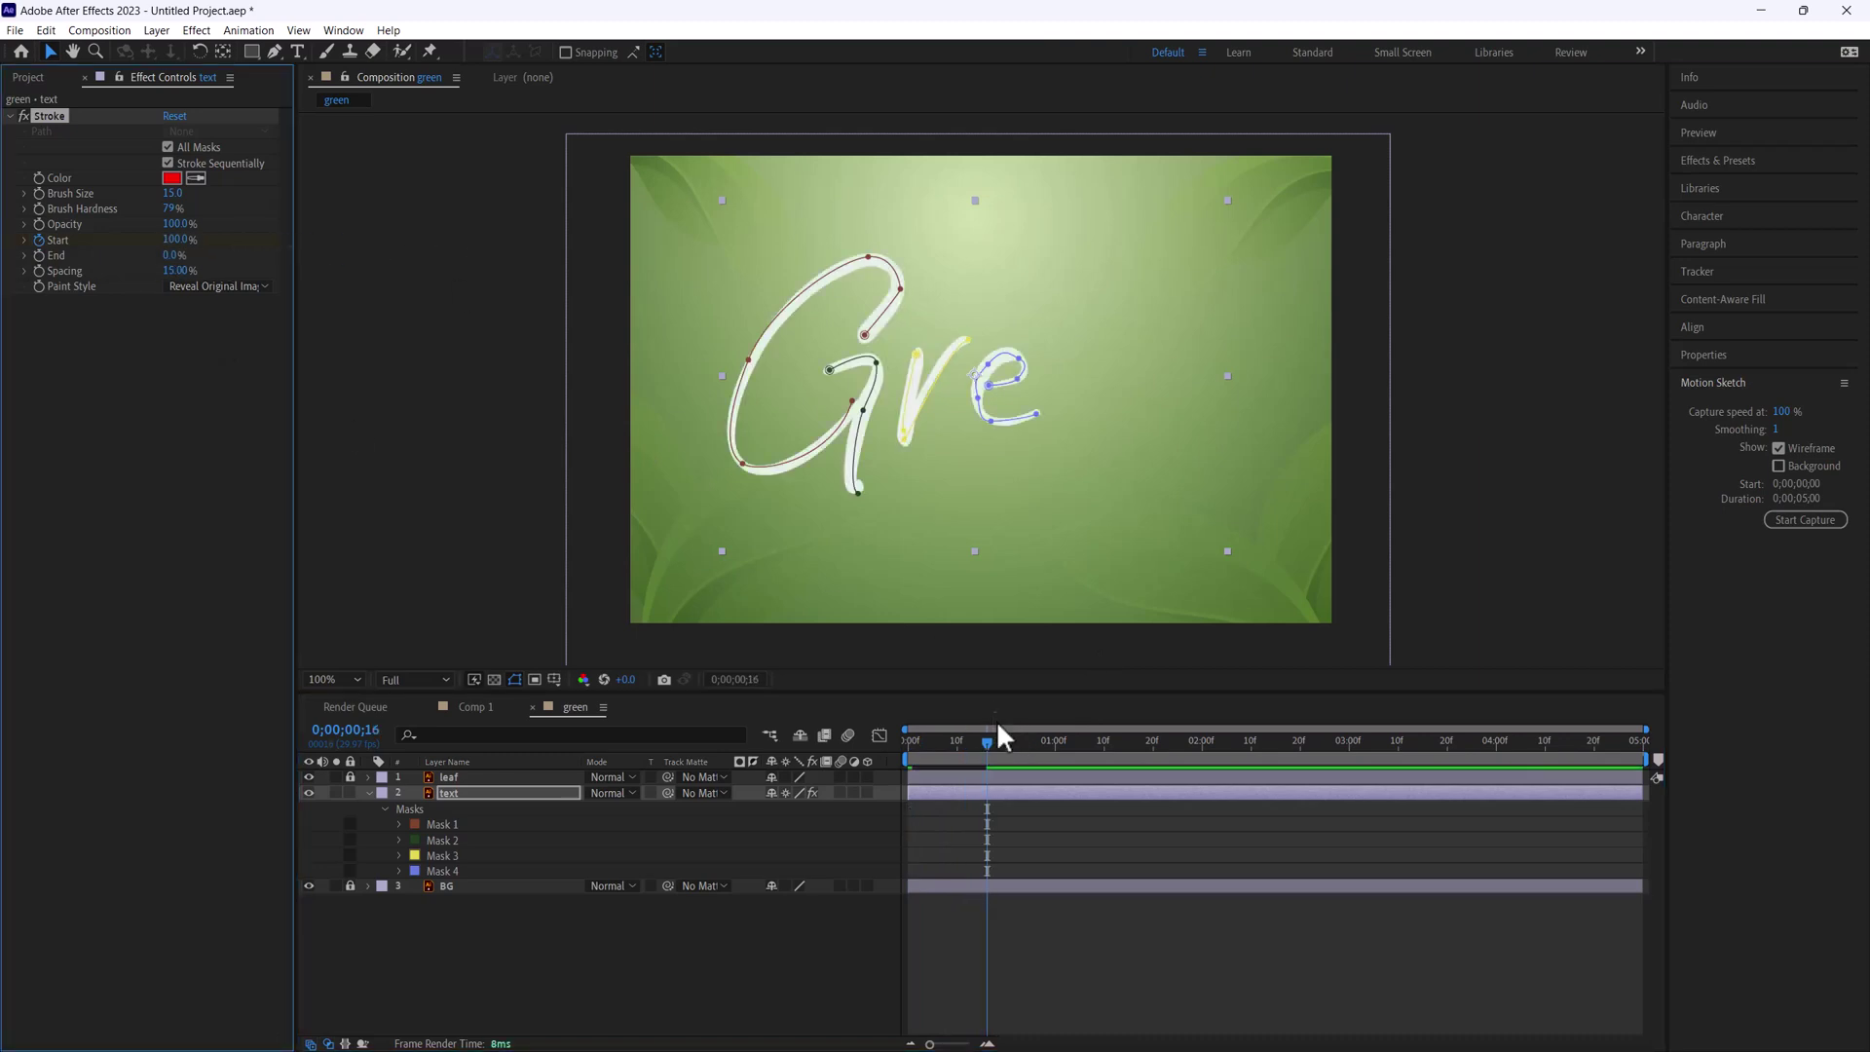
key("u")
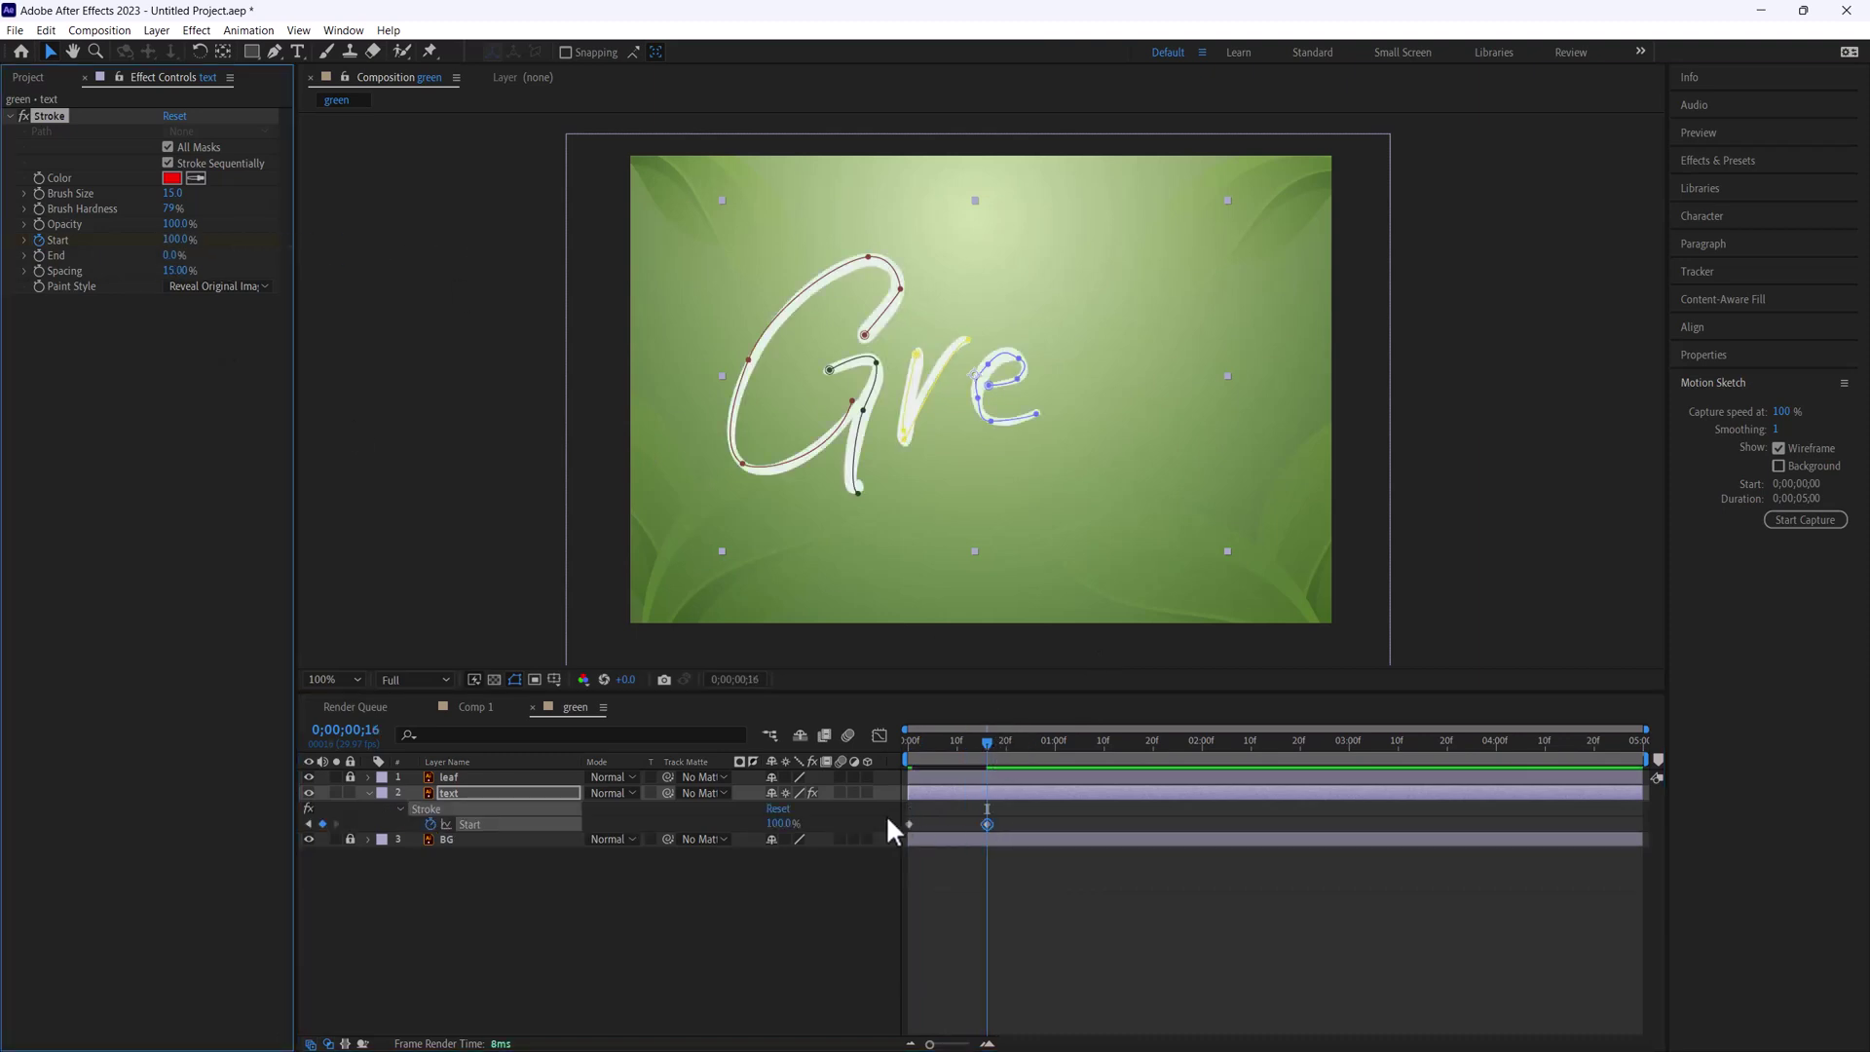
Play the handwriting reveal from the beginning of the composition to check how the letters draw on.
left_click_drag(980, 752, 823, 757)
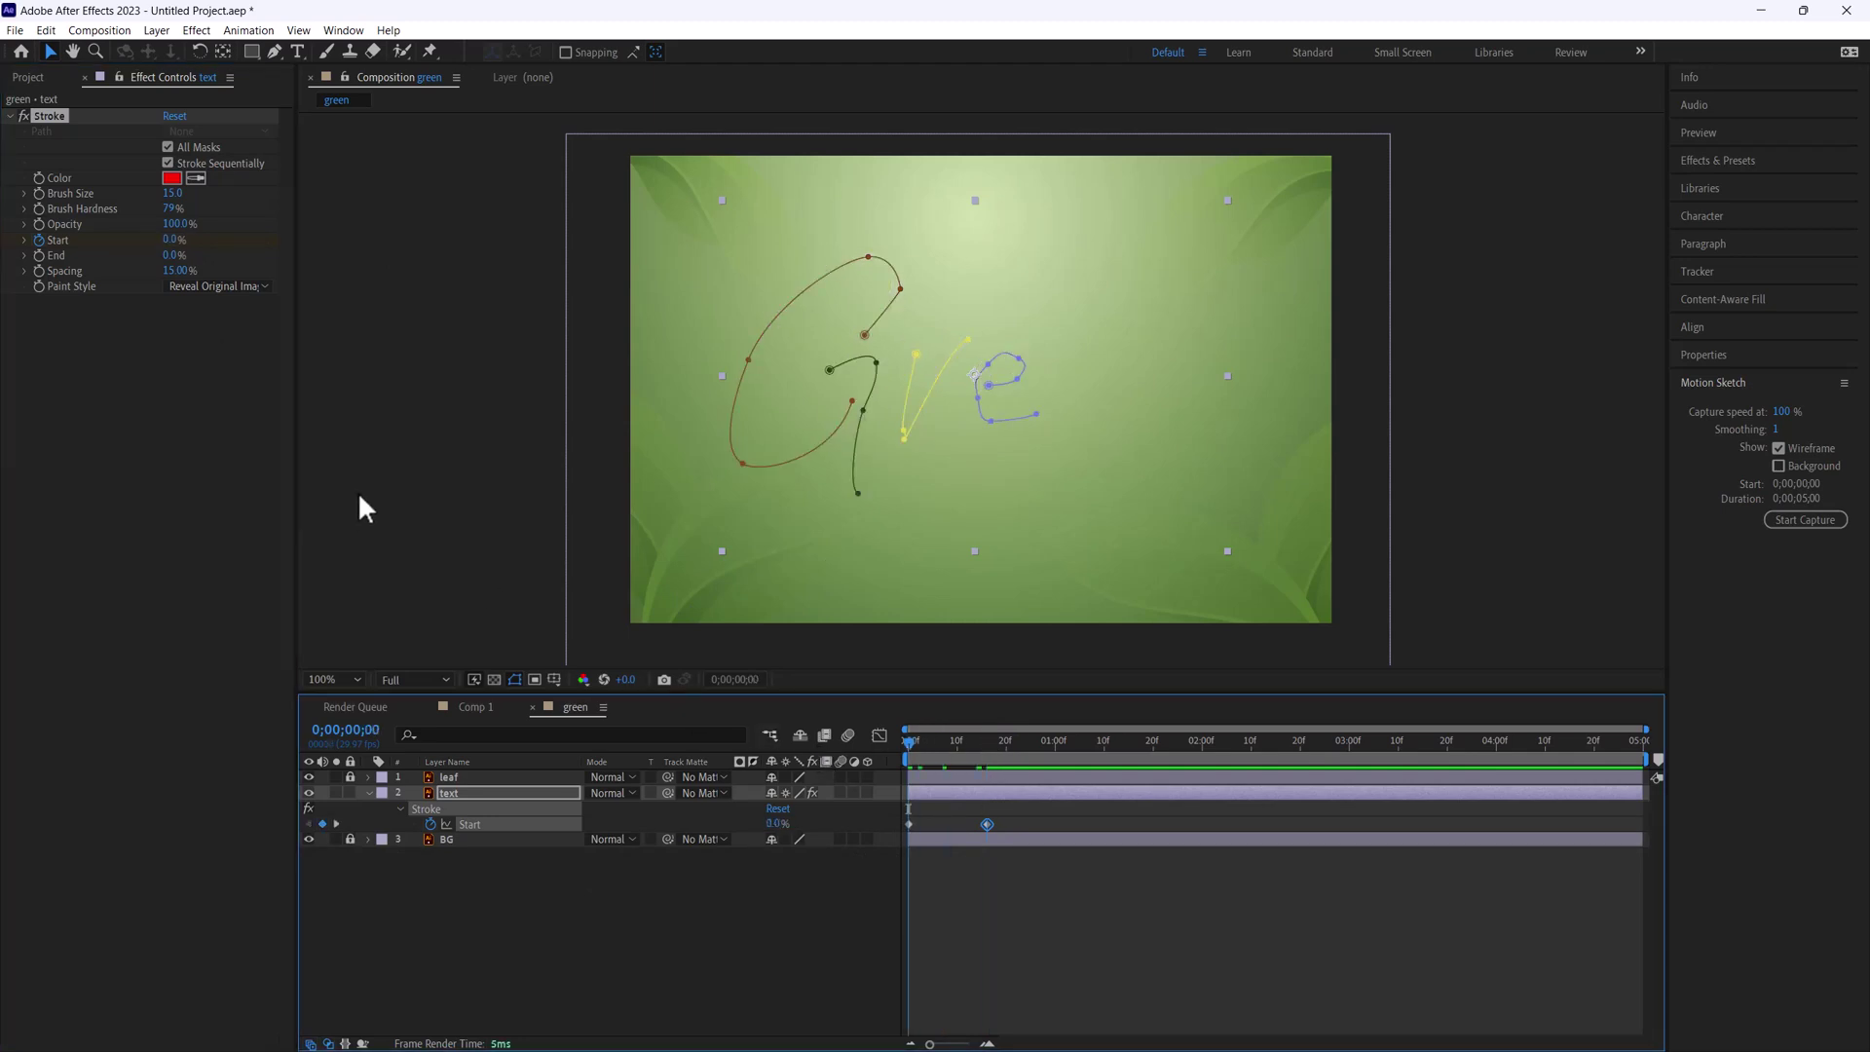
left_click(401, 495)
key("space")
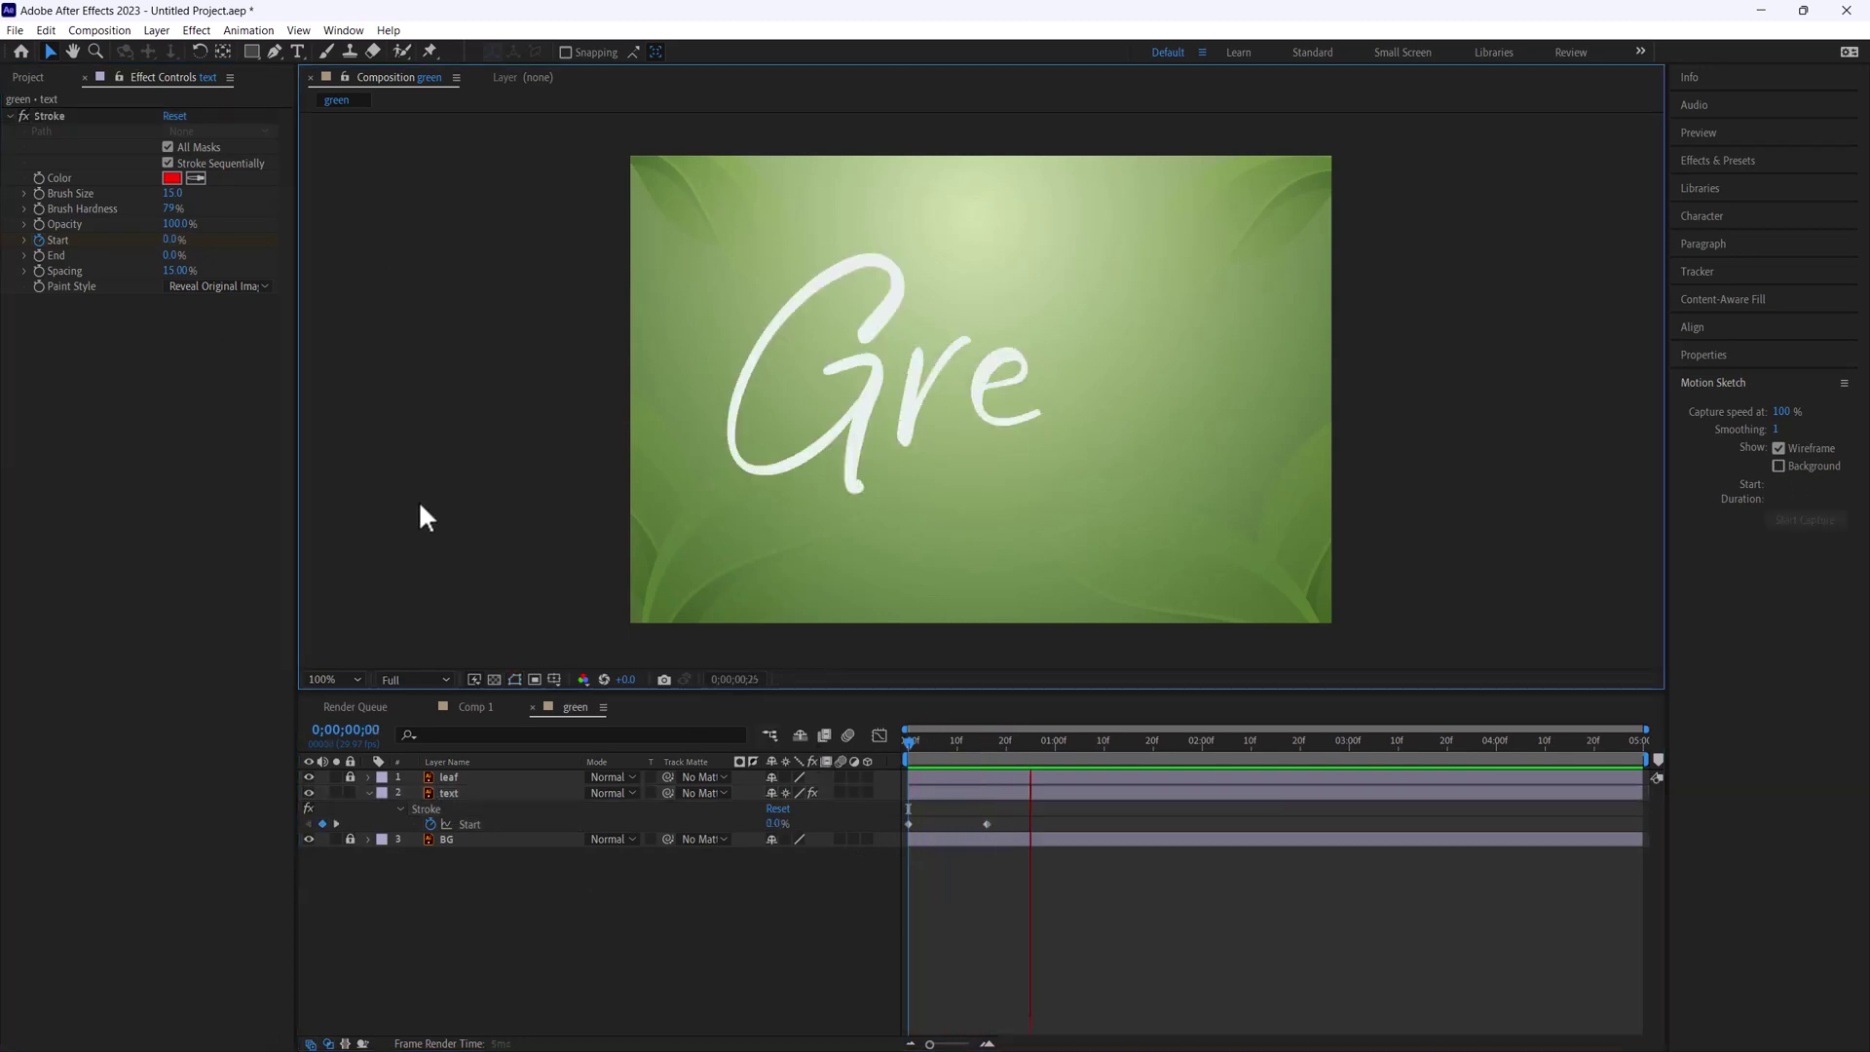
key("space")
At time 0;00;00;09, set the Stroke's paint style to On Original Image to expose the mask paths over the lettering.
mouse_move(1072, 746)
left_mouse_down()
mouse_move(914, 742)
mouse_move(951, 742)
left_mouse_up()
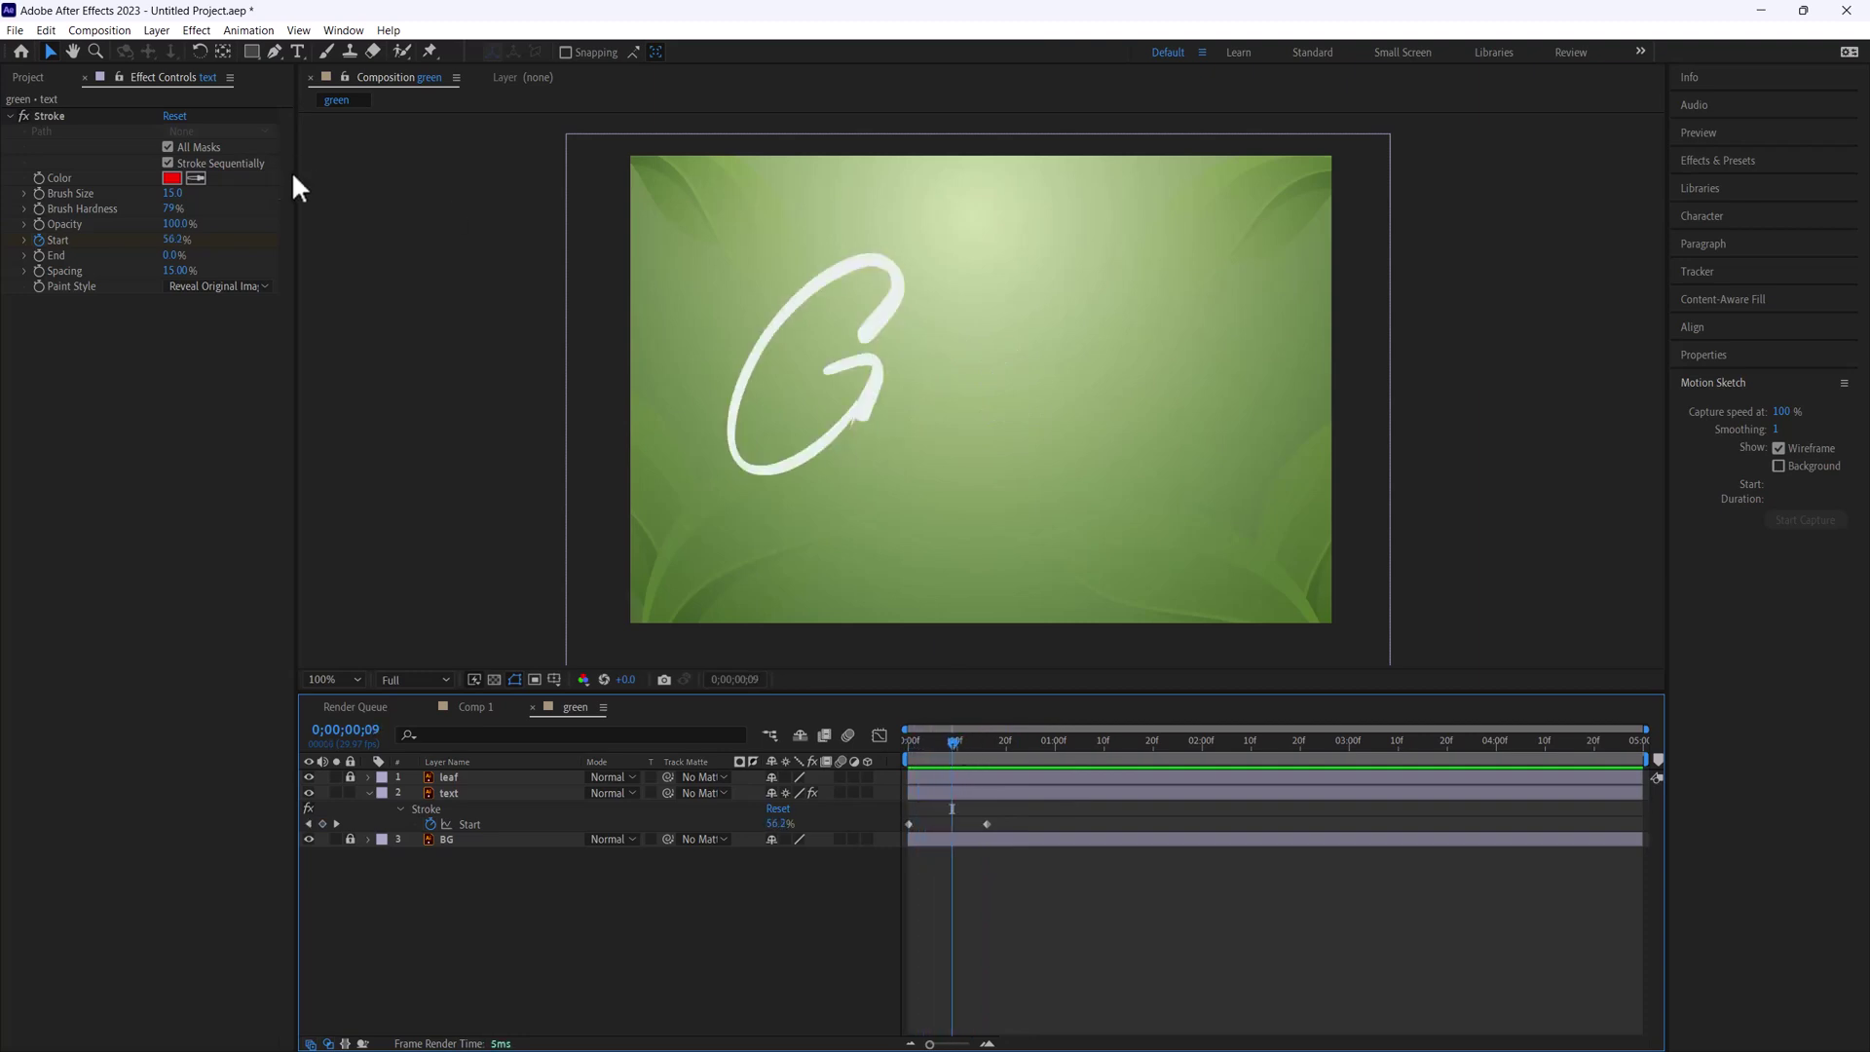
left_click(218, 286)
left_click(220, 306)
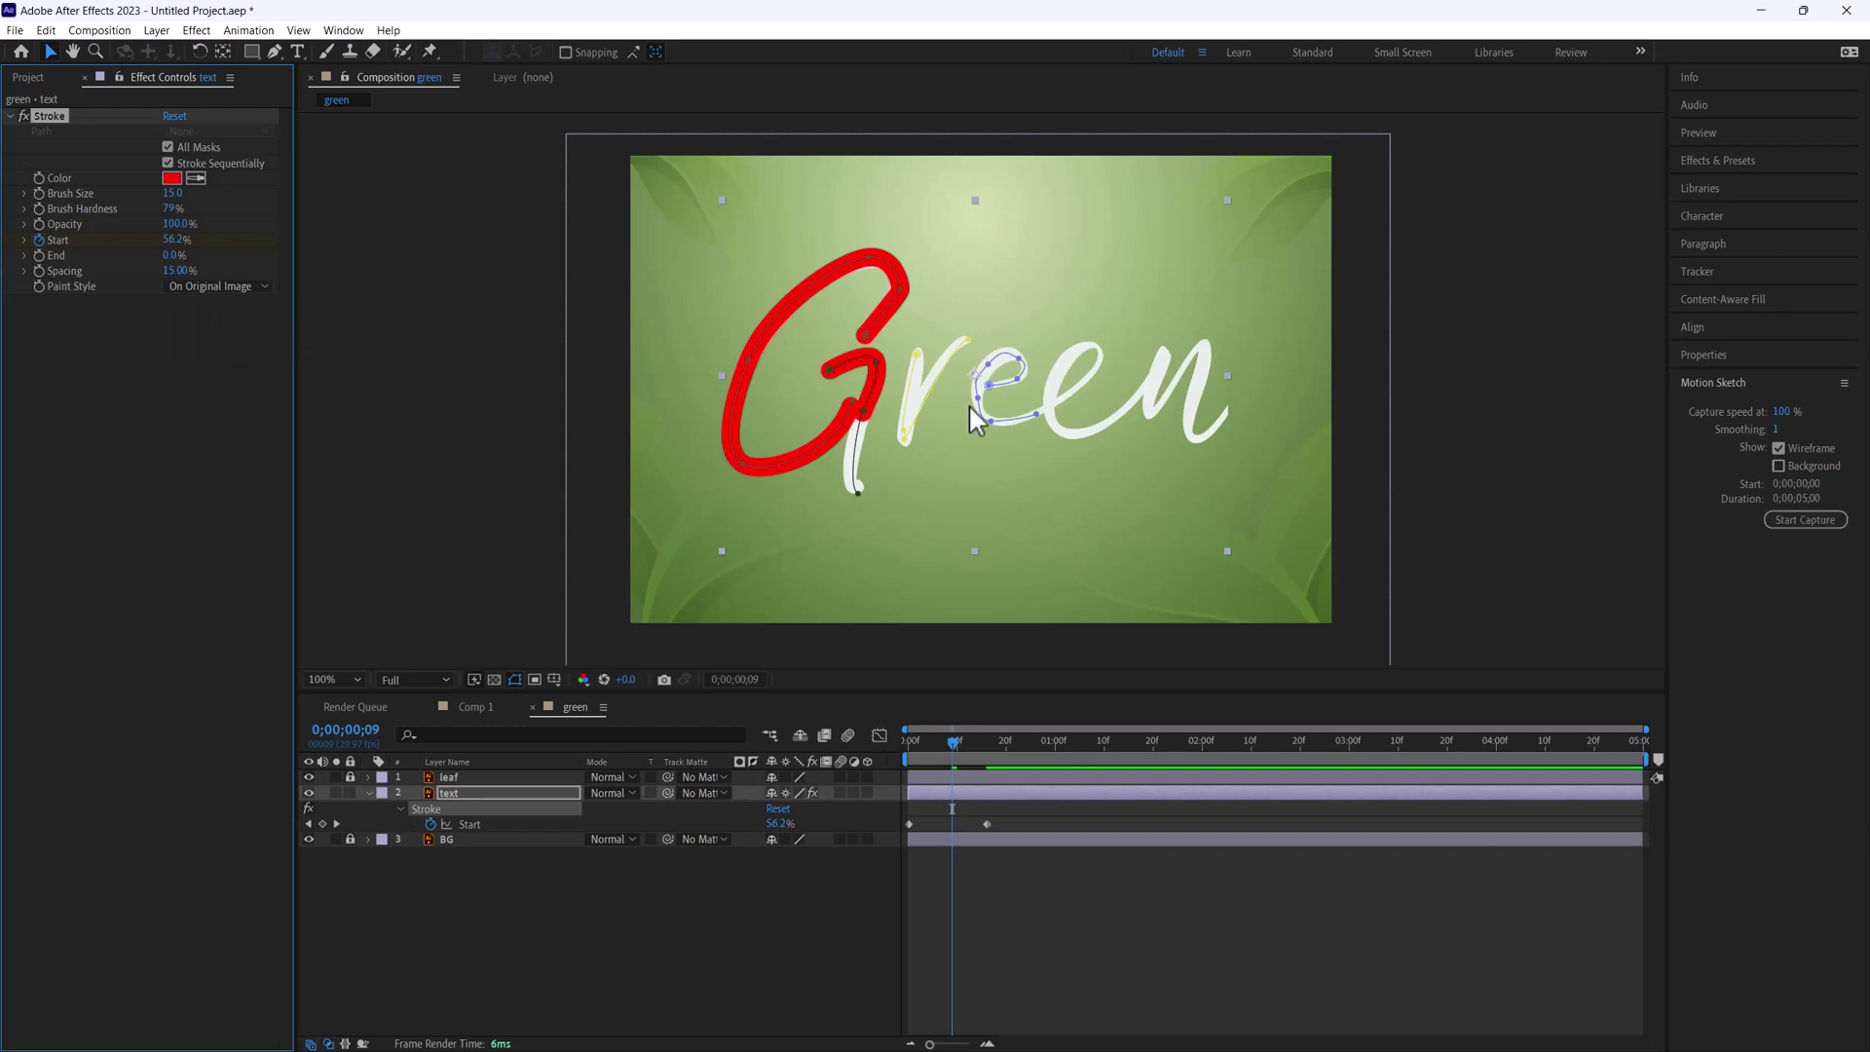
Adjust the G stem's mask path where it meets the outer curve, and return the Stroke's paint style to Reveal Original Image.
left_click(855, 410)
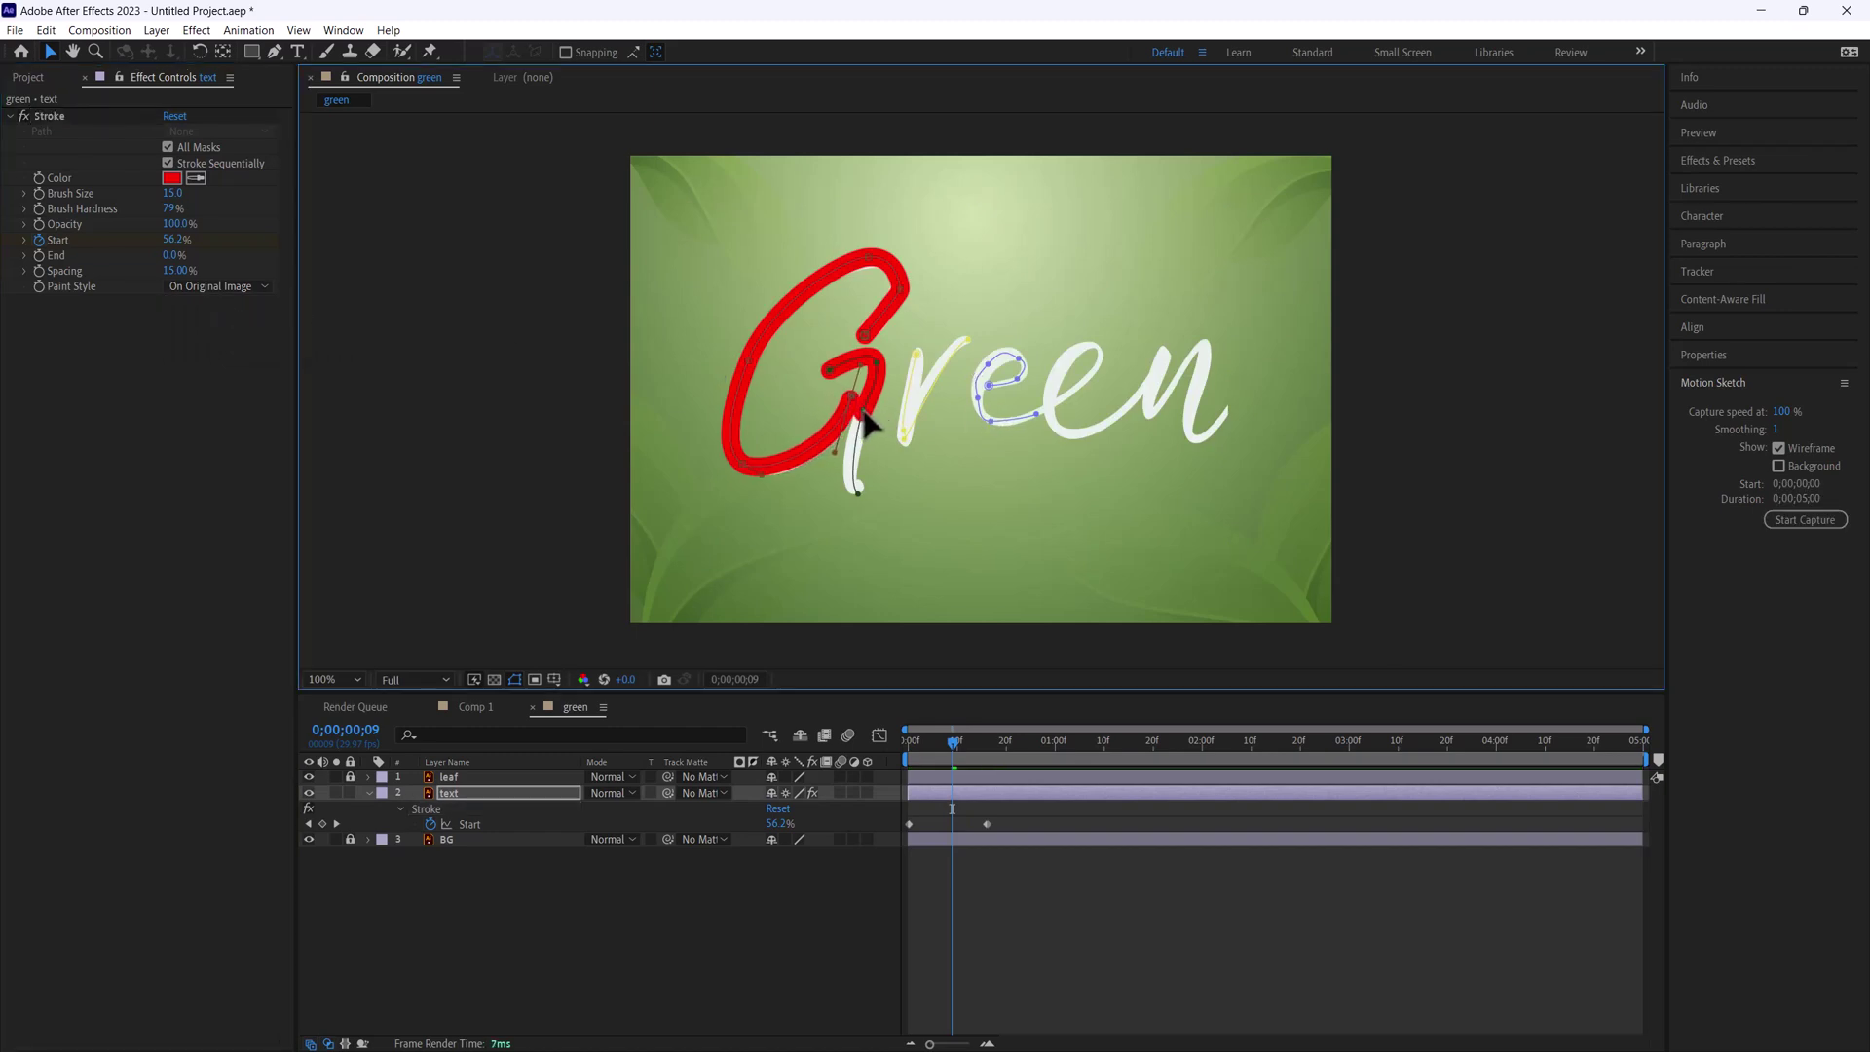
left_click_drag(862, 410, 859, 412)
right_click(860, 419)
key("Escape")
left_click(261, 286)
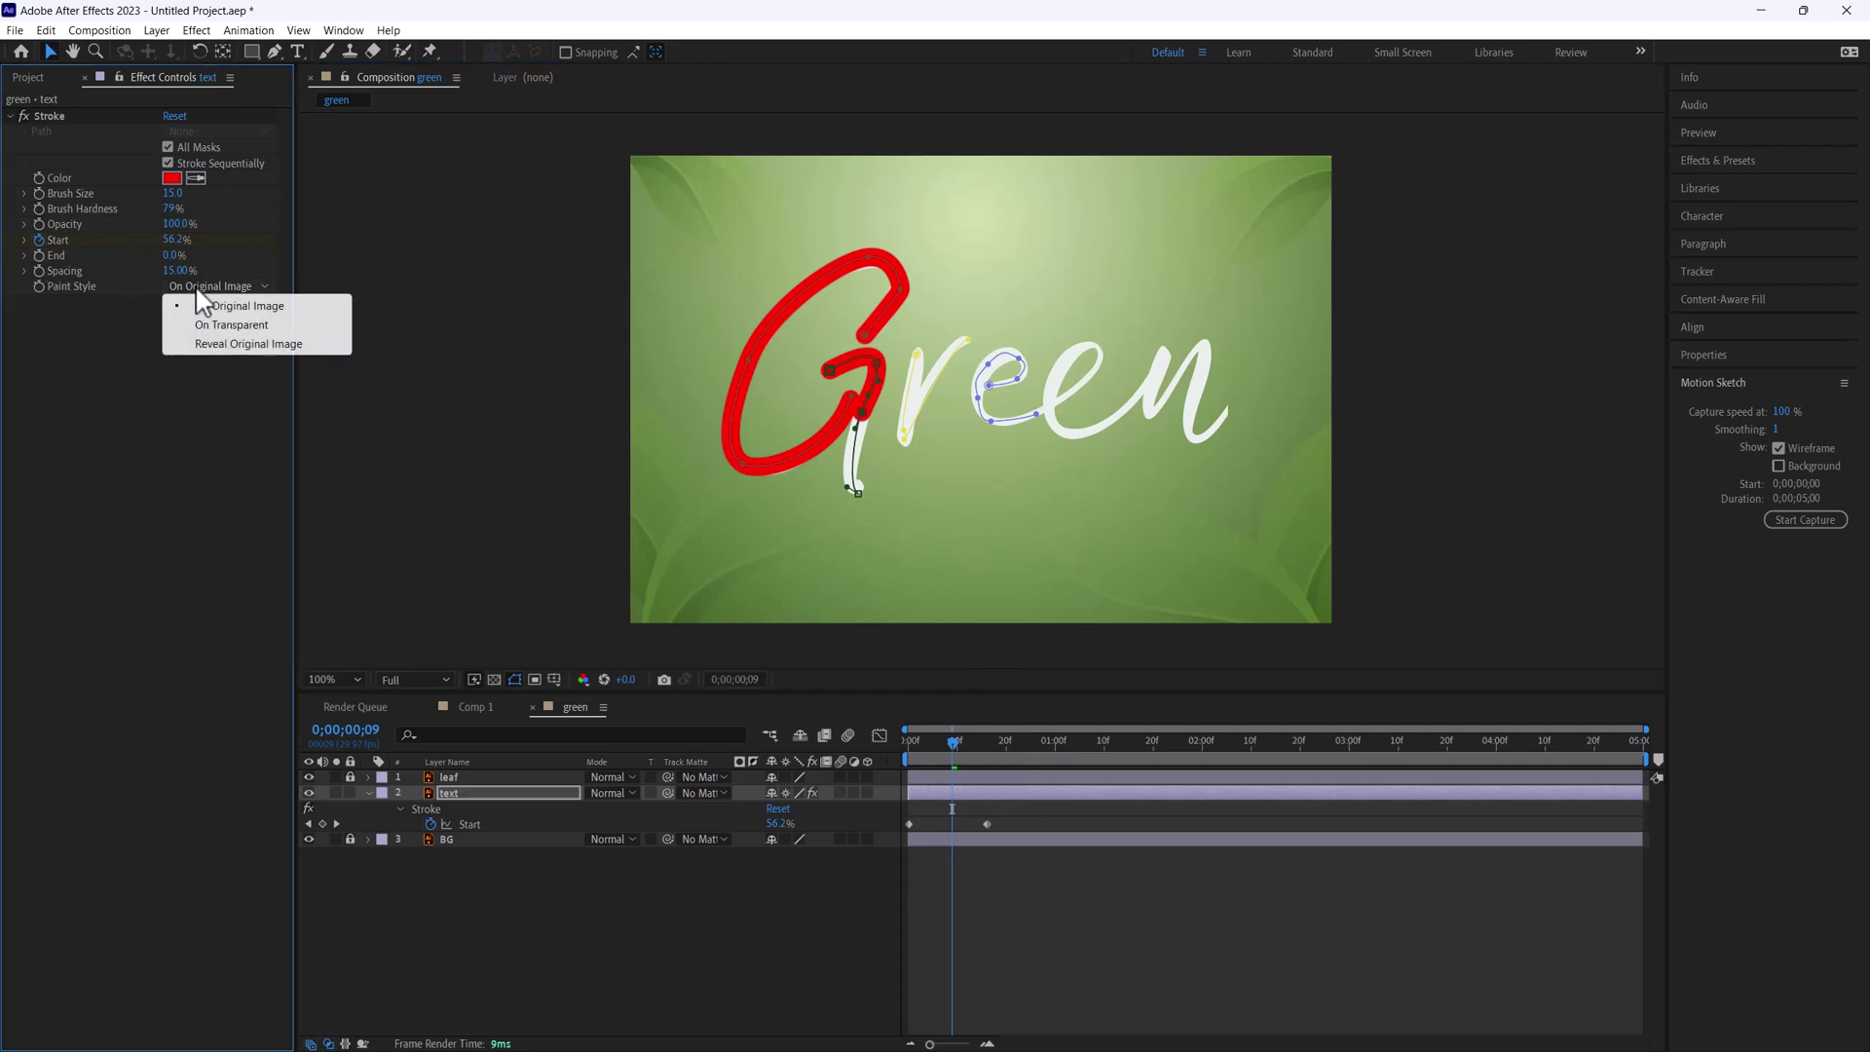
left_click(267, 339)
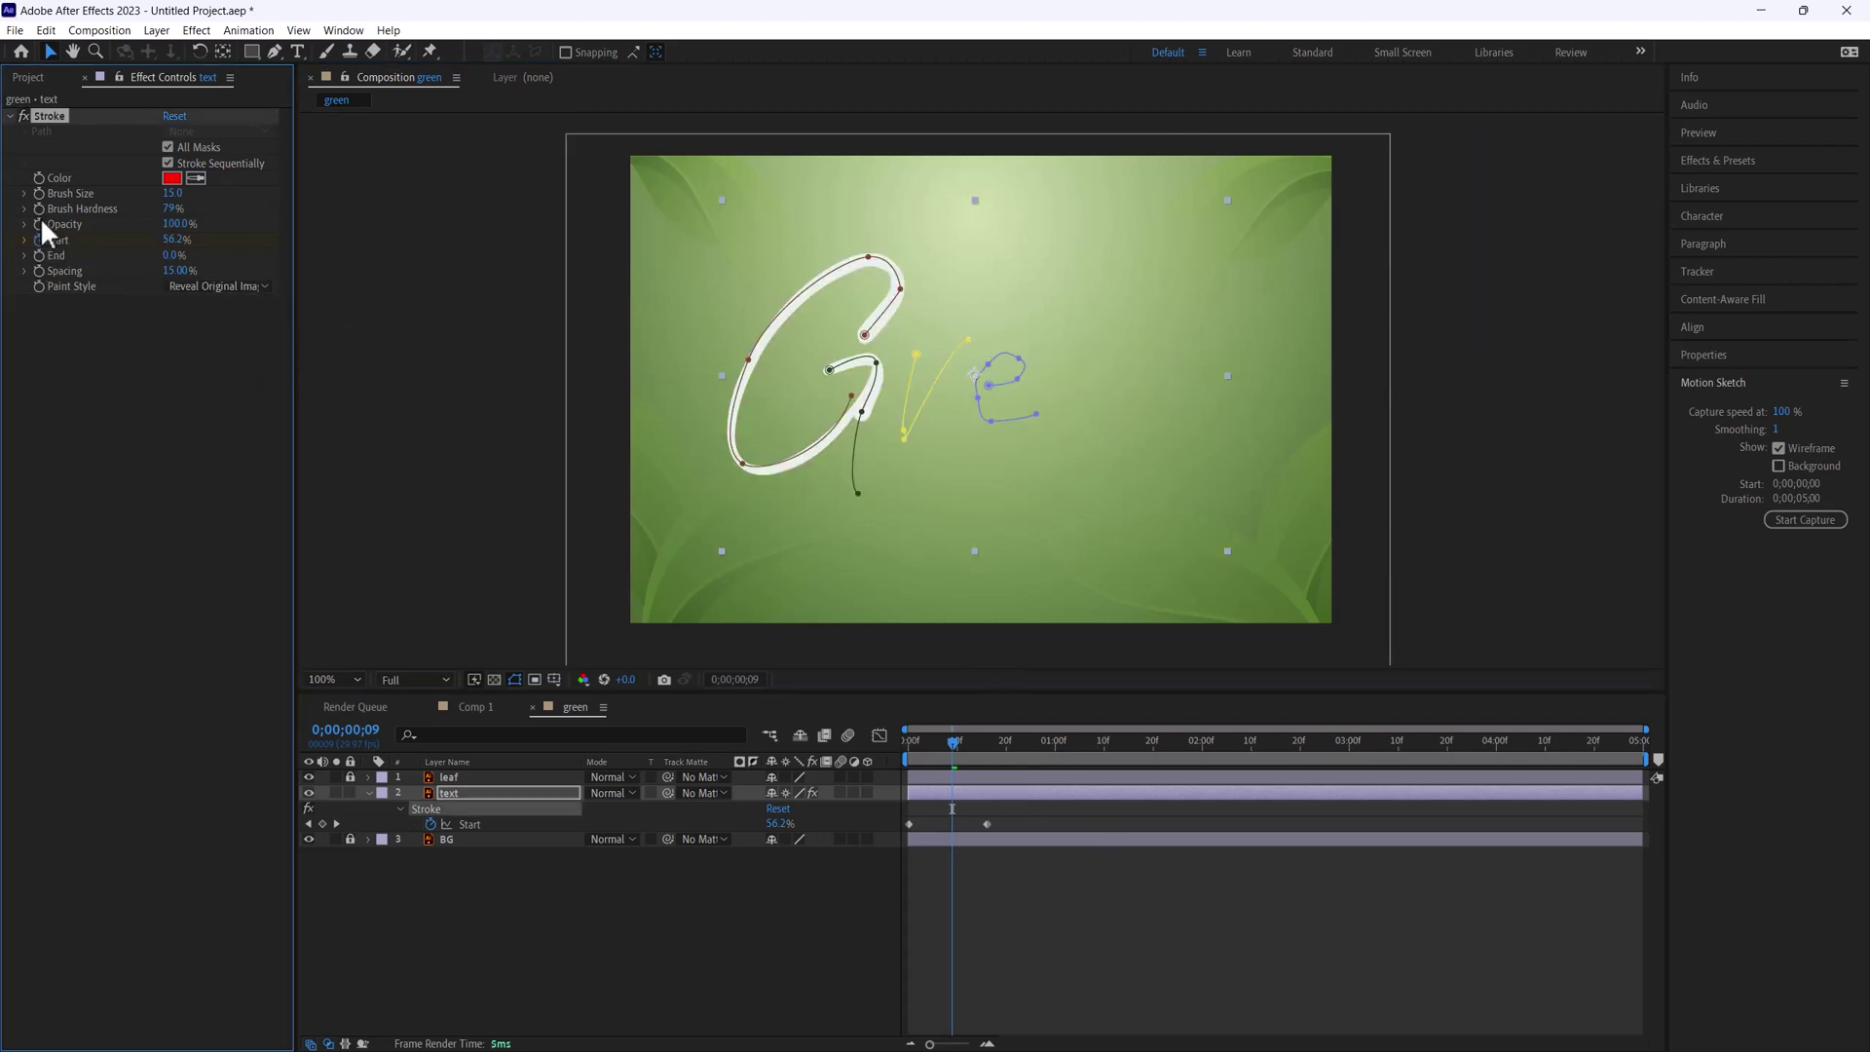
Scrub and replay the handwriting reveal from the beginning of the composition to check the corrected G.
mouse_move(955, 742)
left_mouse_down()
mouse_move(915, 738)
mouse_move(967, 744)
mouse_move(938, 746)
left_mouse_up()
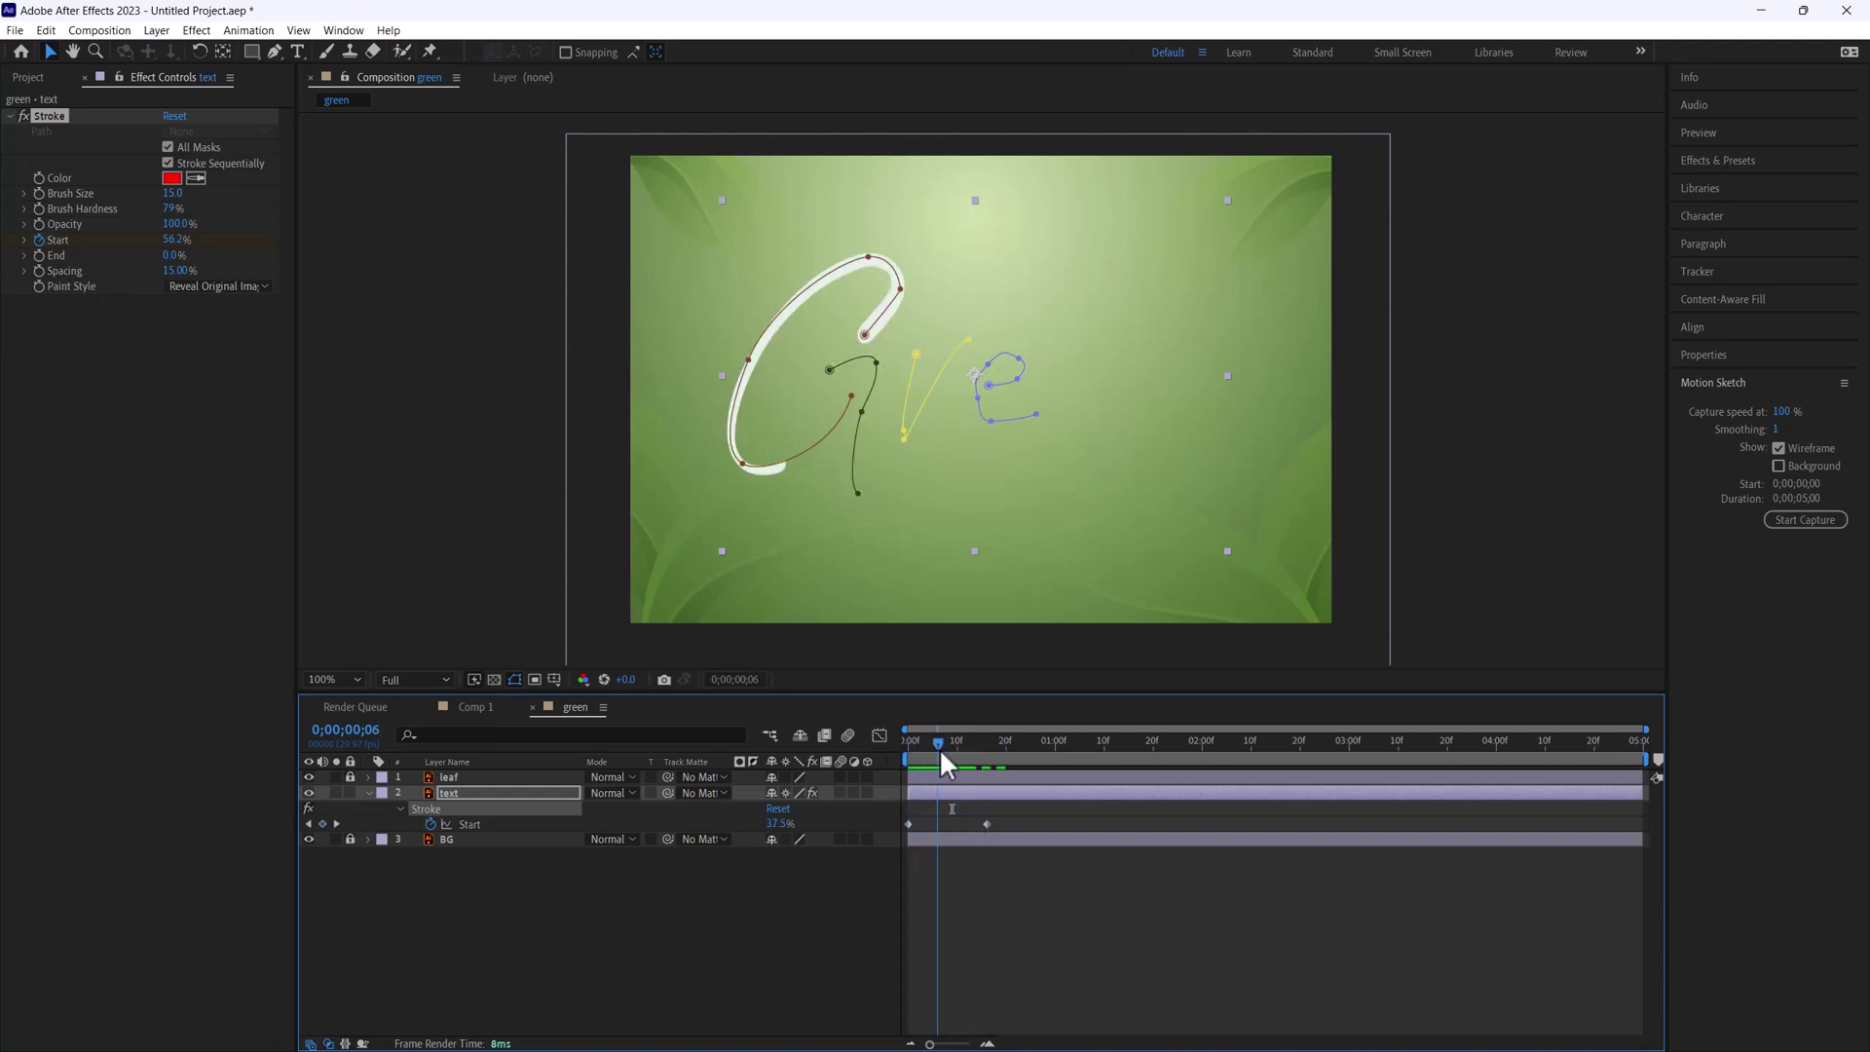
key("space")
key("space")
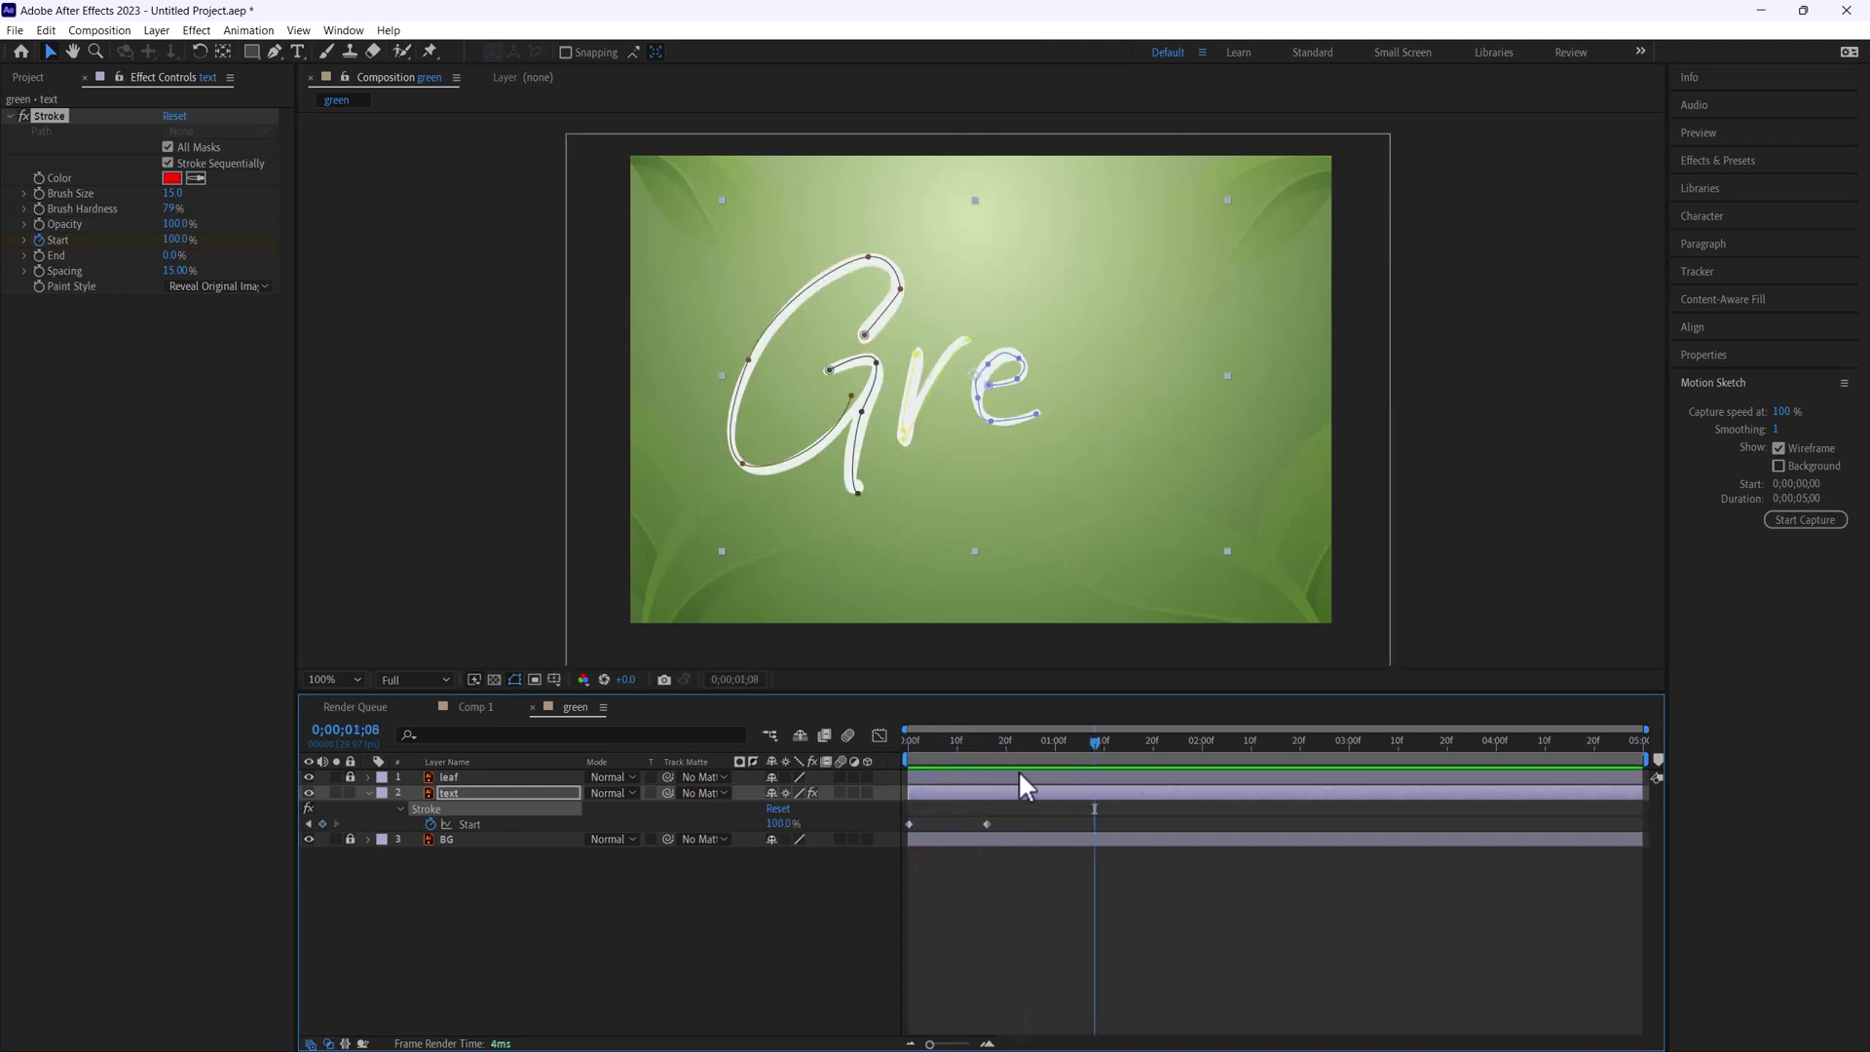
key("Home")
key("space")
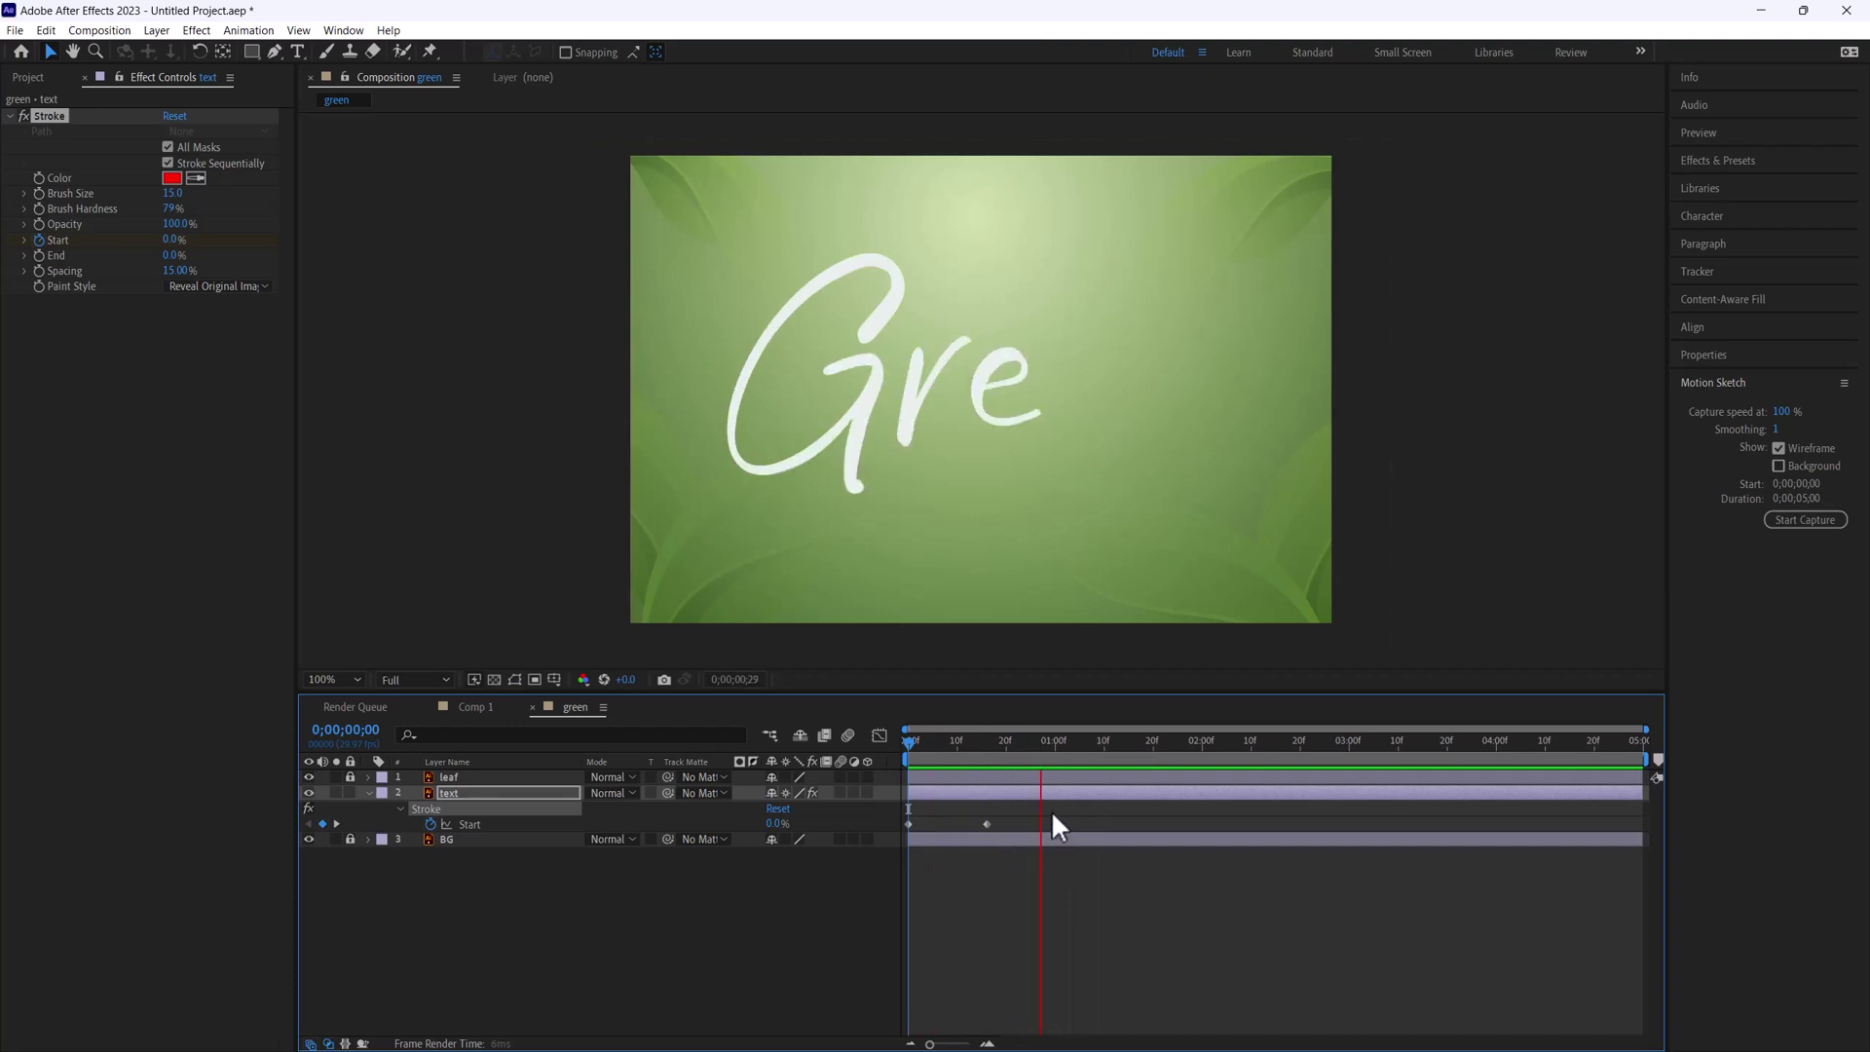
key("space")
mouse_move(962, 744)
left_mouse_down()
mouse_move(937, 745)
mouse_move(1016, 748)
left_mouse_up()
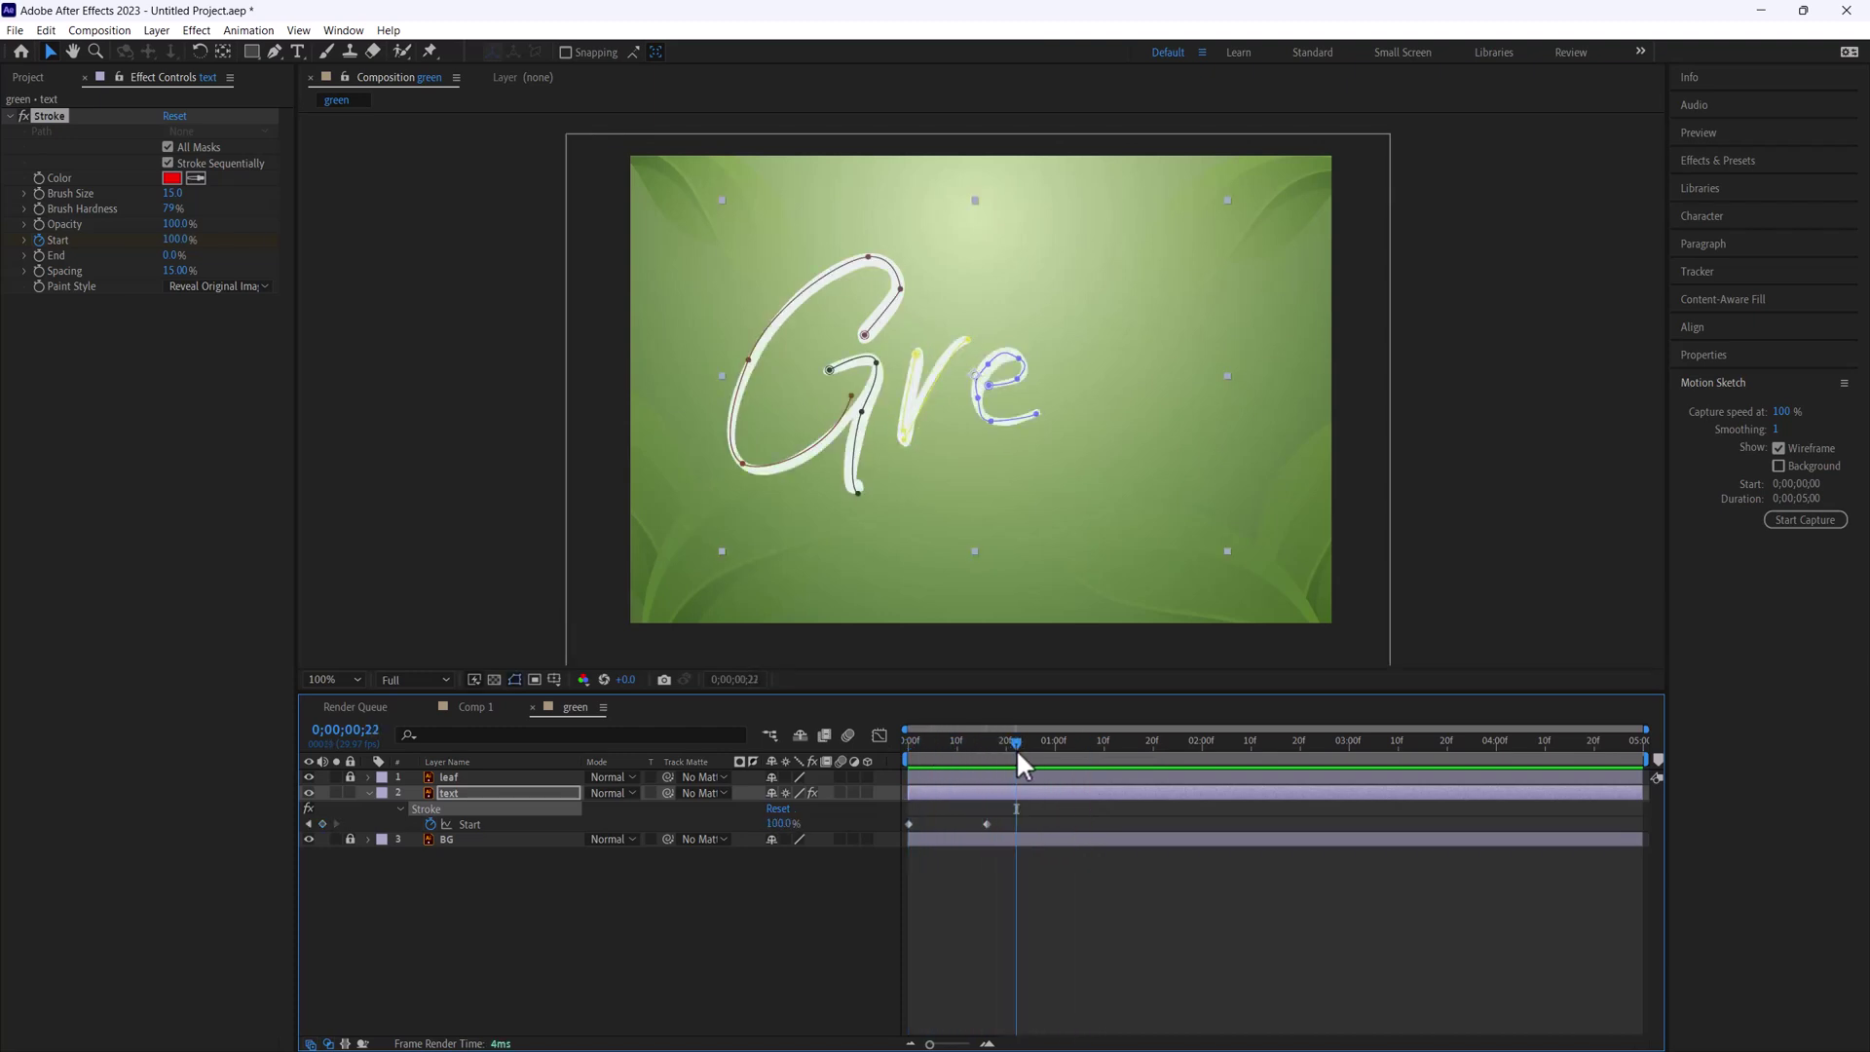